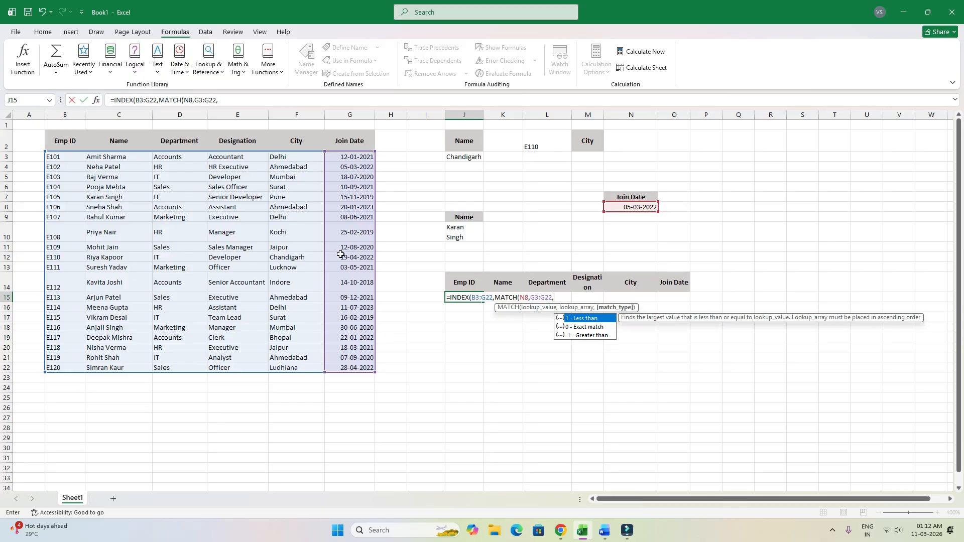
Complete the formula in J15 as =INDEX(B3:G22,MATCH(N8,G3:G22,0),) with exact matching and an empty column argument.
text(0)
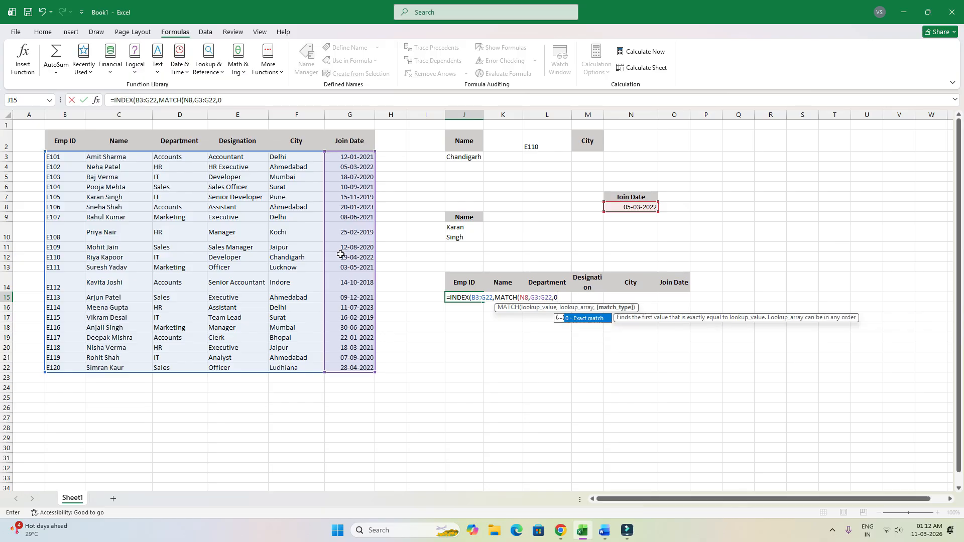
text(),)
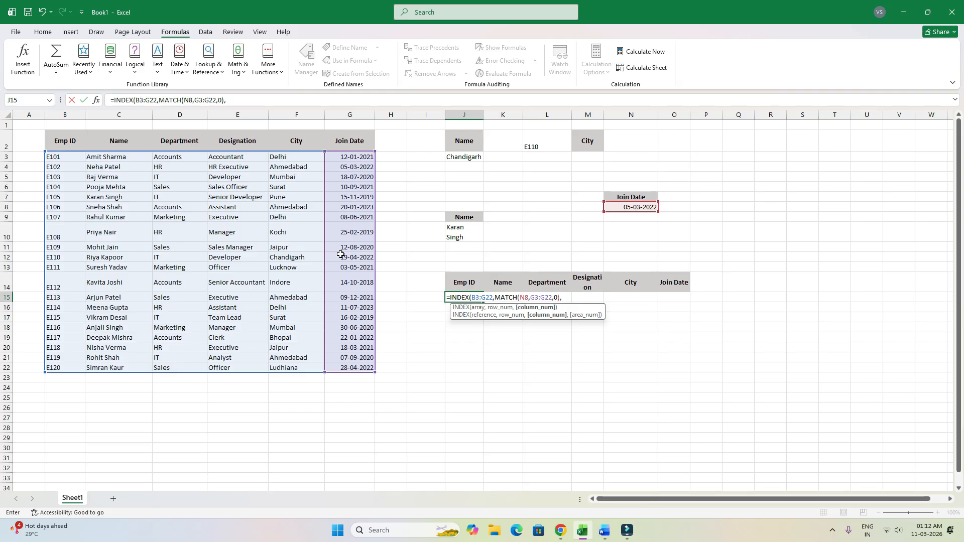
text())
key(Return)
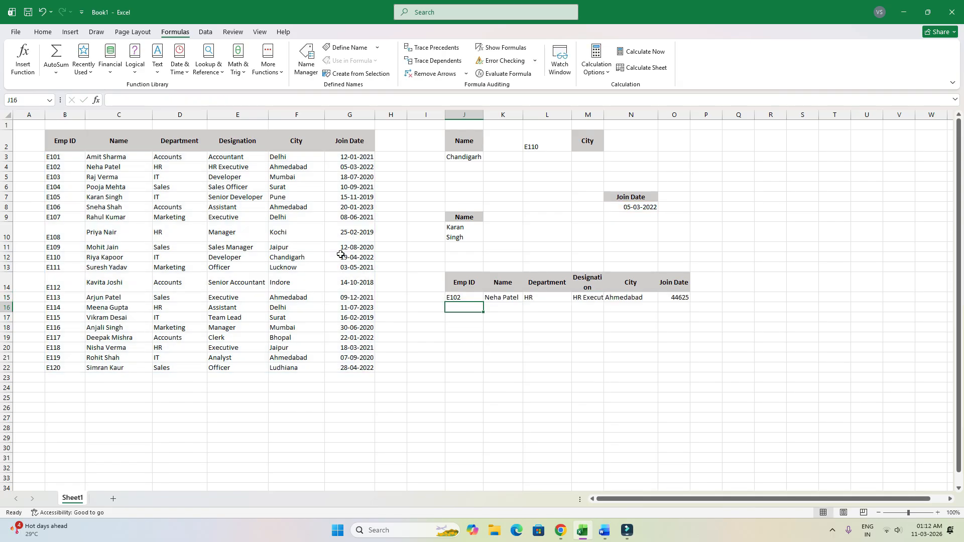
Examine the INDEX-MATCH result in row 15 against the join date in N8 and the source employee table.
click(461, 299)
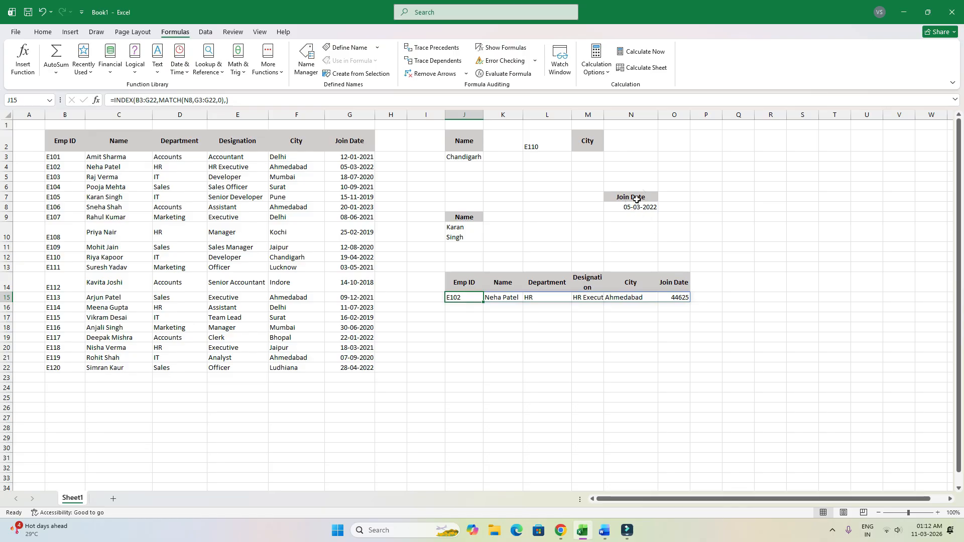
drag(635, 197, 637, 207)
click(455, 297)
drag(352, 144, 353, 346)
drag(355, 216, 321, 293)
click(96, 303)
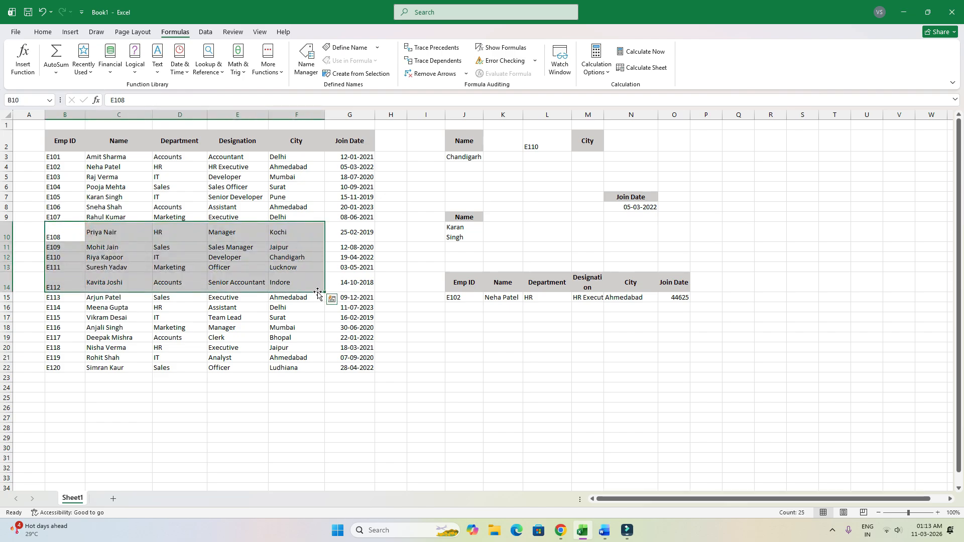
click(314, 360)
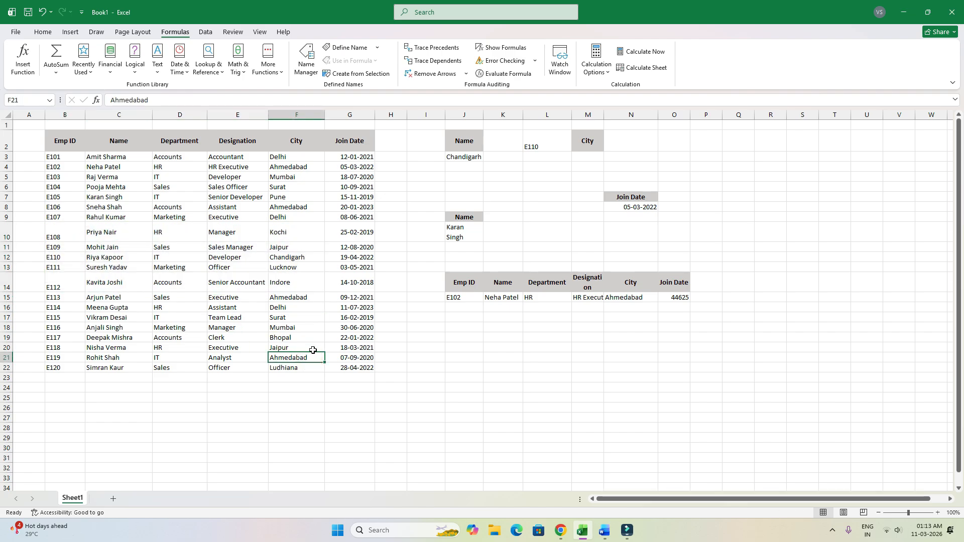
Format the Join Date result in cell O15 as a date.
click(667, 304)
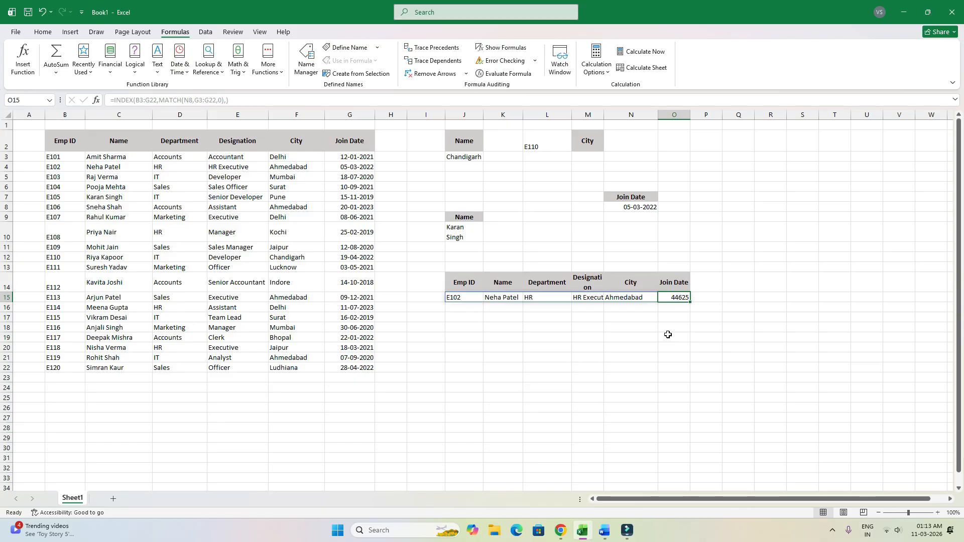
key(ctrl+shift+3)
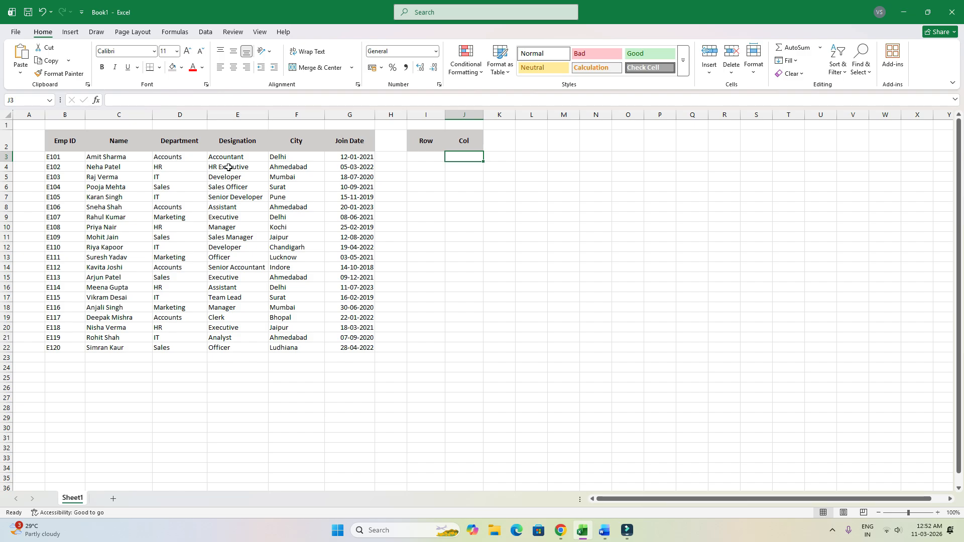
Examine each column of the employee table, from Emp ID through Join Date.
click(452, 186)
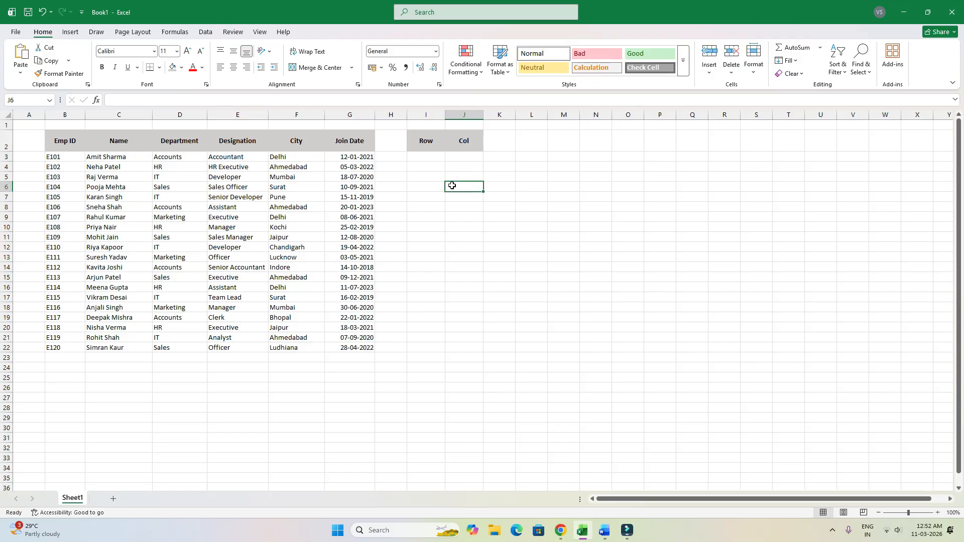
click(397, 187)
drag(66, 142, 65, 257)
drag(121, 145, 120, 269)
drag(181, 147, 183, 252)
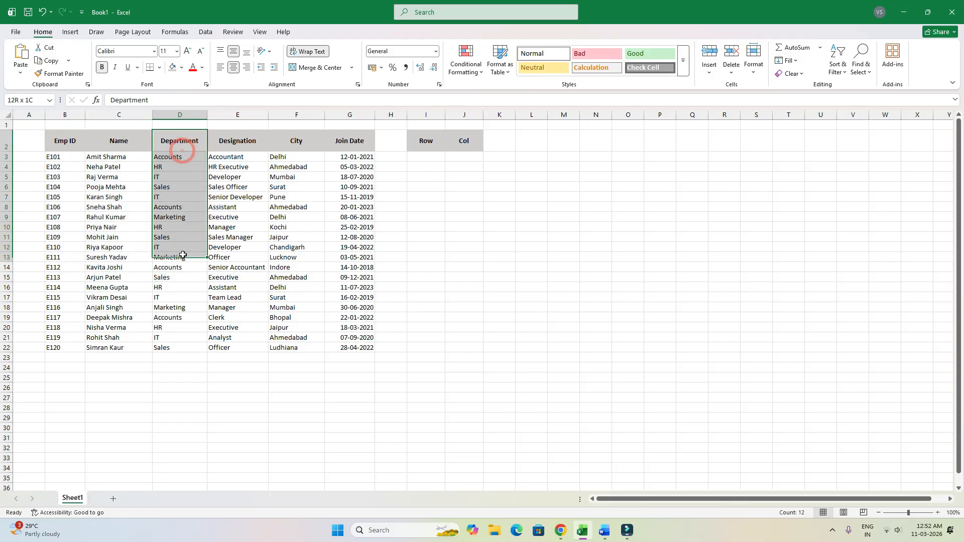
drag(240, 145, 236, 229)
drag(292, 140, 294, 259)
drag(351, 141, 352, 300)
click(399, 226)
click(416, 239)
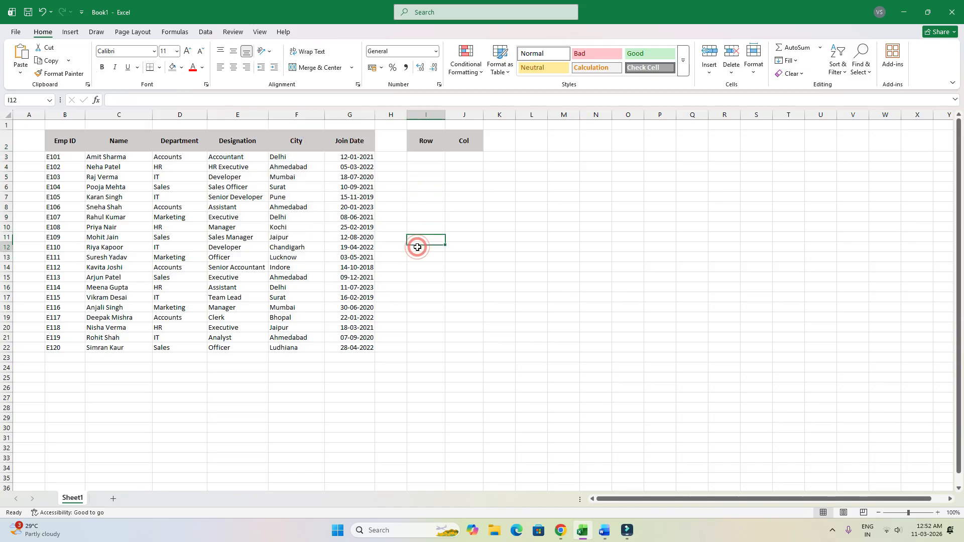
Examine the Row and Col header cells in I2 and J2 and the cells beneath them.
click(416, 176)
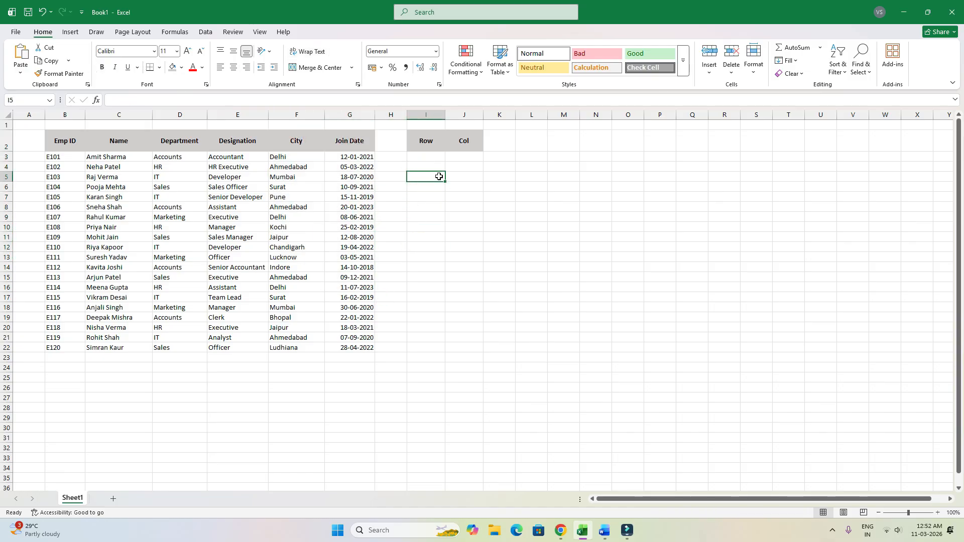
click(425, 143)
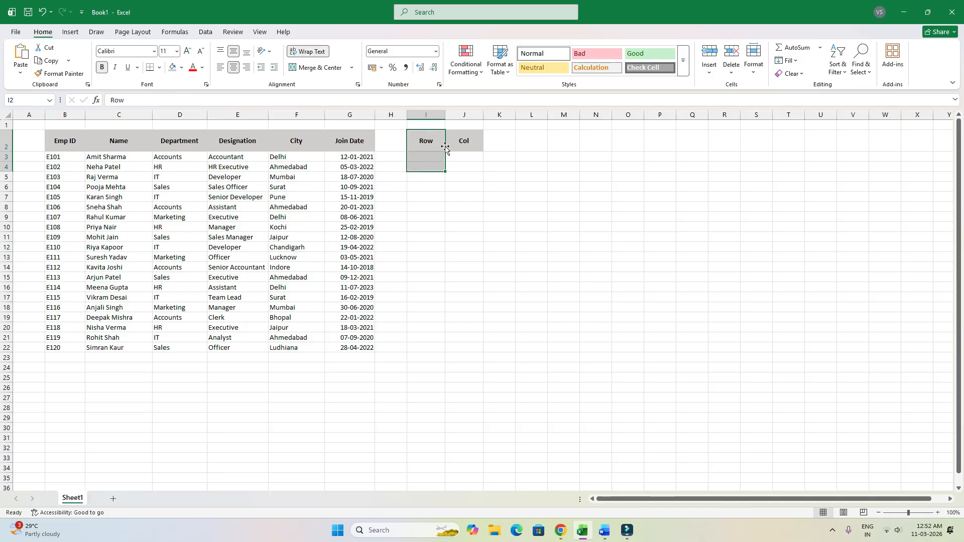
drag(454, 142, 466, 176)
click(424, 142)
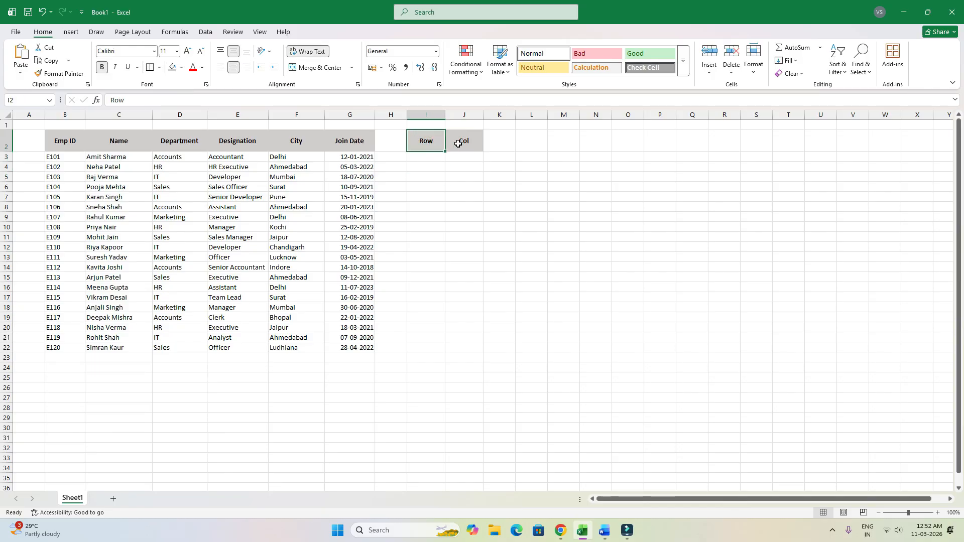
drag(456, 142, 458, 240)
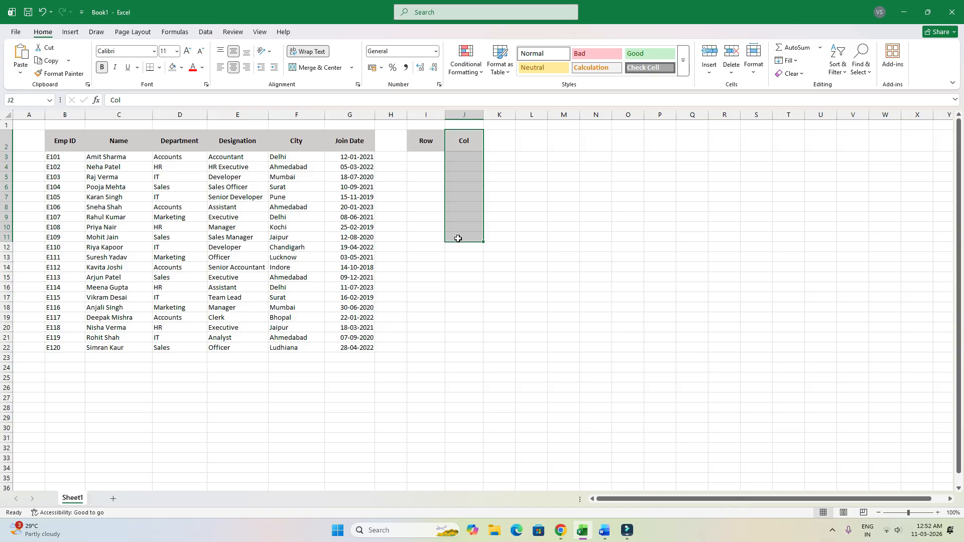
click(433, 185)
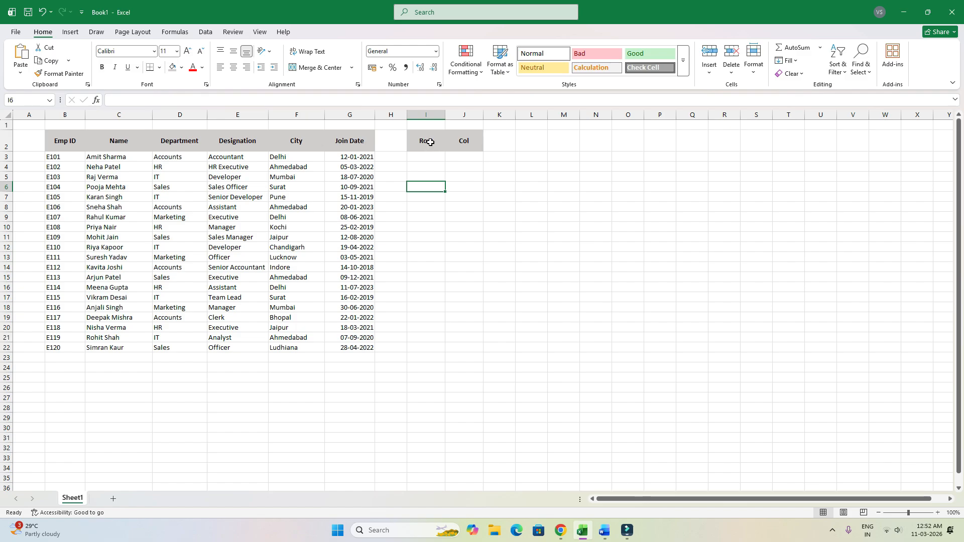
drag(430, 140, 432, 257)
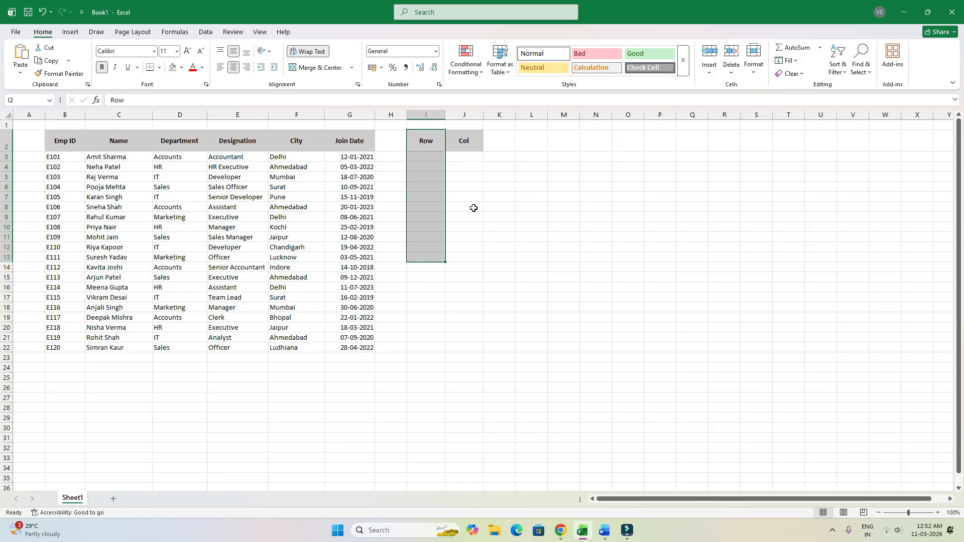
click(431, 224)
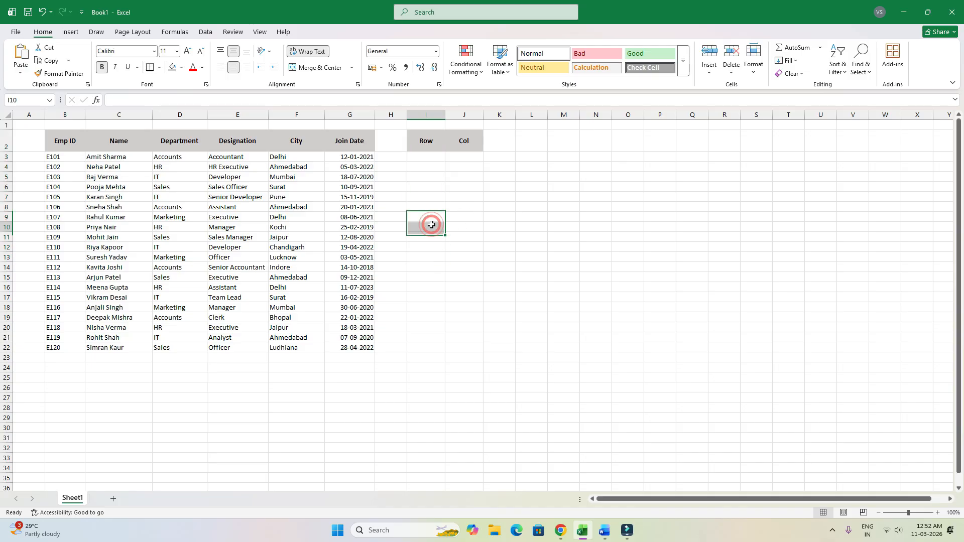
Begin an INDEX formula in cell I6.
click(425, 188)
text(=)
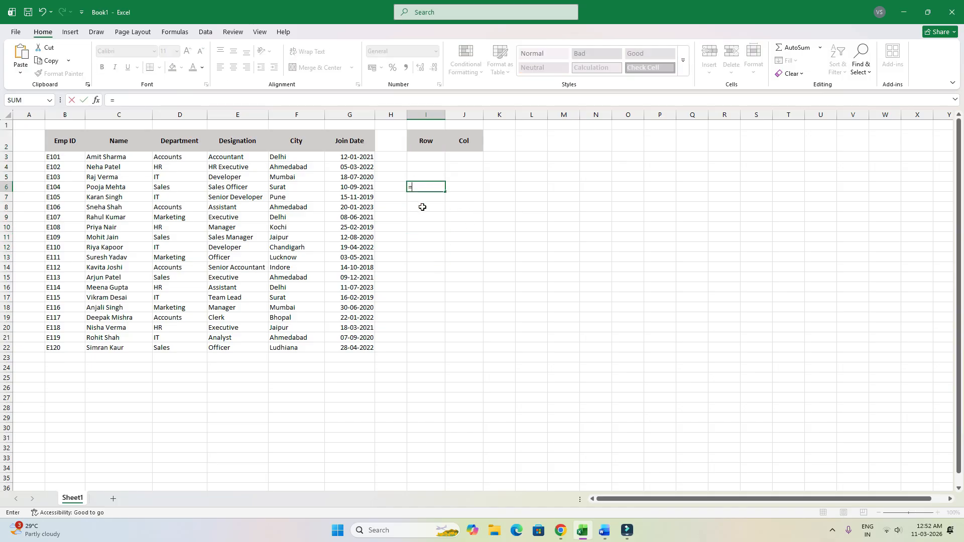
text(index)
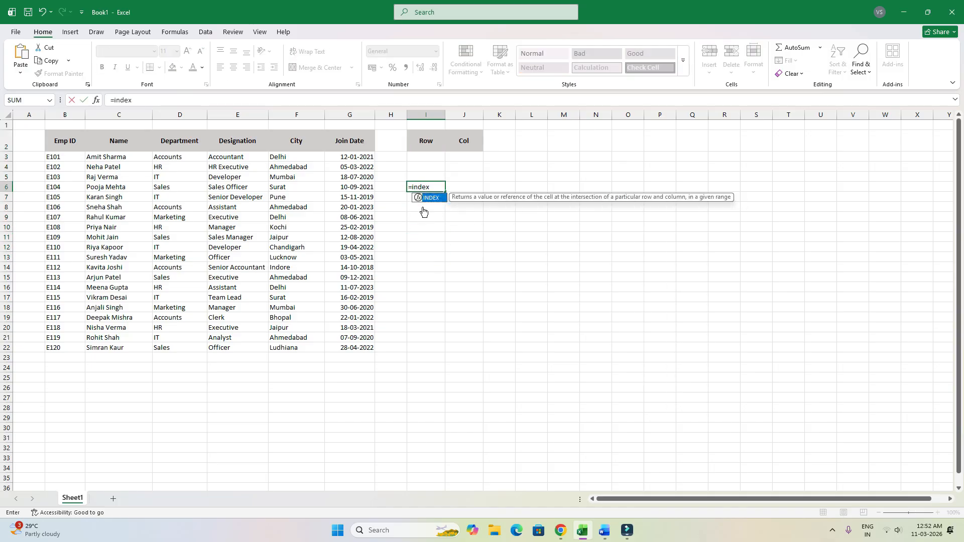
key(Tab)
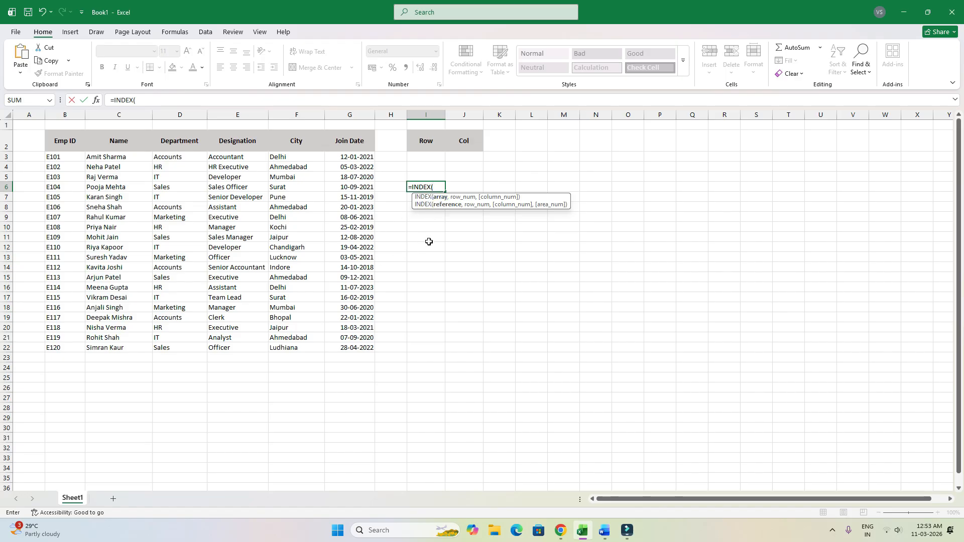
drag(76, 142, 341, 345)
drag(71, 140, 80, 336)
drag(72, 141, 339, 148)
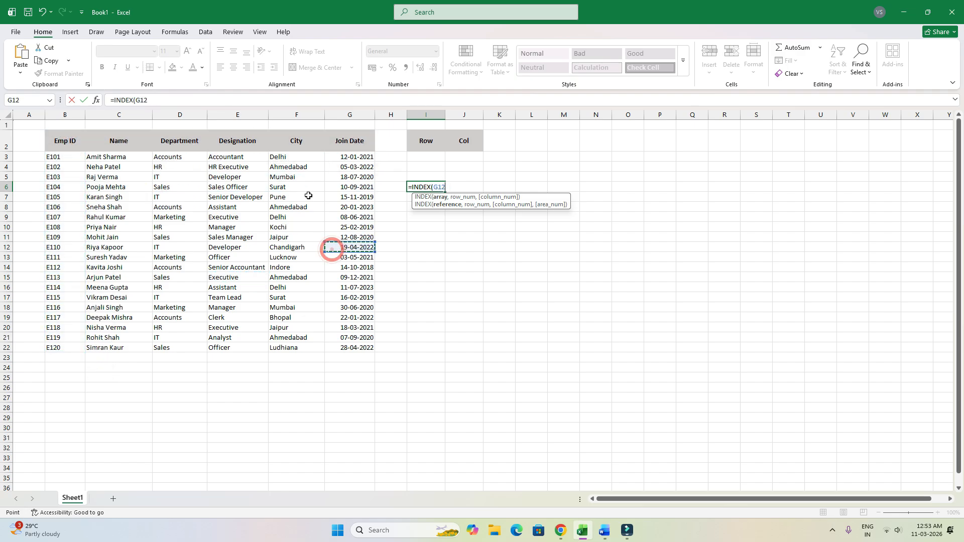
click(311, 267)
click(332, 256)
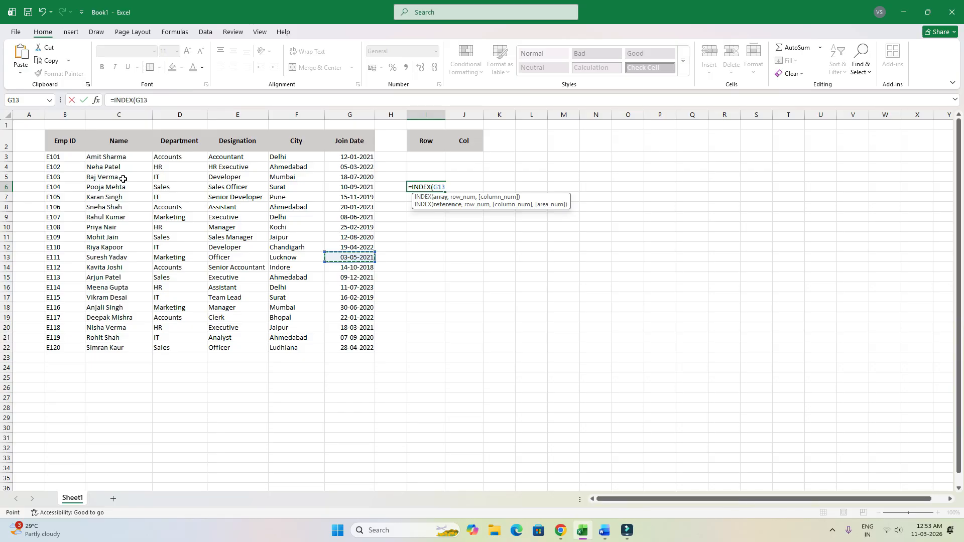
Complete the INDEX formula in I6 with array B2:B22 and row number 5, and check its result against the Emp ID column.
click(65, 141)
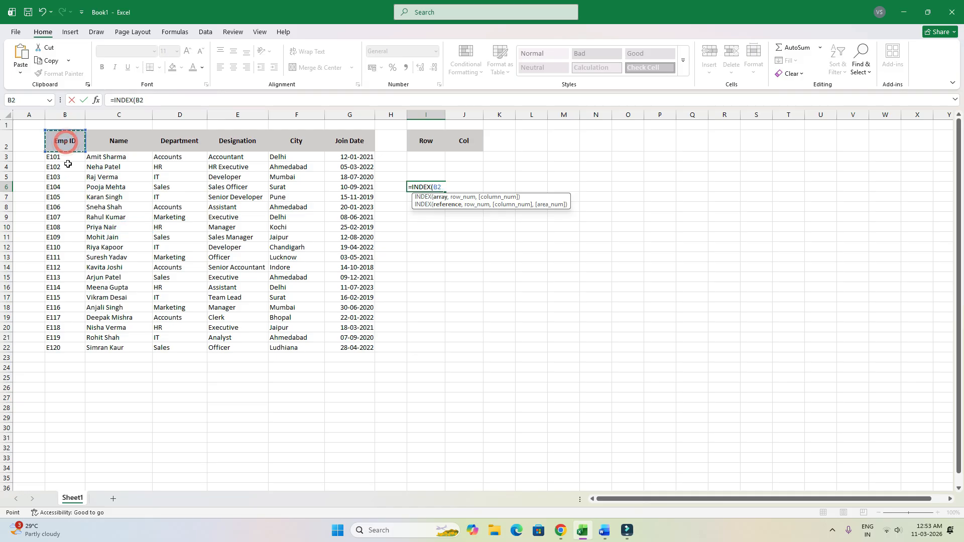
drag(68, 165, 63, 348)
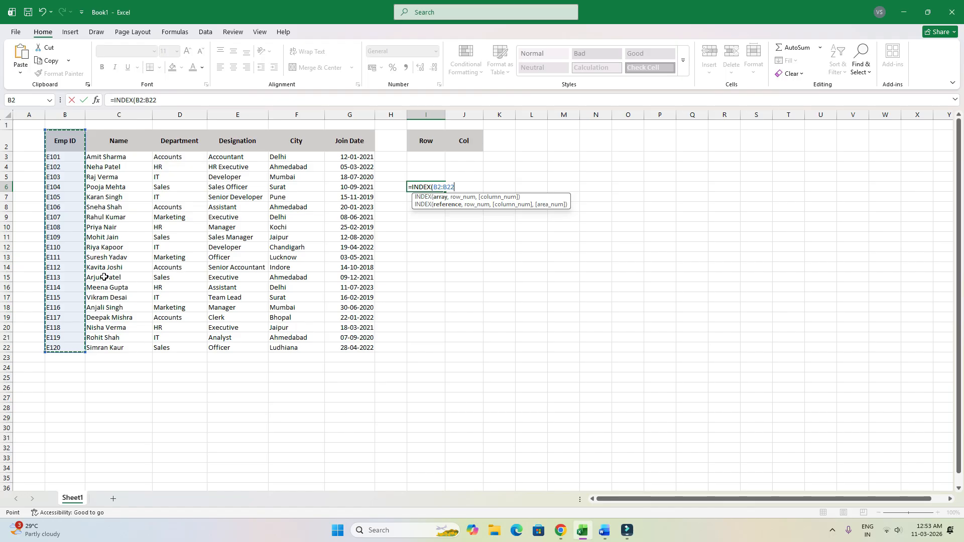
text(,5)
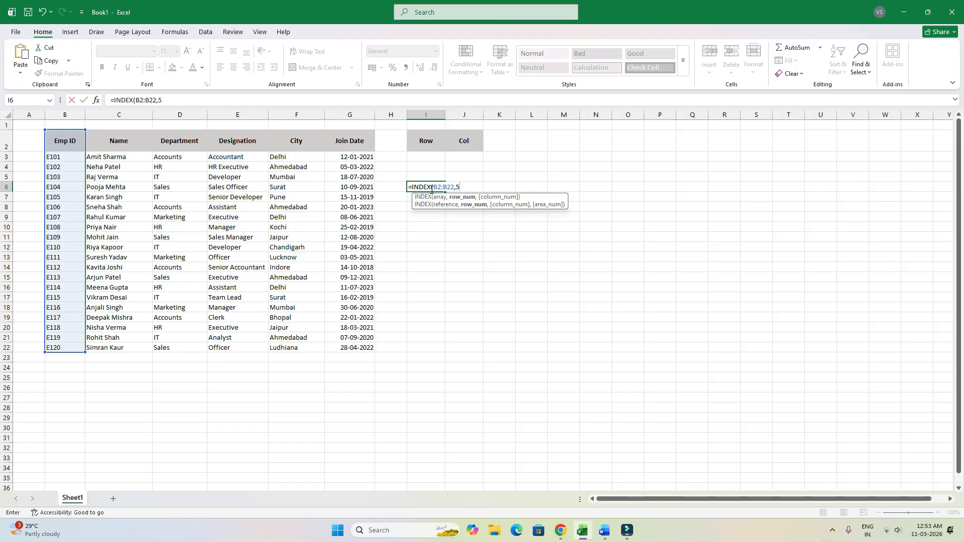
key(Return)
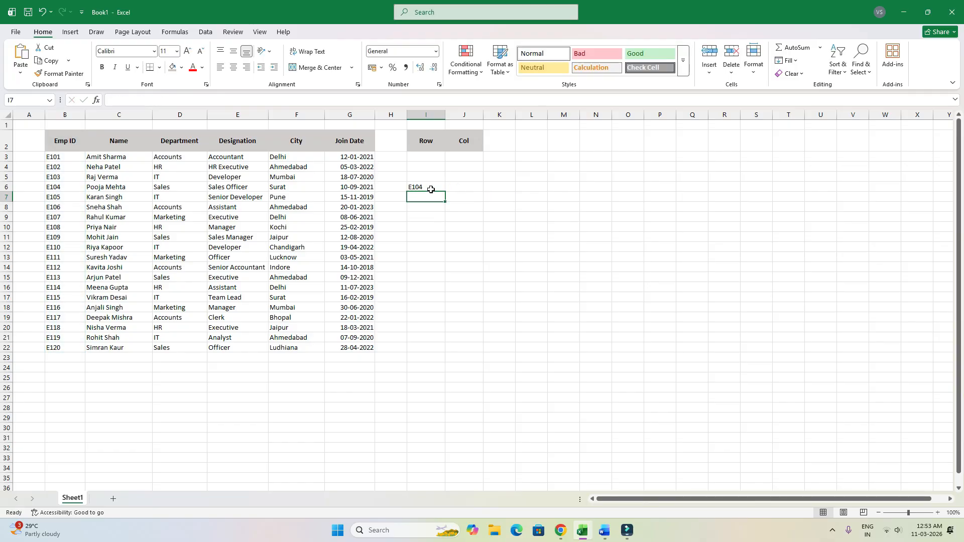
click(431, 189)
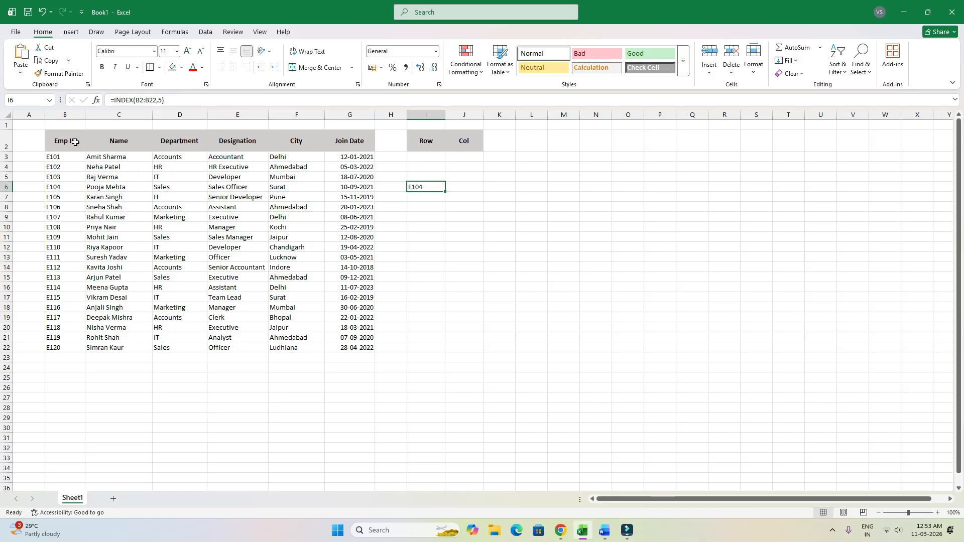
drag(75, 140, 67, 187)
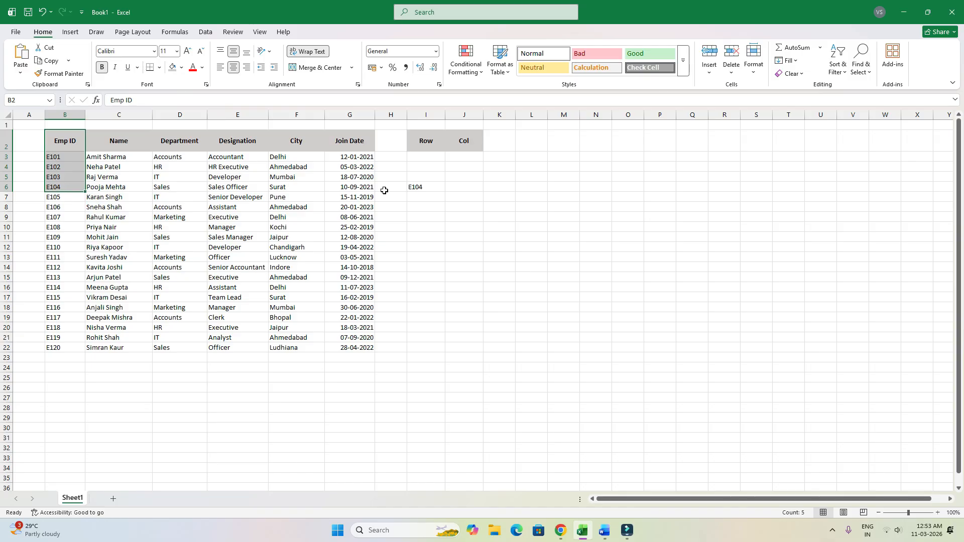
Change the row number in I6's INDEX formula to 1 and compare the result with the first cell of the array.
click(423, 187)
double_click(423, 187)
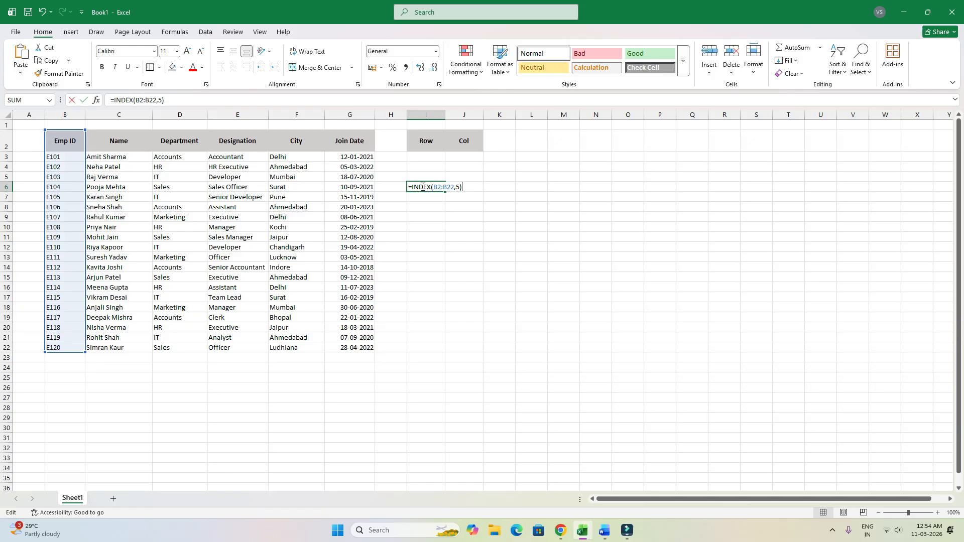
click(456, 186)
key(Delete)
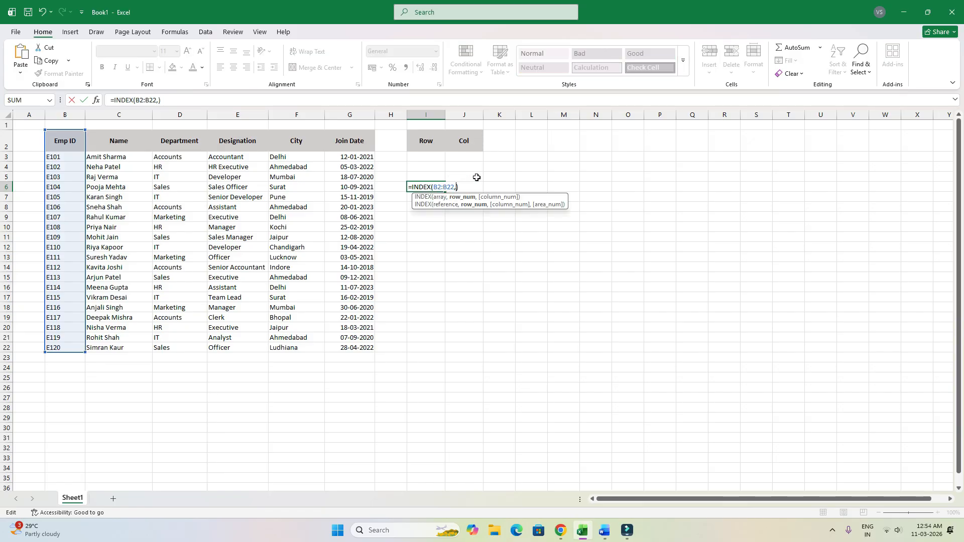
text(1)
key(Return)
click(427, 186)
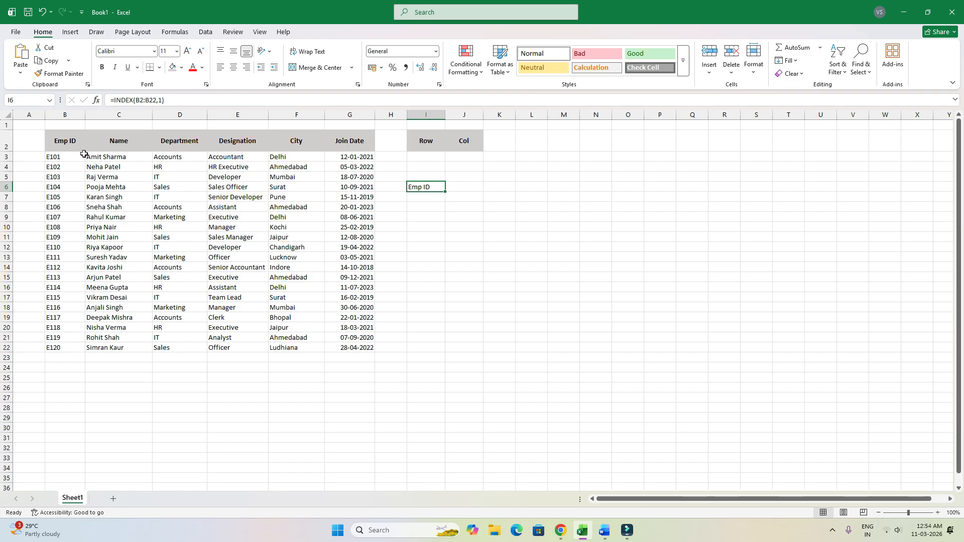
click(72, 144)
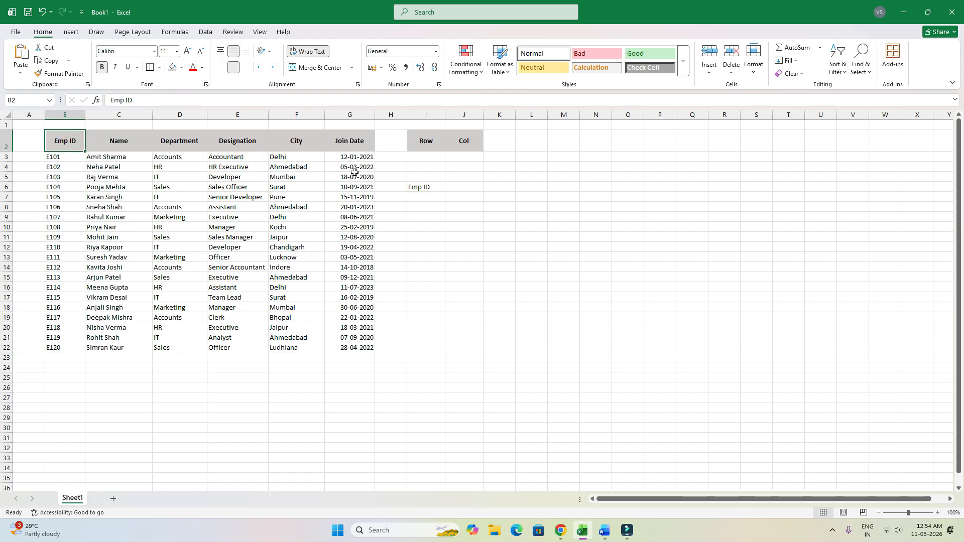
Change the row number in I6's INDEX formula to 10.
click(419, 187)
double_click(423, 189)
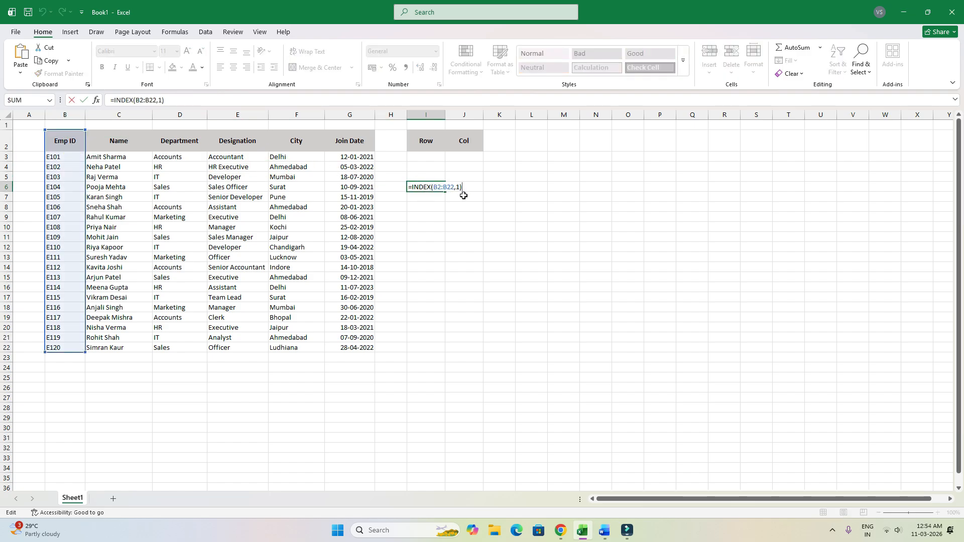
click(461, 188)
key(BackSpace)
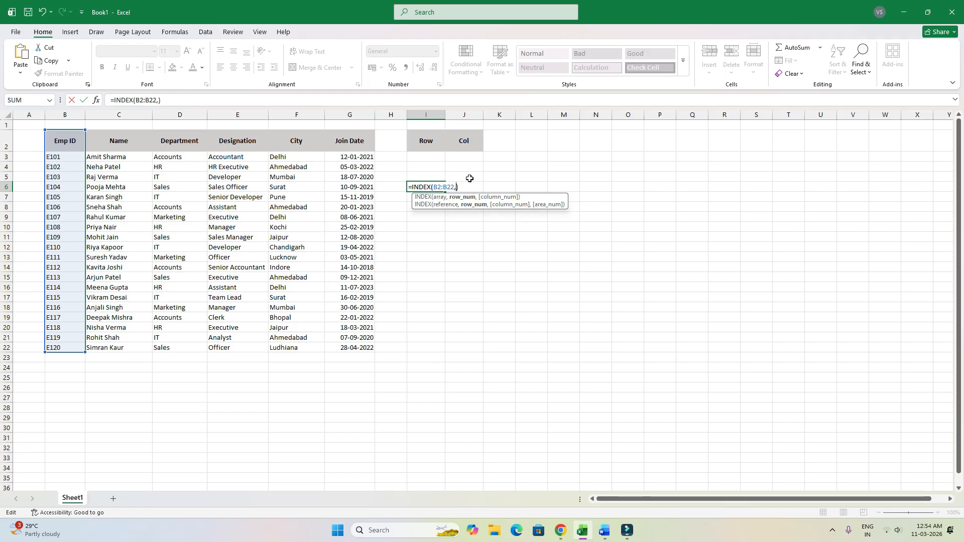
text(10)
key(Return)
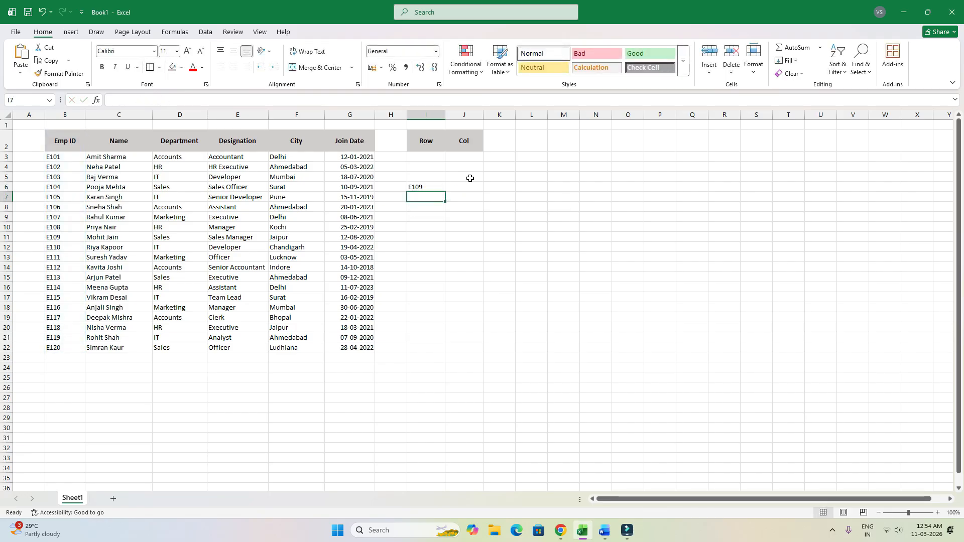
Compare I6's INDEX result with the tenth cell of the array by counting down B2:B11.
click(429, 187)
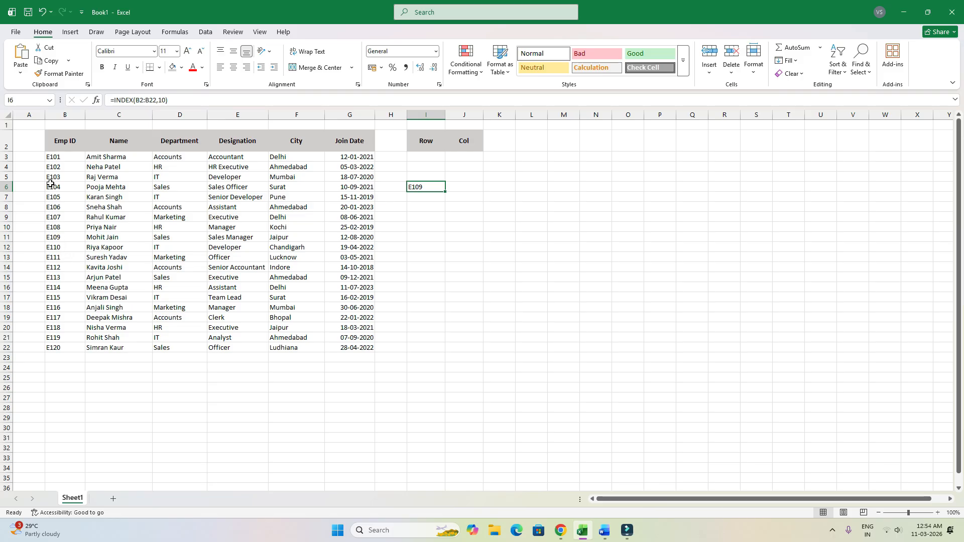
drag(63, 142, 64, 237)
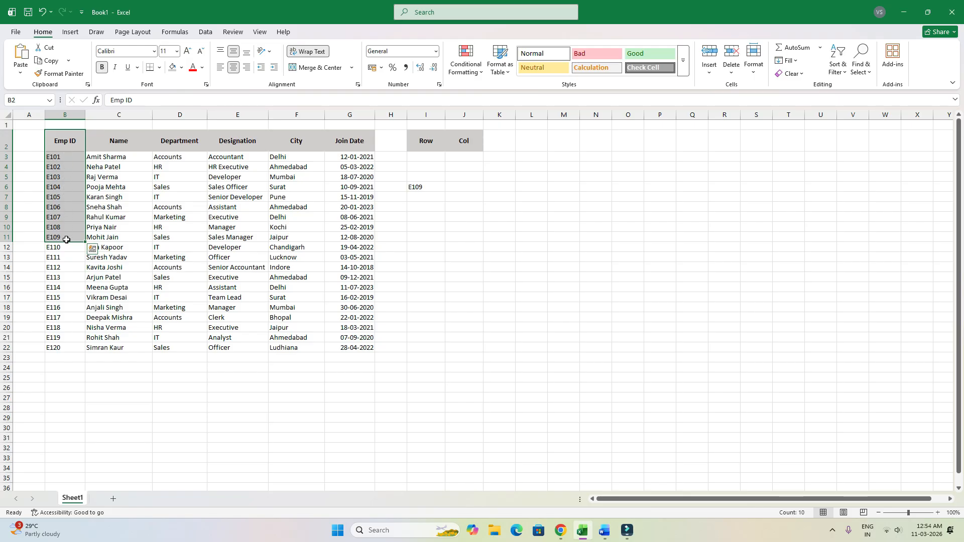
click(793, 515)
double_click(412, 185)
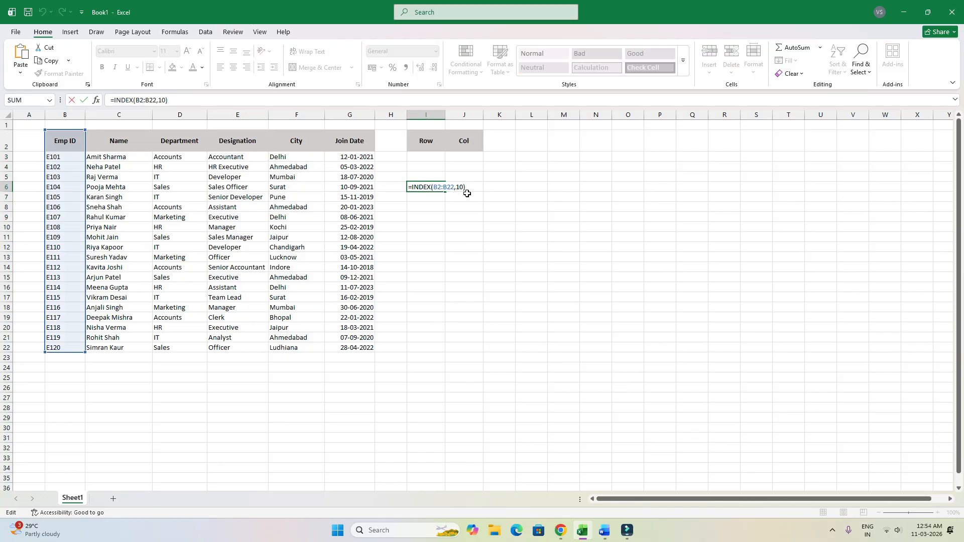
key(Escape)
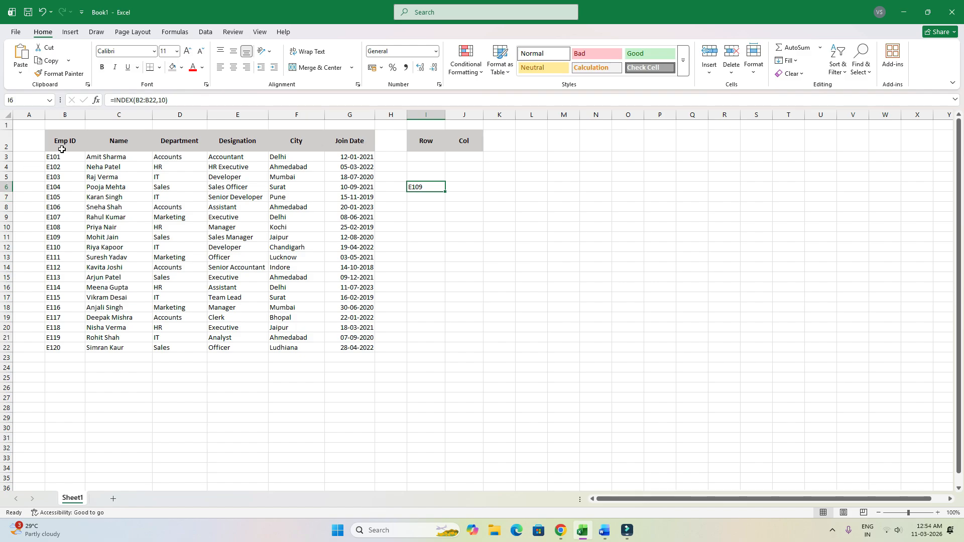
drag(60, 145, 65, 236)
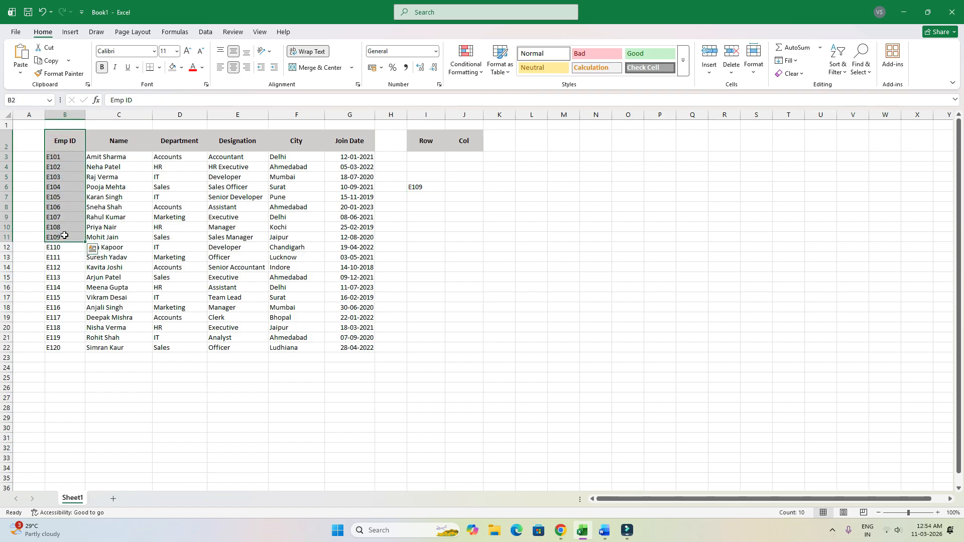
click(415, 188)
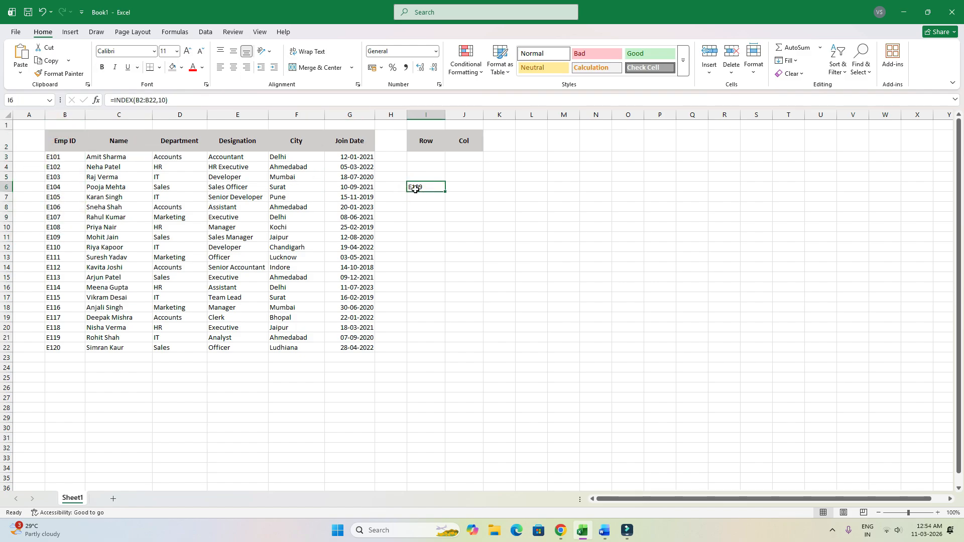
Enter an INDEX formula in J6 with array B2:G2, a blank row number and column number 4, and check it against the headers.
click(468, 187)
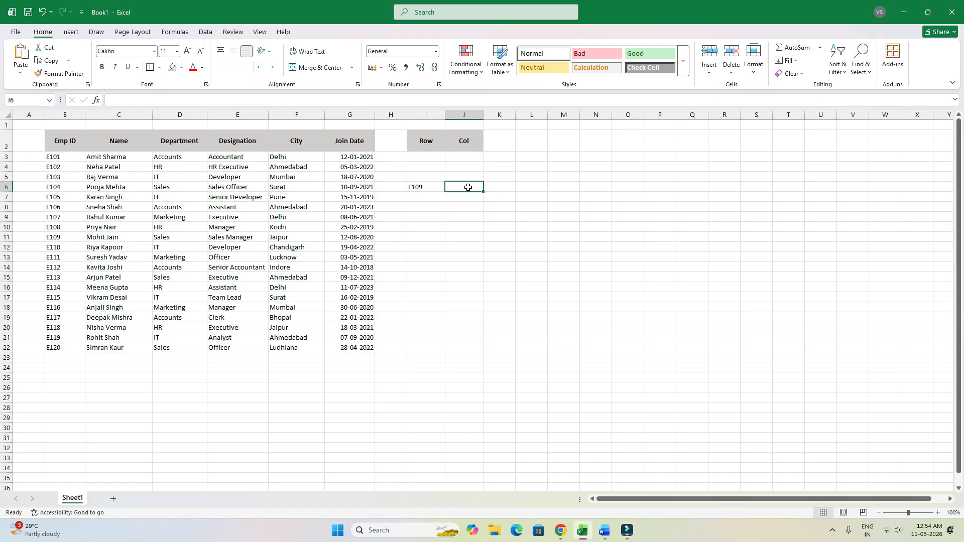
text(=INDEX()
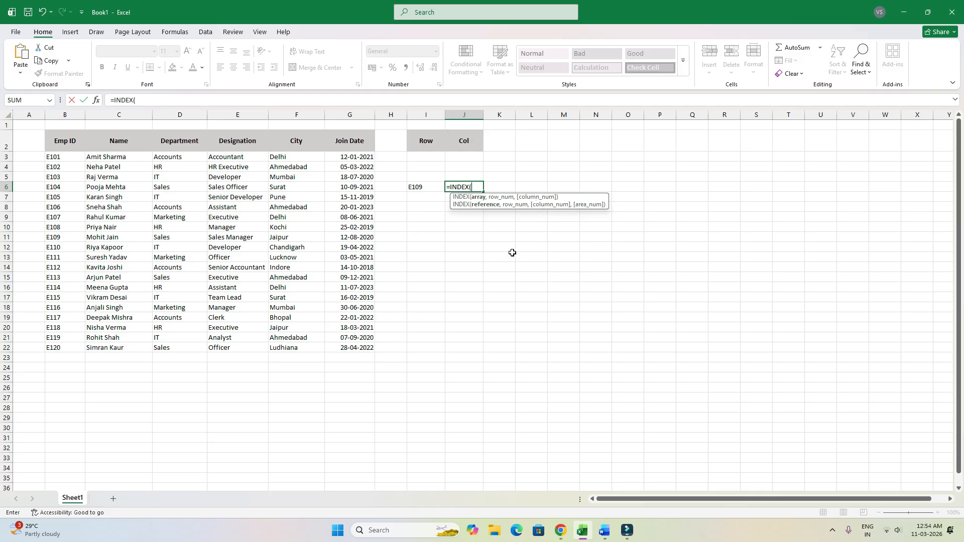
drag(61, 145, 354, 146)
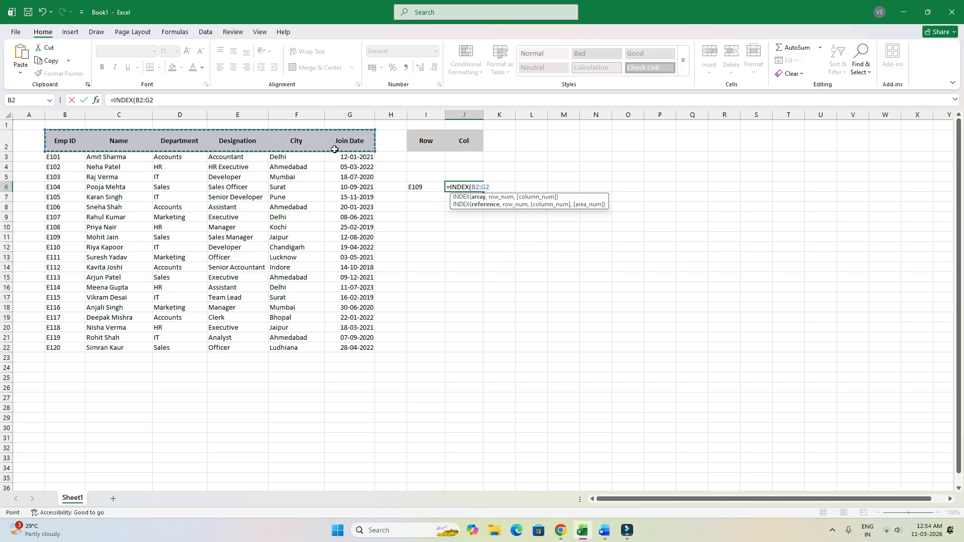
text(,)
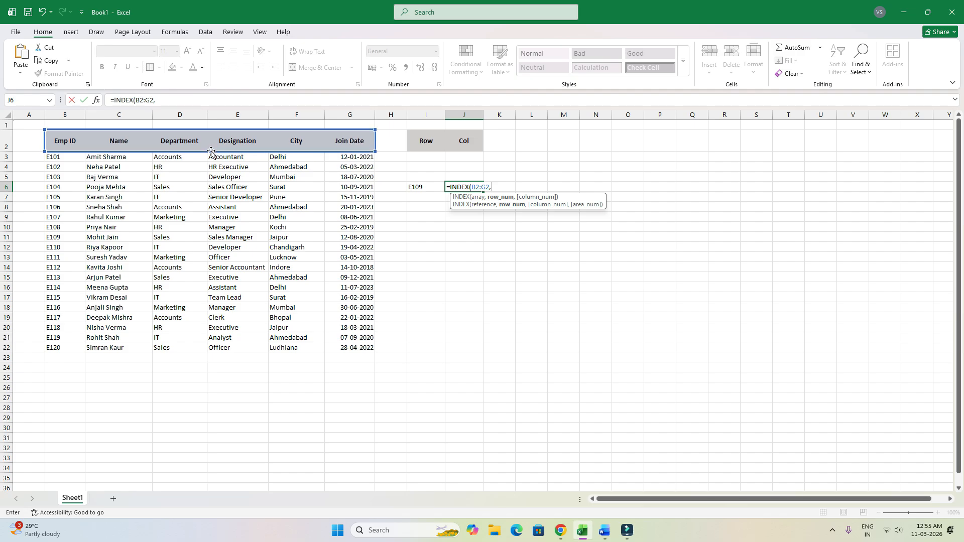
text(,4)
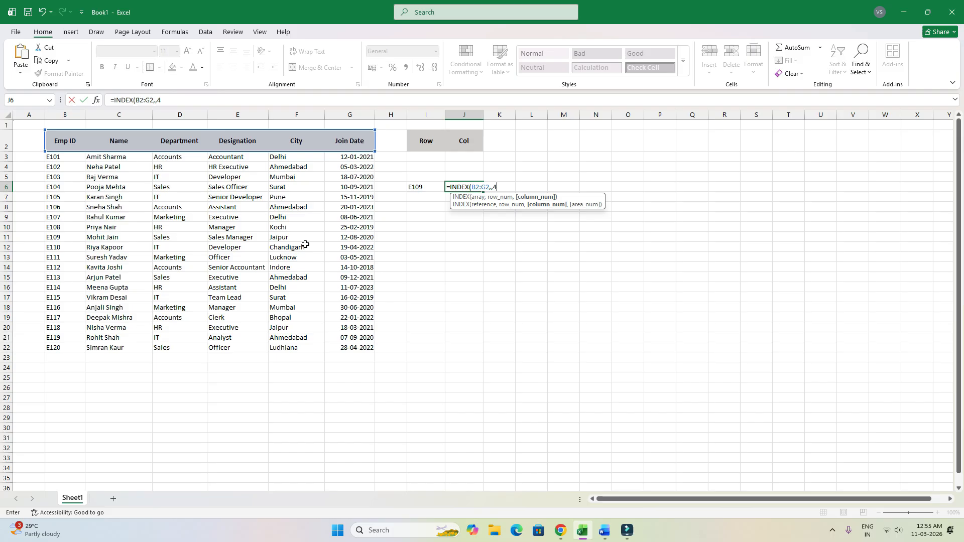
key(Return)
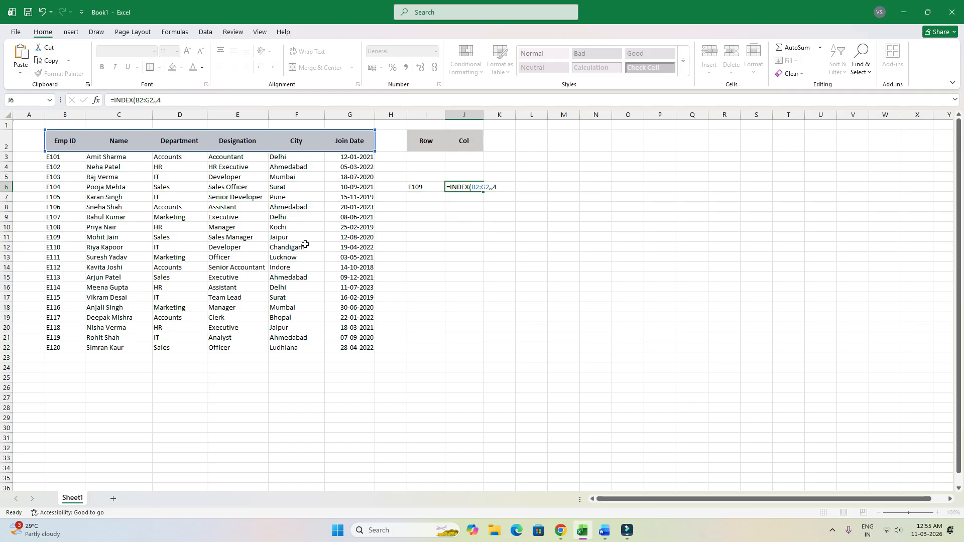
click(472, 190)
click(471, 186)
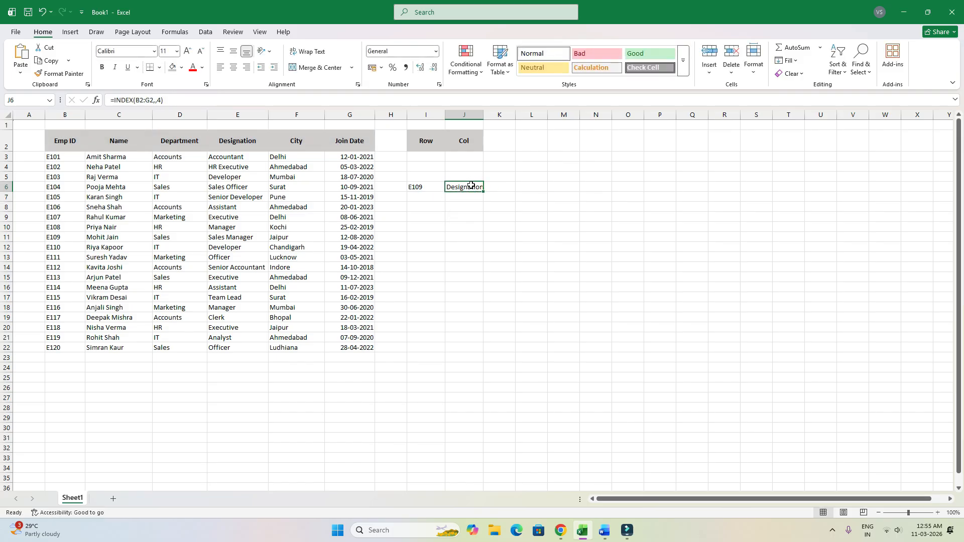
drag(66, 141, 245, 141)
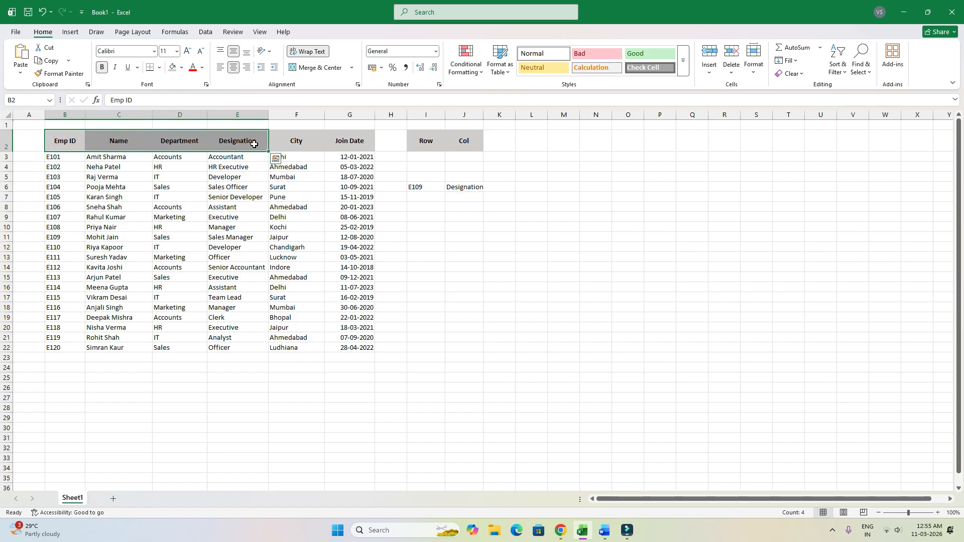
click(453, 191)
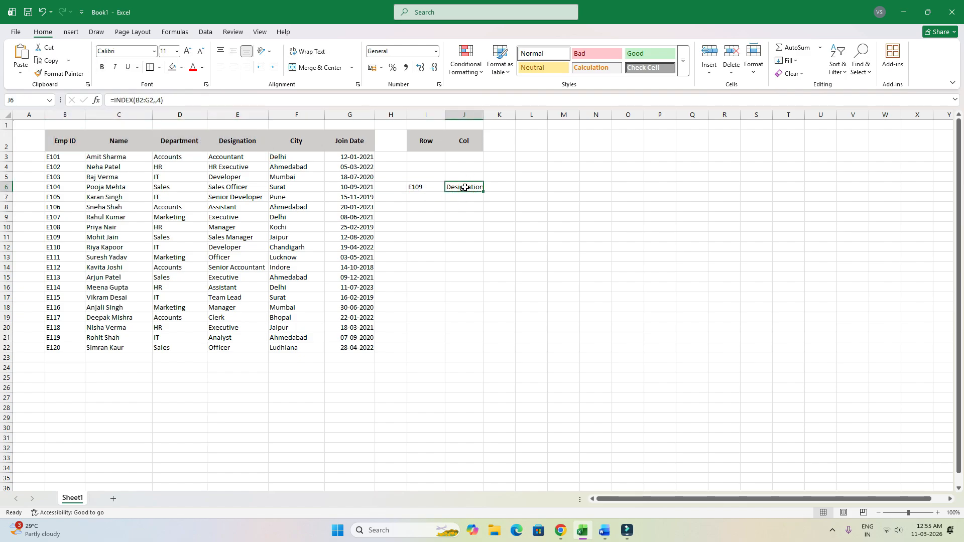
Change the column number in J6's INDEX formula to 1.
double_click(465, 187)
key(BackSpace)
text(1)
key(Return)
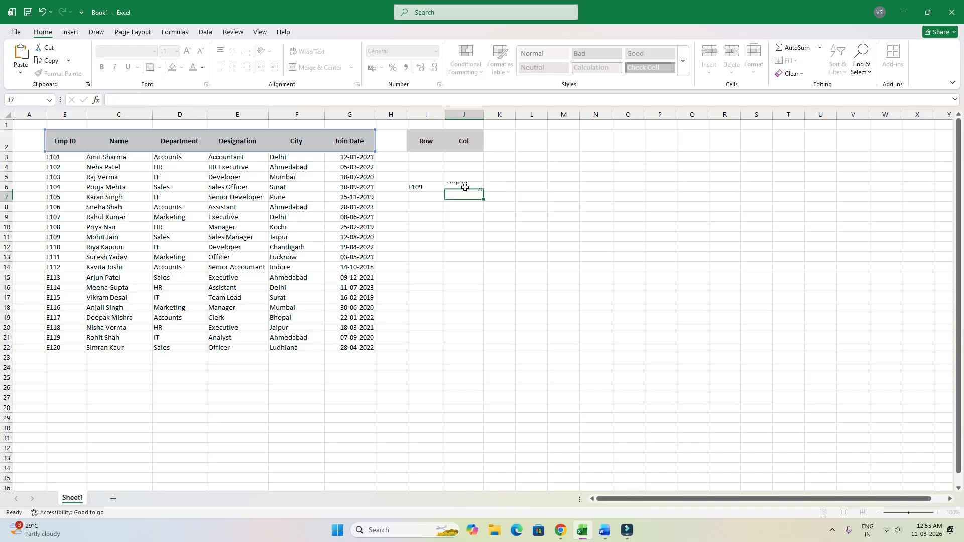
click(465, 188)
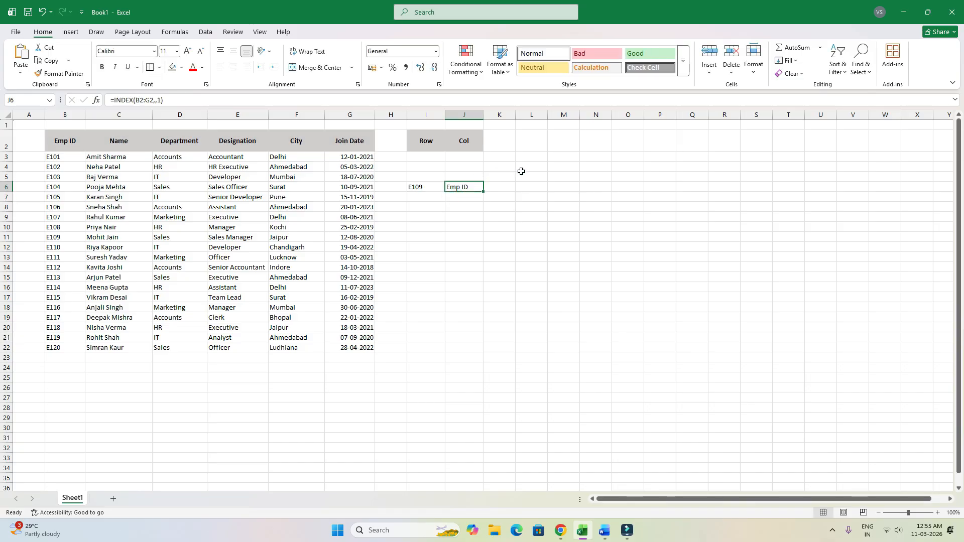
Change the column number in J6's INDEX formula to 2.
key(F2)
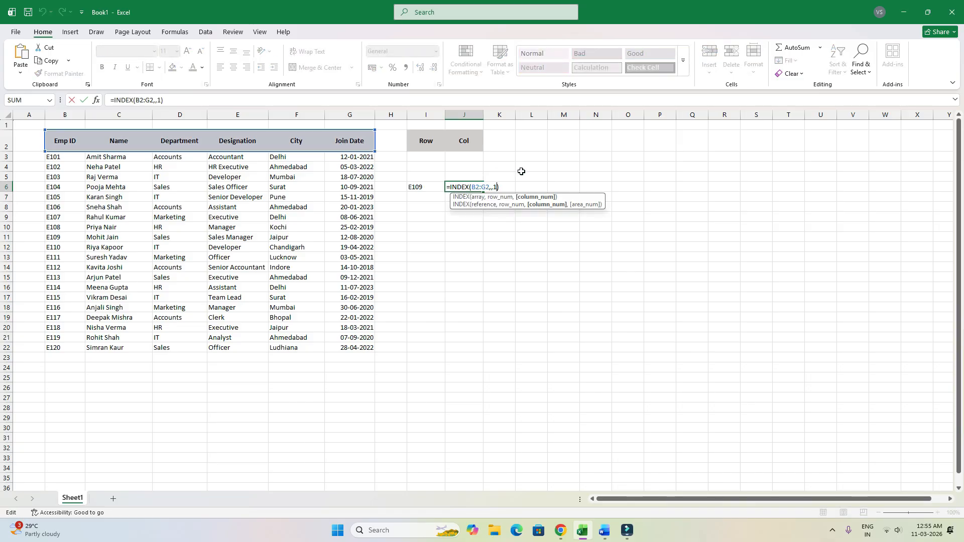
key(BackSpace)
text(2)
key(Return)
key(Up)
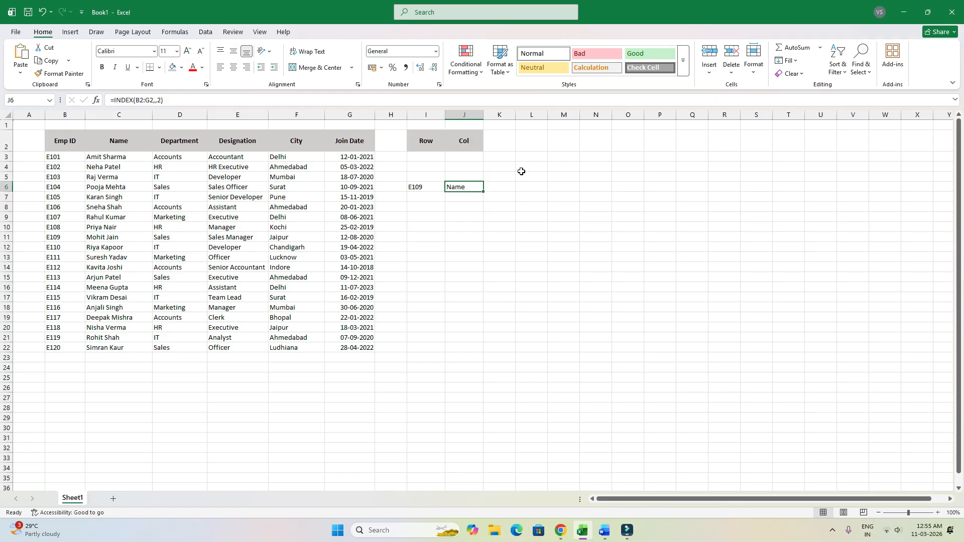
Change the column number in J6's INDEX formula to 3.
key(F2)
key(BackSpace)
key(Return)
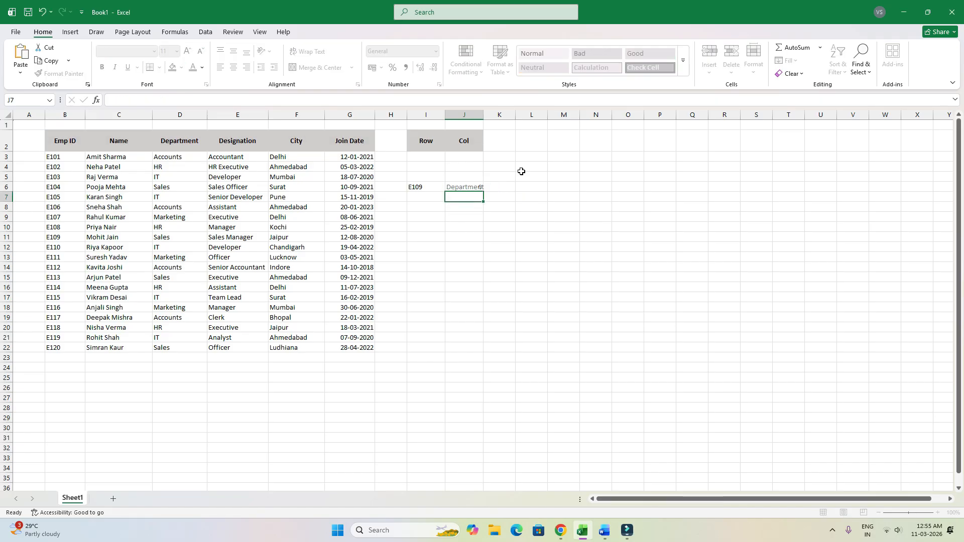
click(462, 234)
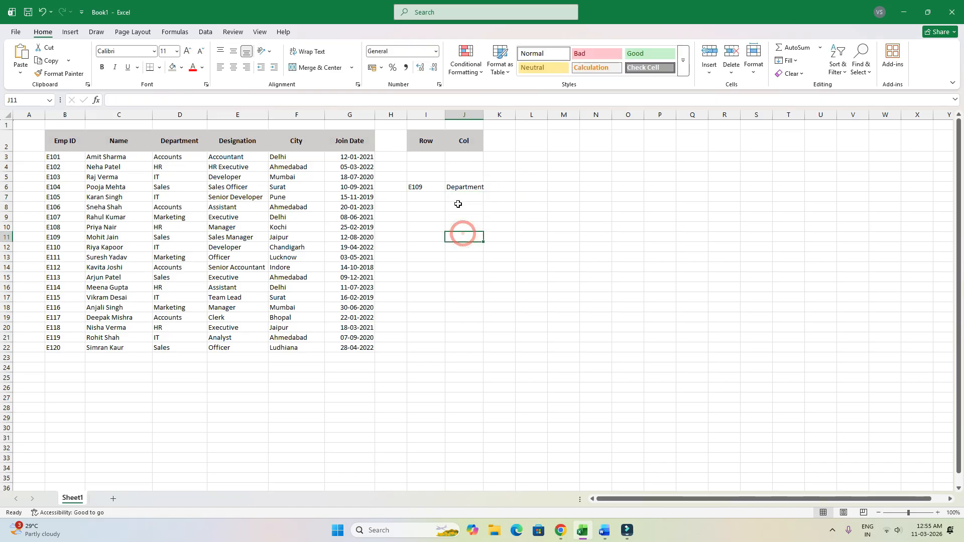
Review the row and column INDEX formulas against the Emp ID column and header row, and clear cells I5:J9.
click(420, 185)
click(452, 184)
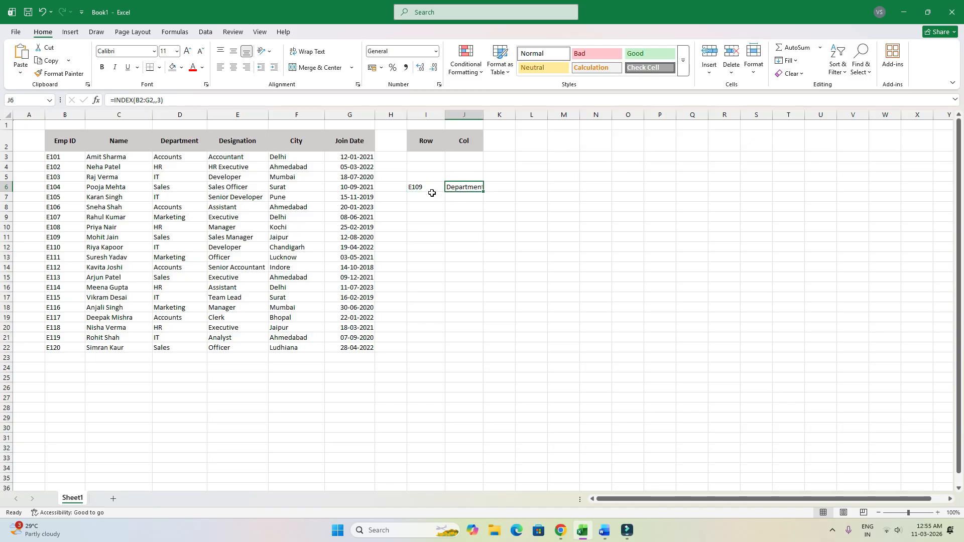
click(439, 196)
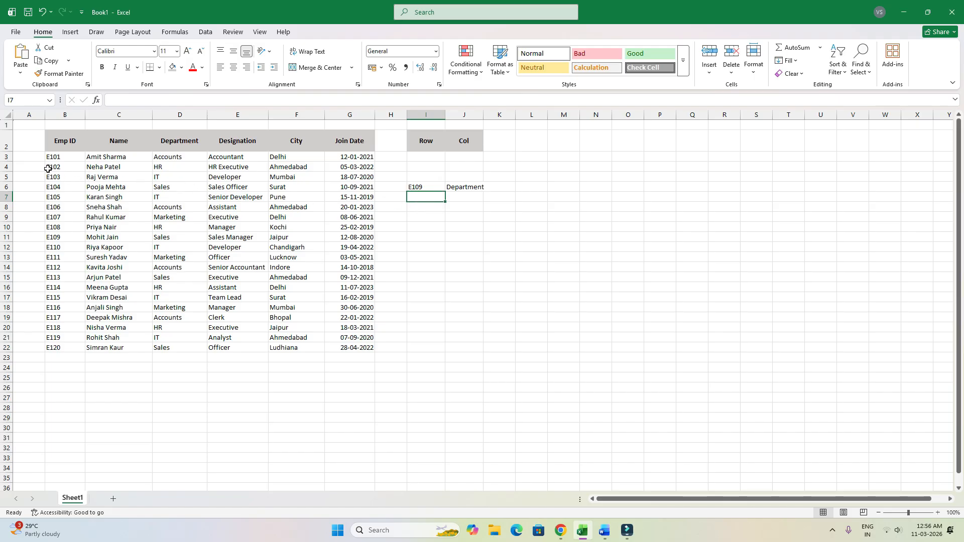
drag(52, 157, 52, 339)
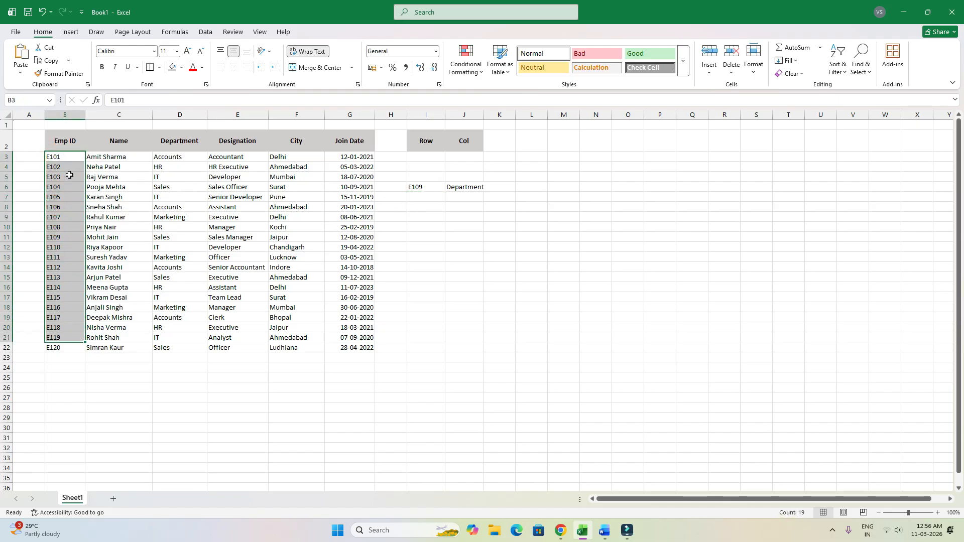
drag(64, 141, 351, 144)
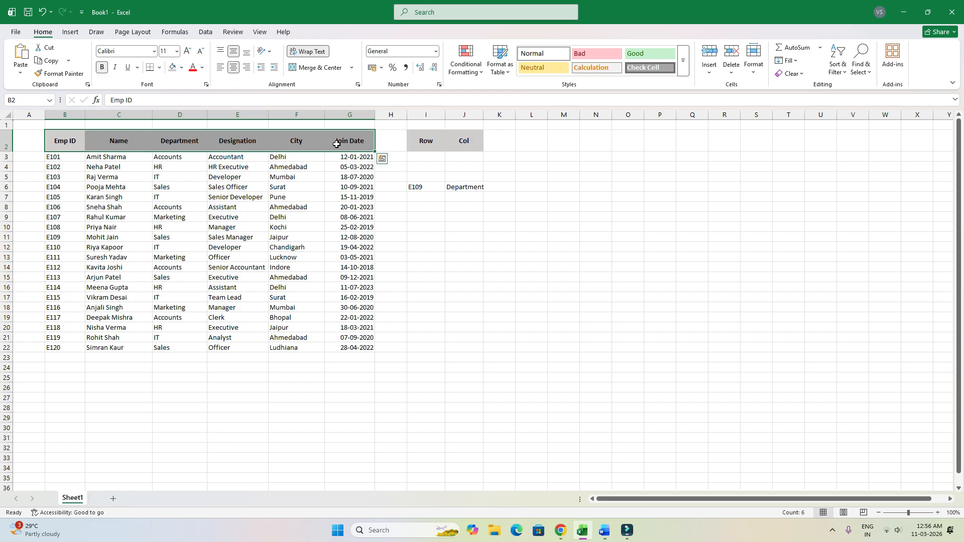
drag(419, 177, 479, 218)
key(Delete)
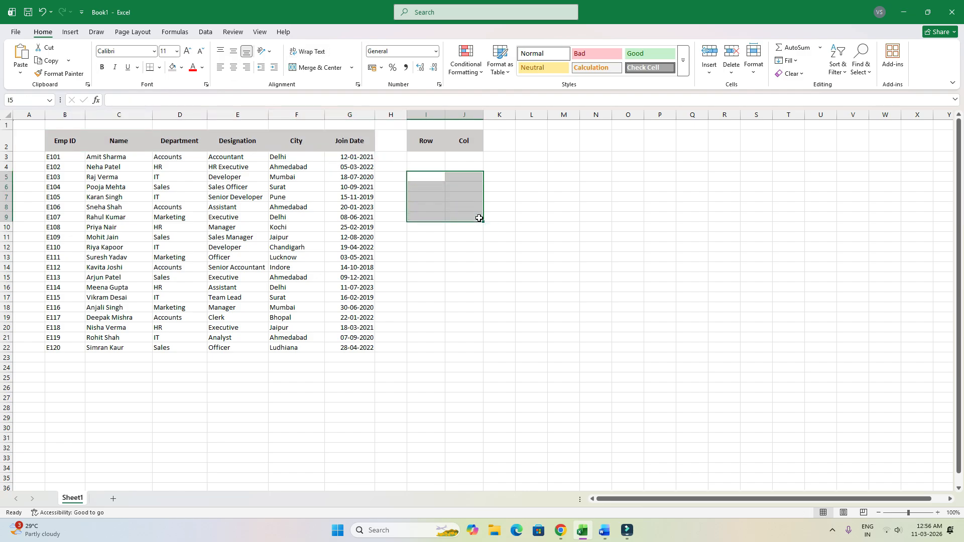
Enter =INDEX(B2:G23,10,) in cell I6 to return the whole tenth row of the employee table.
click(425, 187)
text(=I)
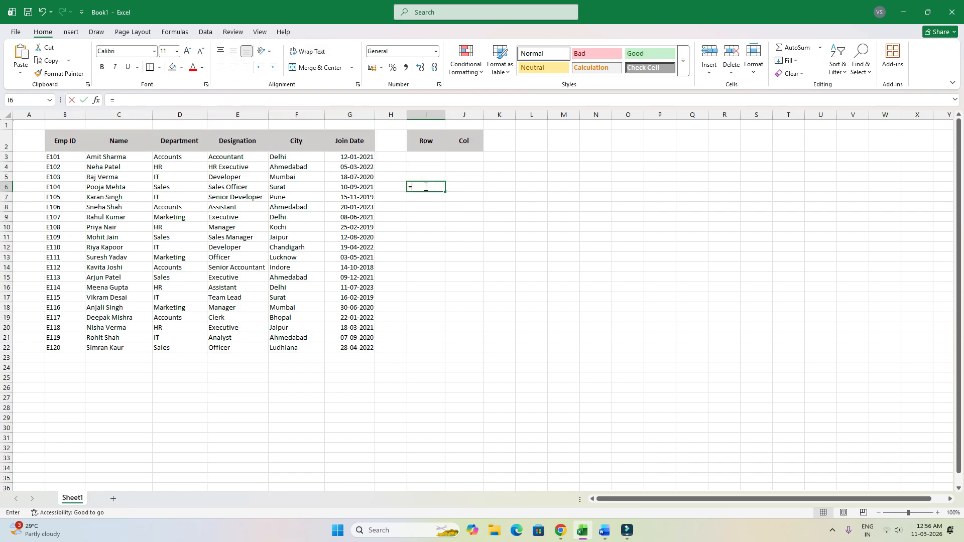
text(NDEX()
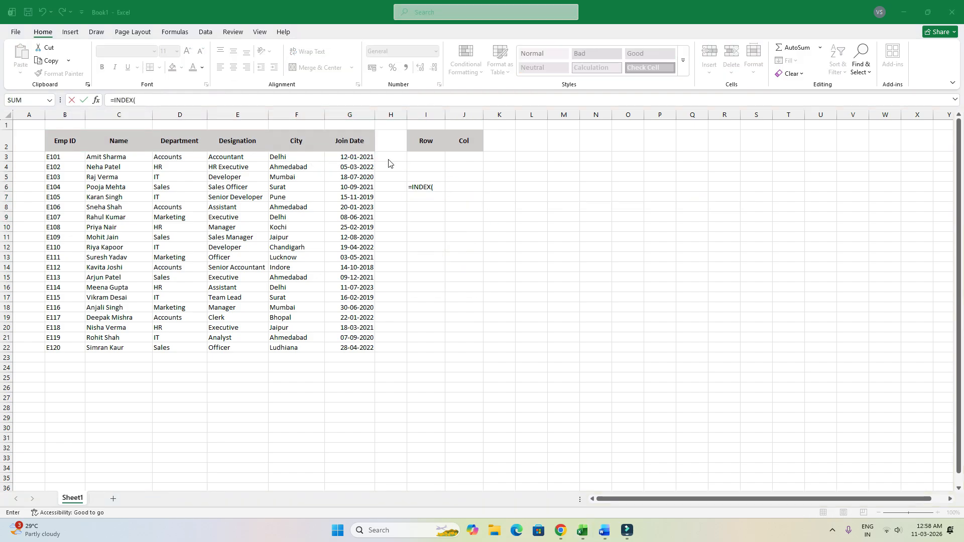
click(438, 187)
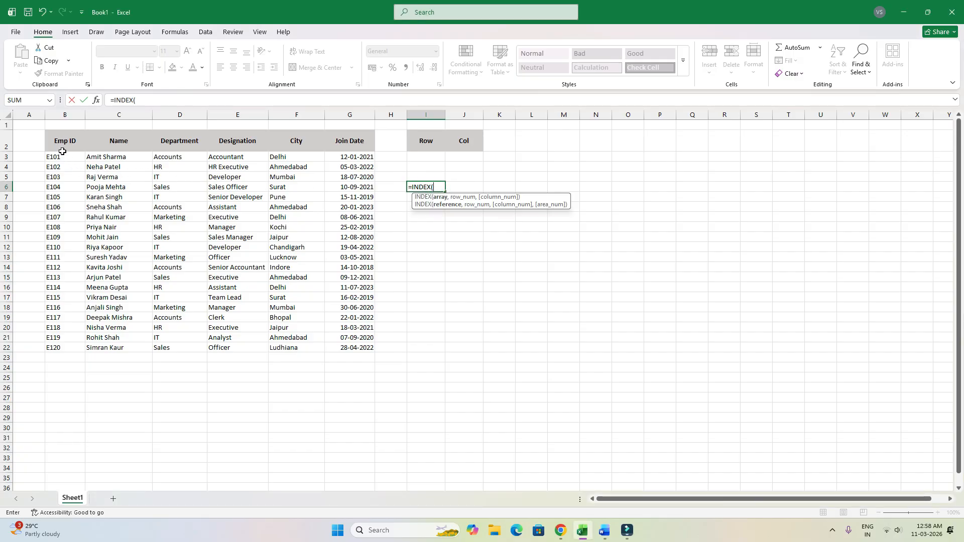
drag(62, 151, 351, 355)
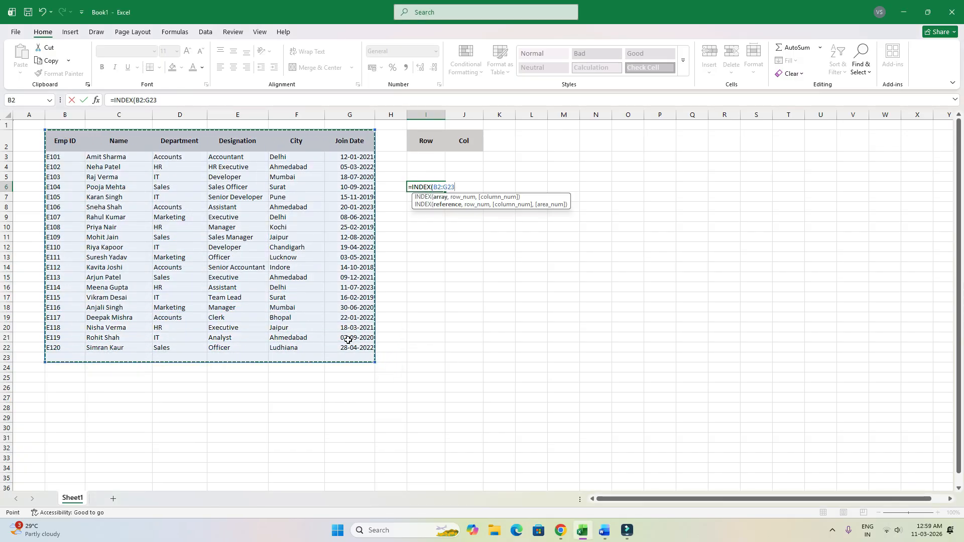
text(,)
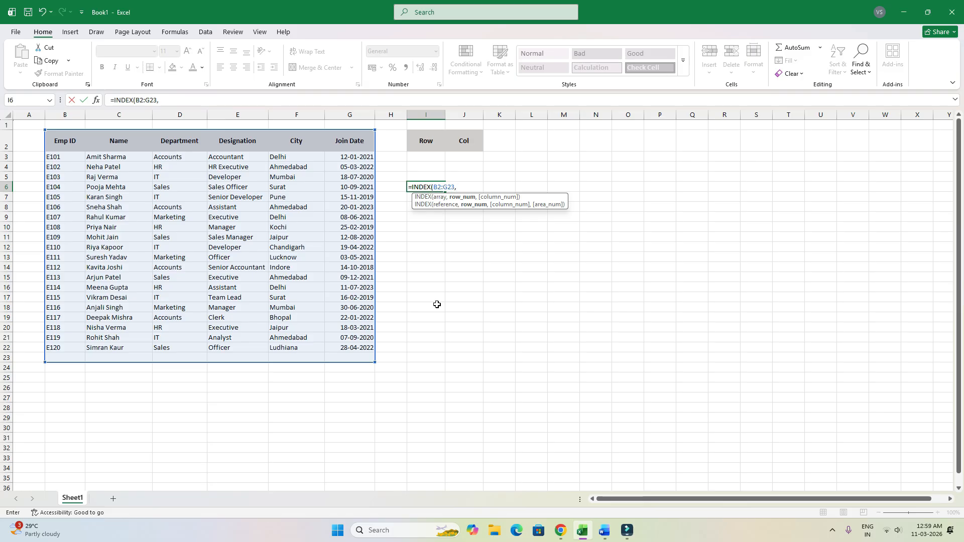
text(10,)
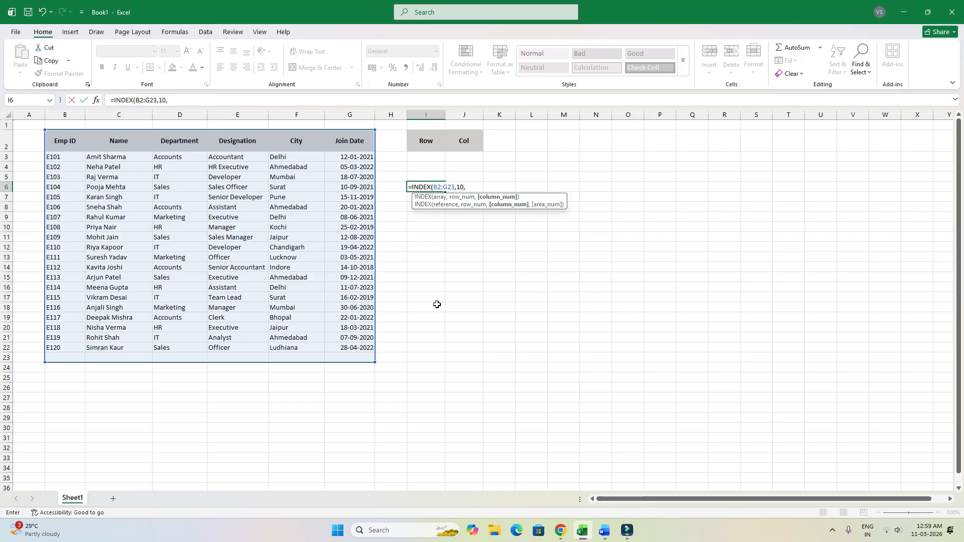
key(Return)
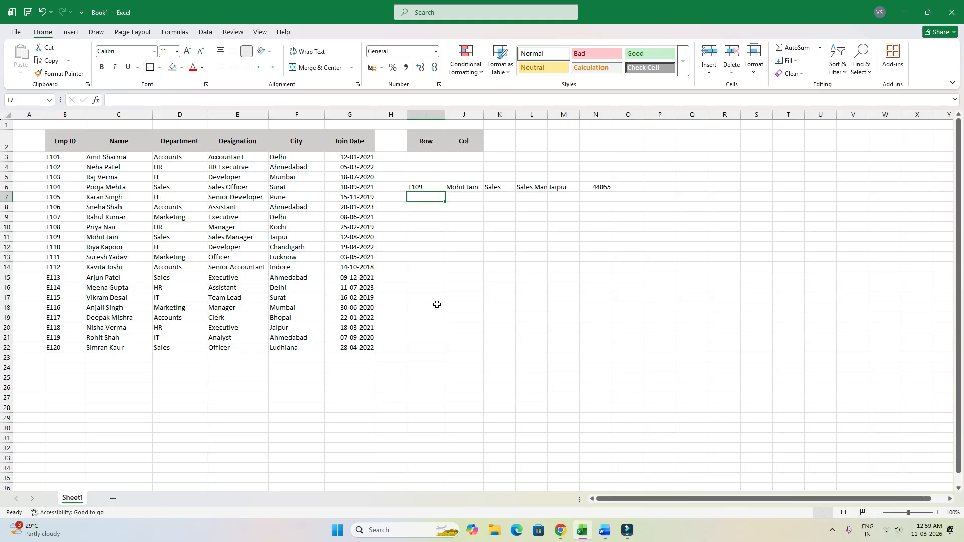
Check the returned cells in row 6 and autofit column L to its contents.
click(432, 189)
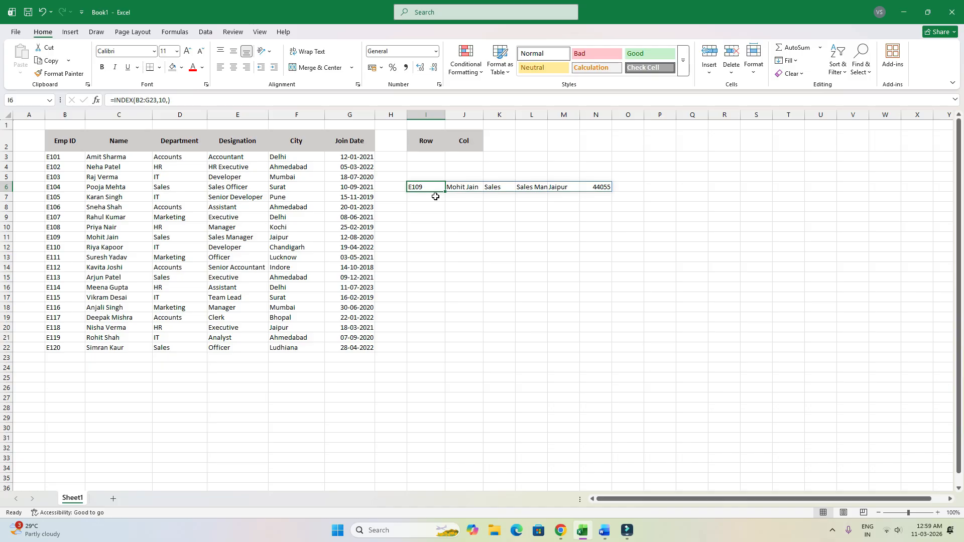
click(457, 177)
click(499, 176)
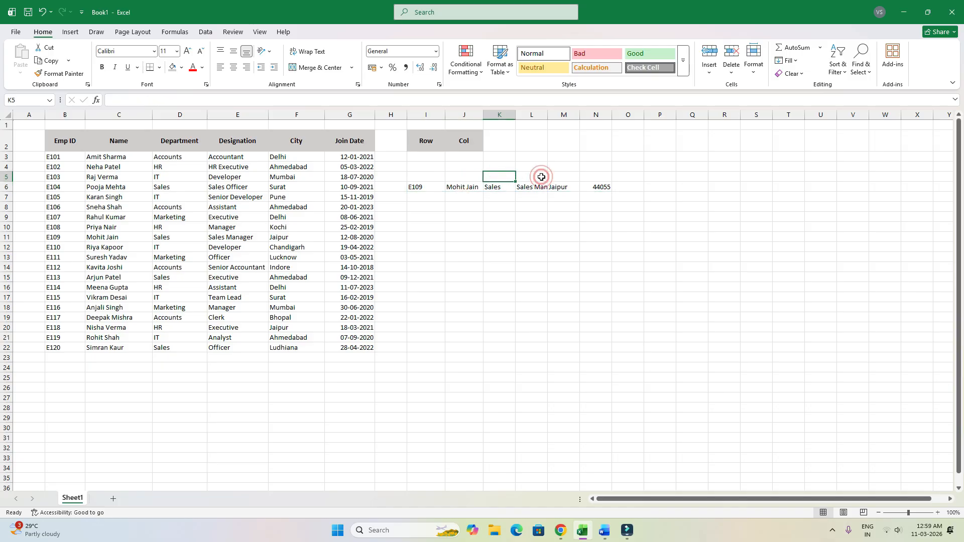
click(541, 176)
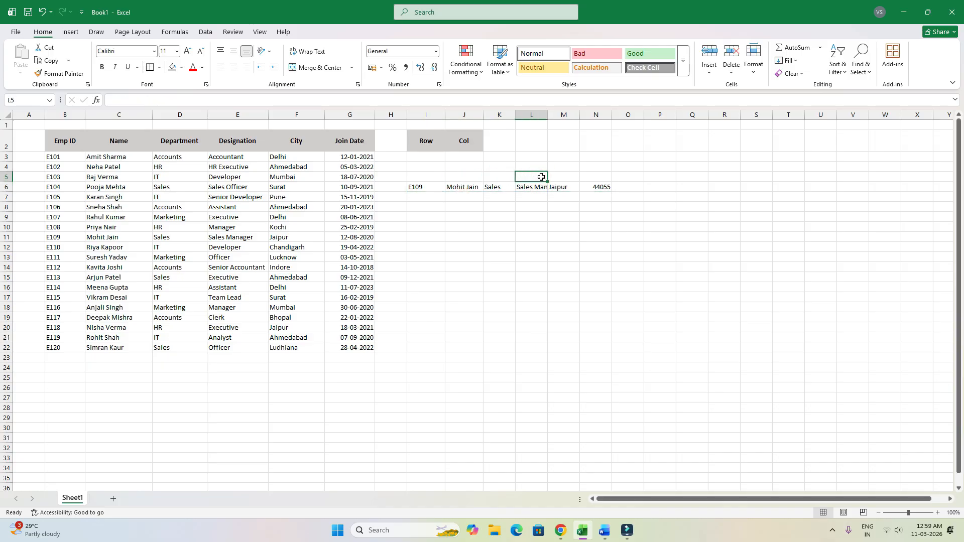
double_click(548, 115)
click(535, 154)
Compare the returned row in I6:N6 with the table's header row, Emp ID column and row 11 record.
click(418, 186)
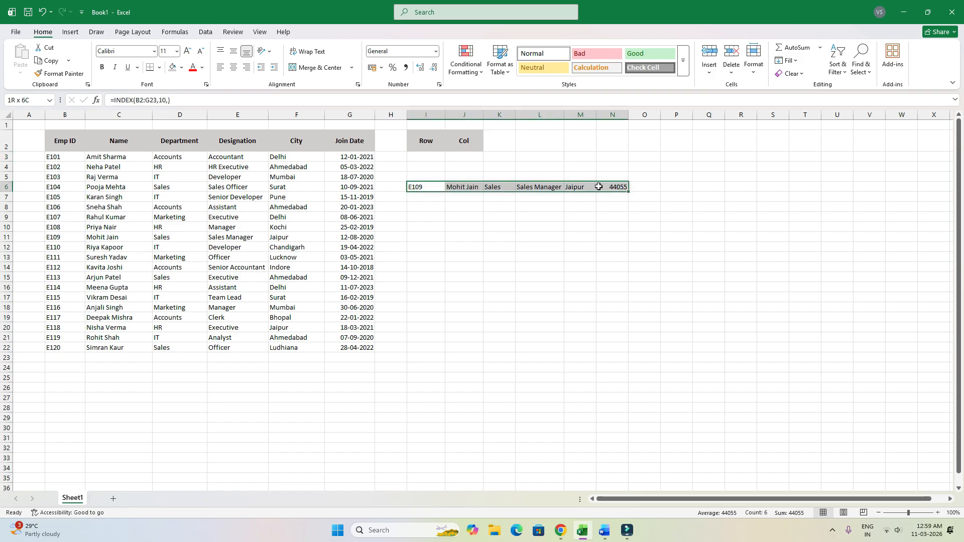
click(571, 237)
click(423, 185)
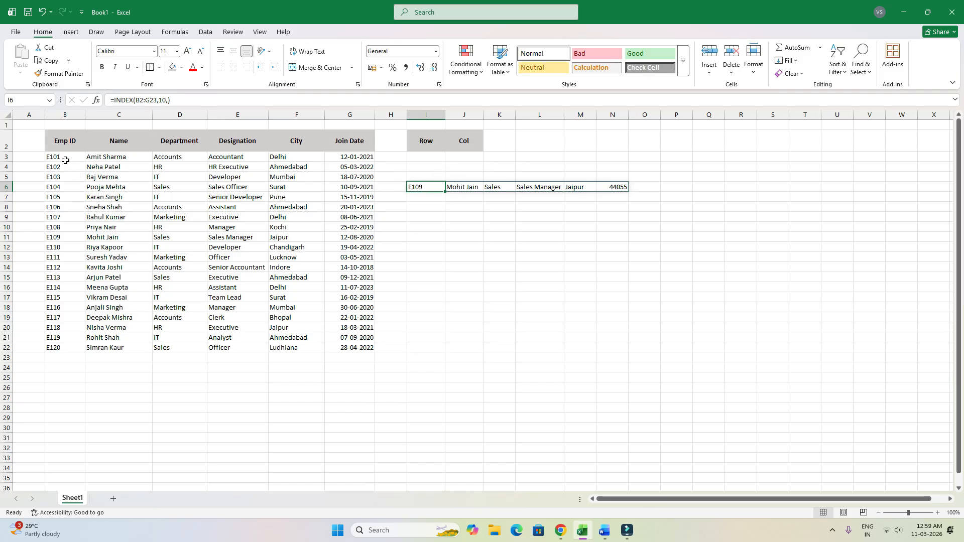
drag(65, 161, 54, 236)
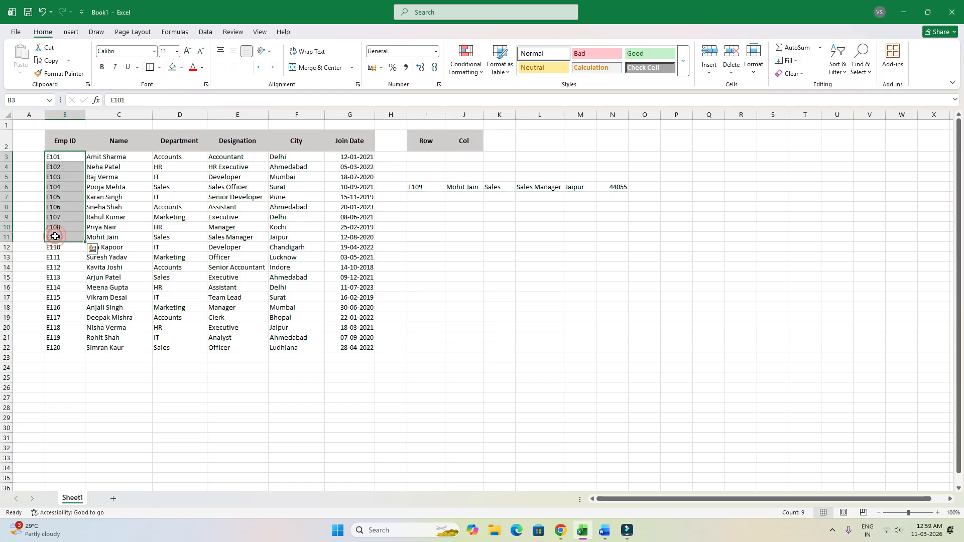
click(103, 237)
click(68, 237)
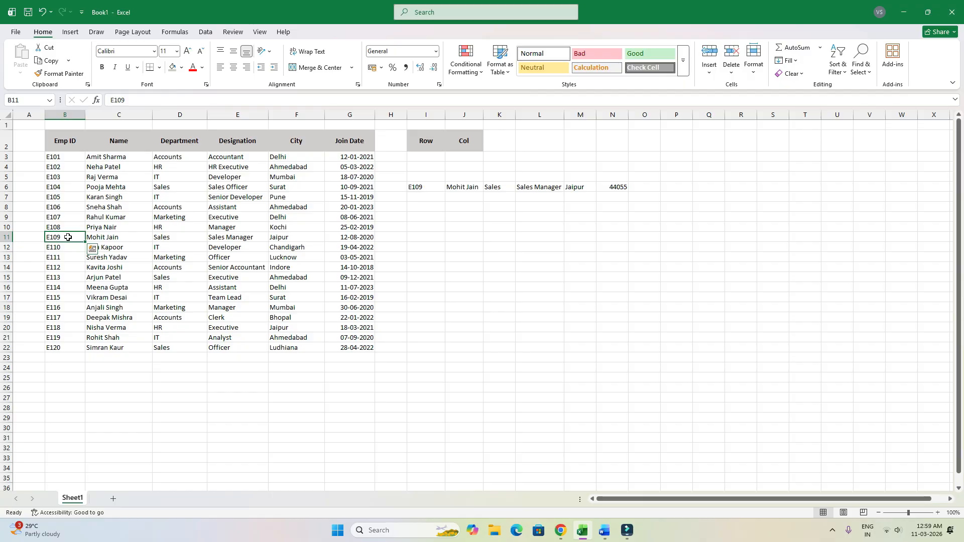
drag(59, 142, 342, 143)
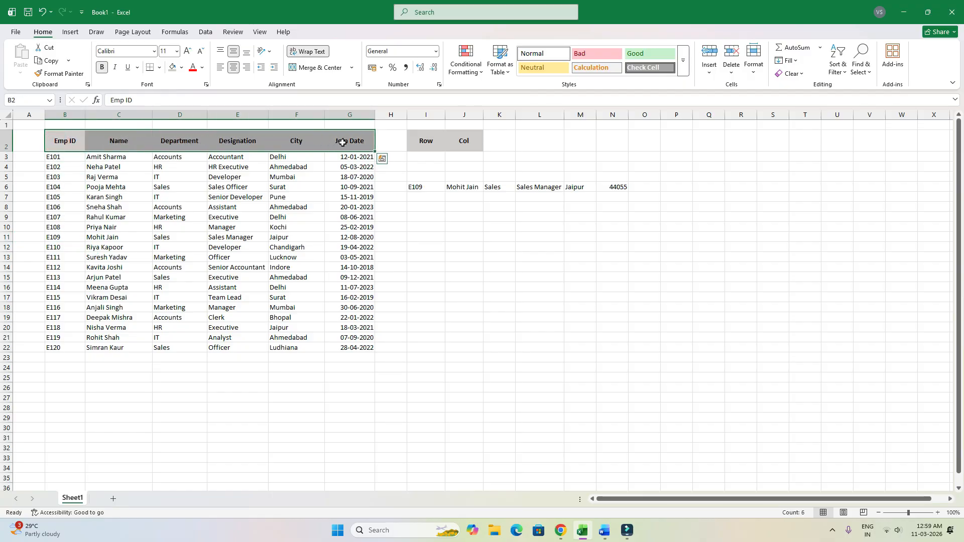
drag(70, 144, 180, 144)
drag(64, 235, 400, 238)
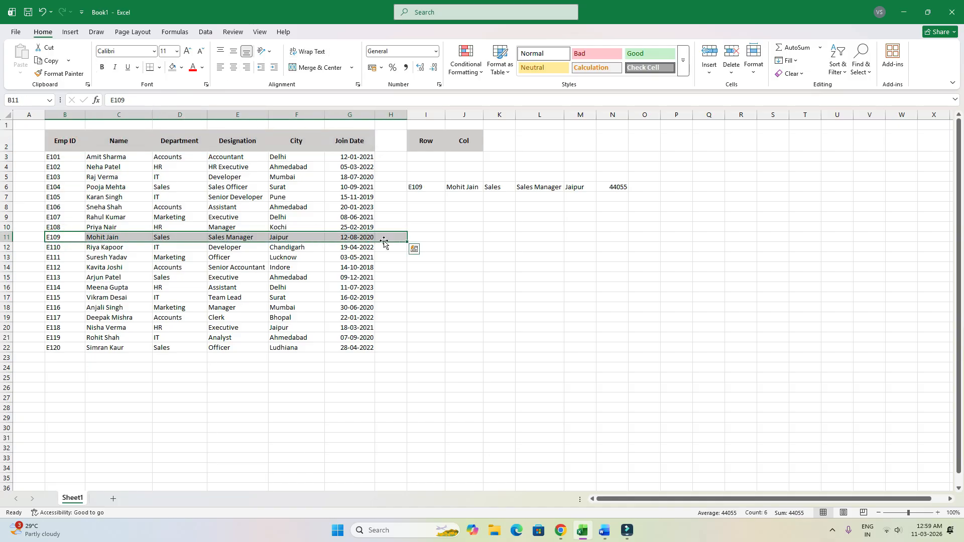
click(75, 238)
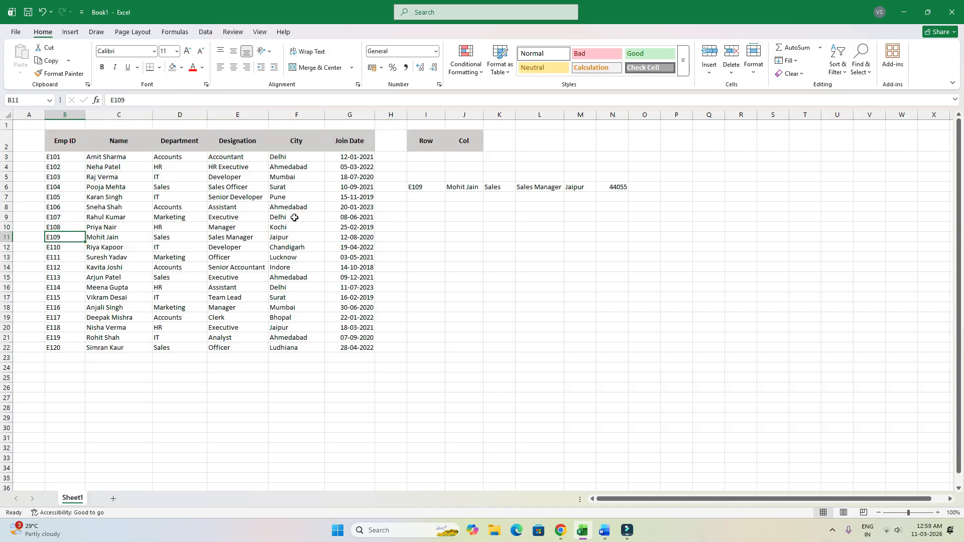
Clear I6 and enter =INDEX(B3:G22,15,) to return the fifteenth row of the table data without headers.
click(416, 191)
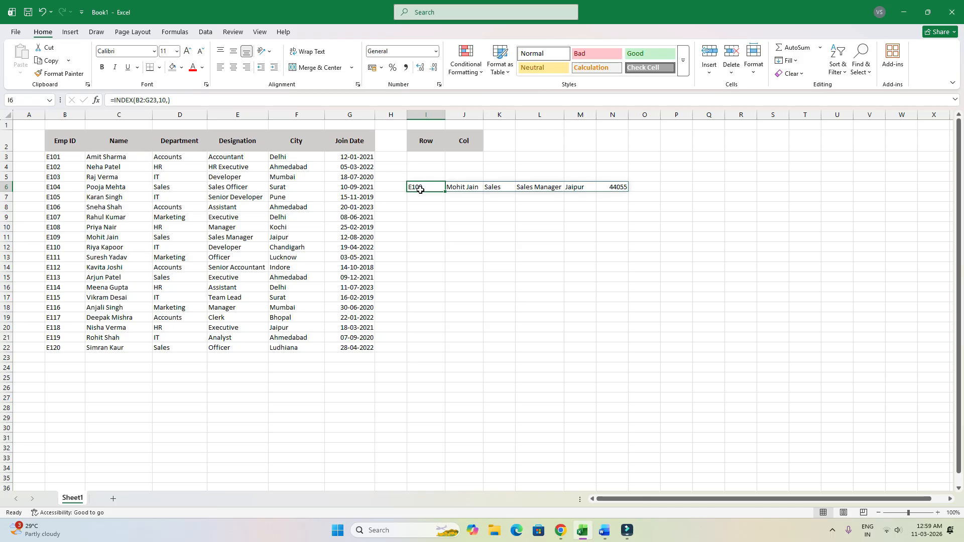
key(Delete)
text(=index)
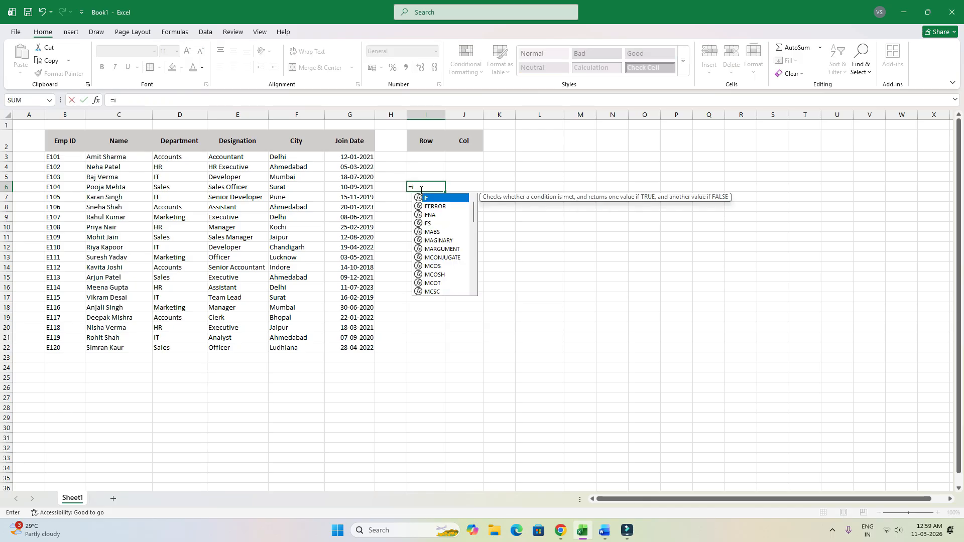
key(Tab)
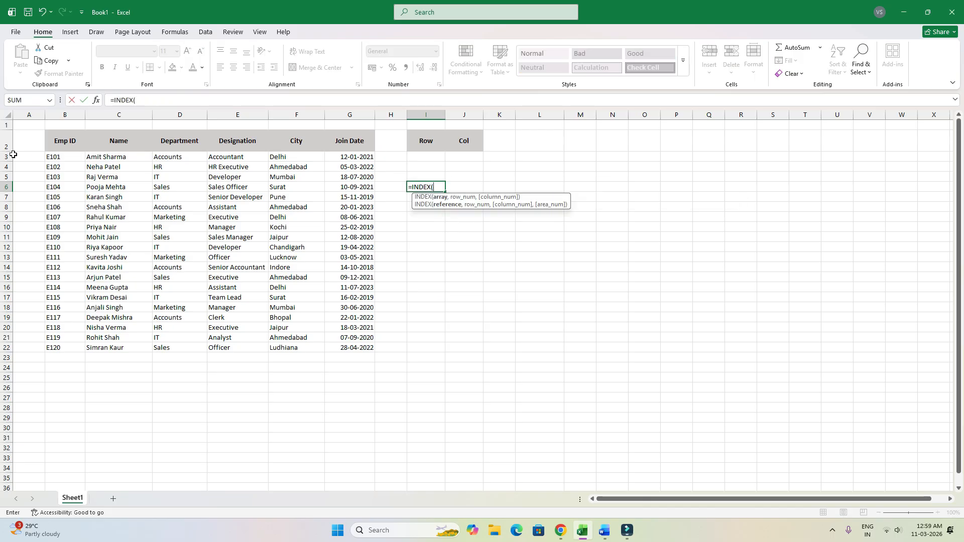
drag(65, 157, 352, 334)
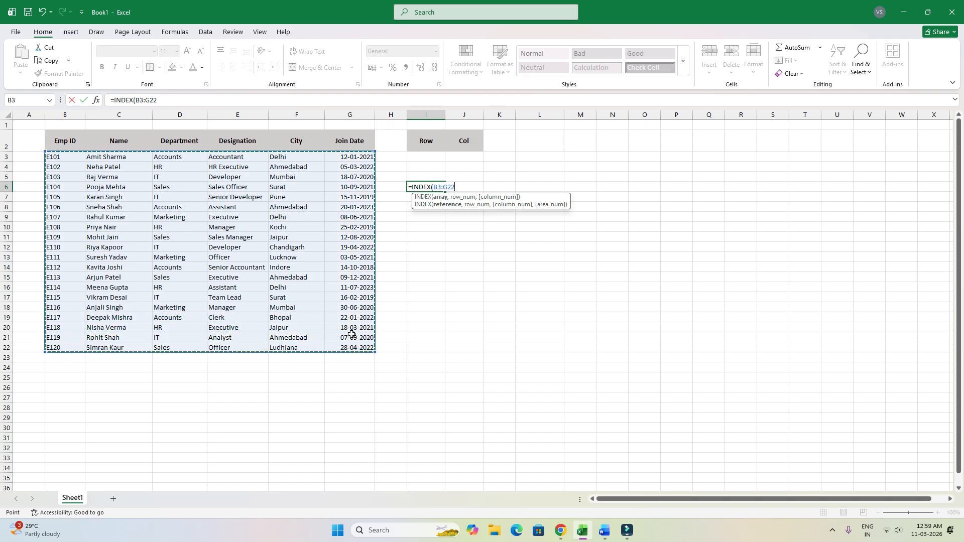
text(,15)
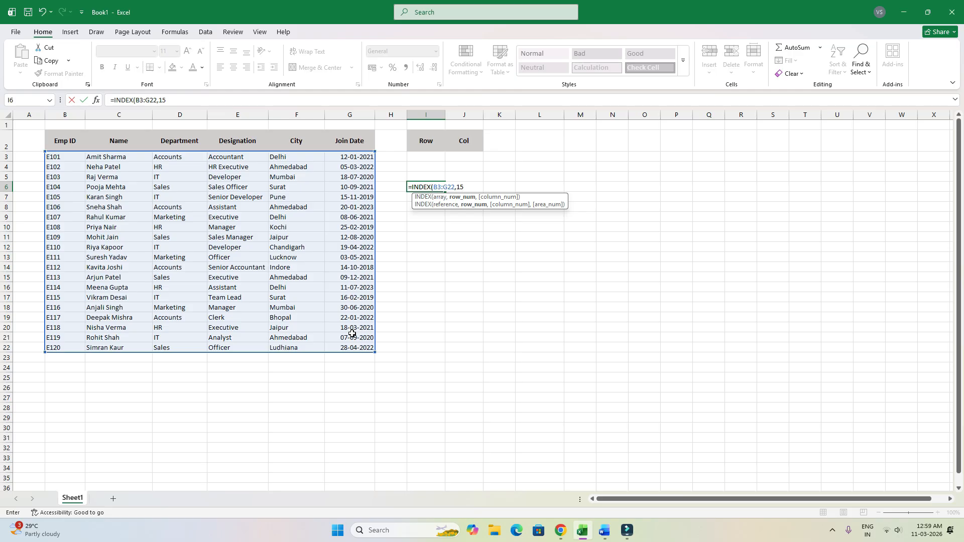
text(,)
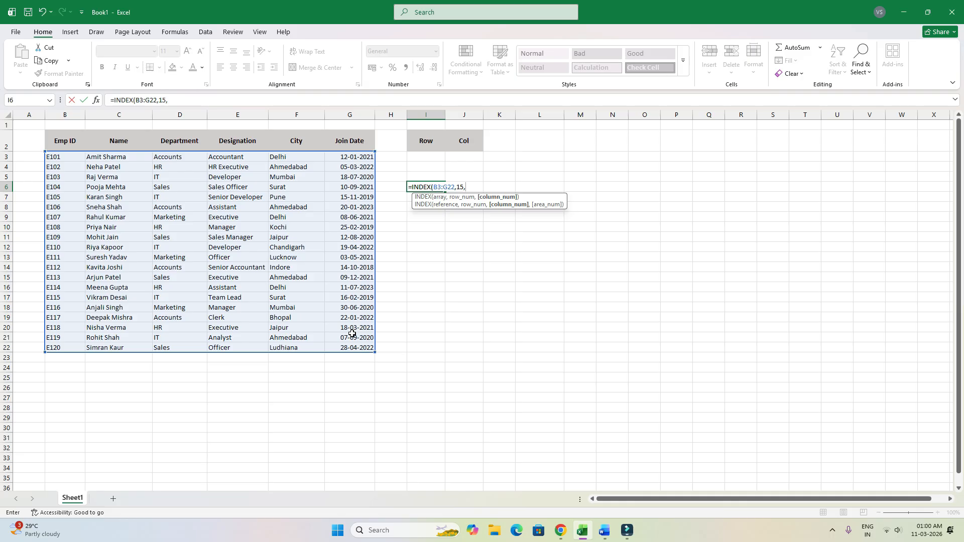
key(Return)
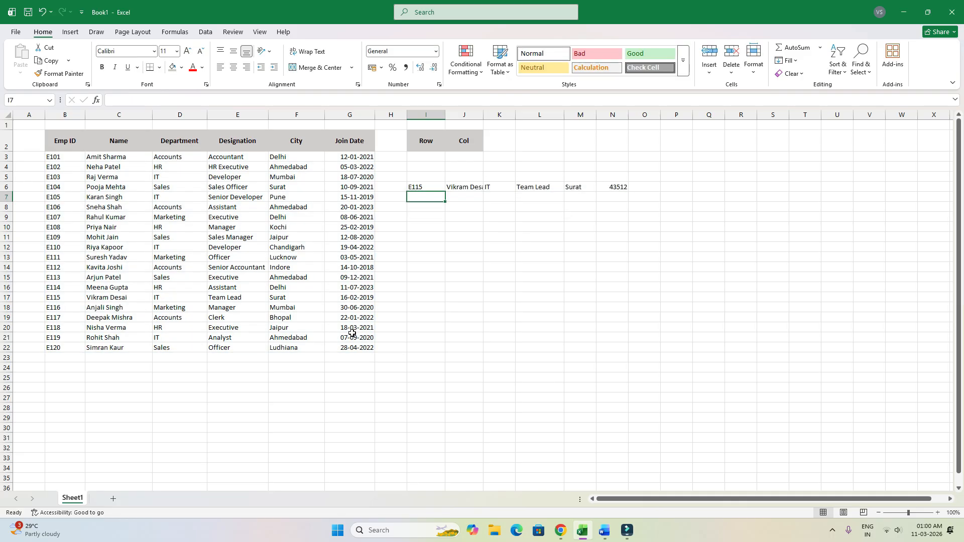
Compare the returned row in I6:N6 with the employee record in row 17 of the table.
click(426, 185)
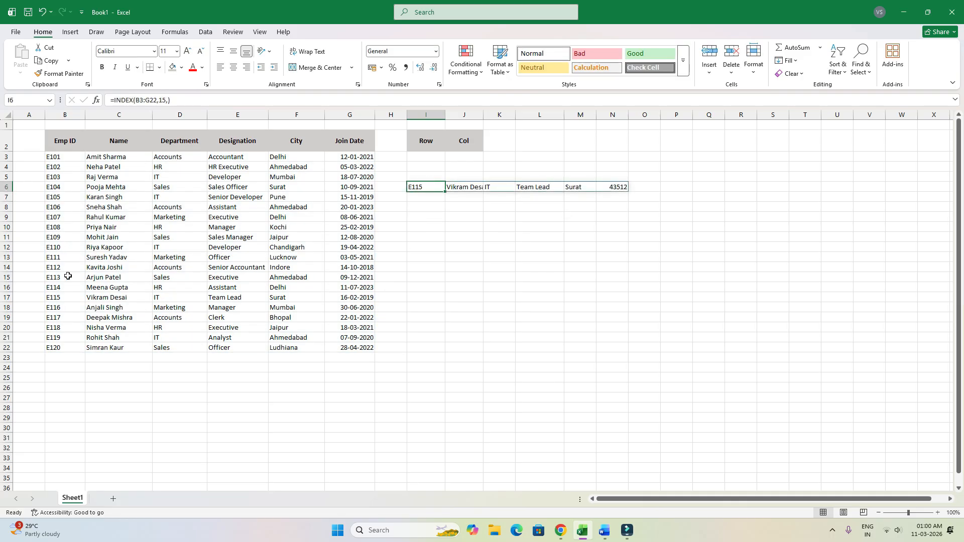
click(67, 299)
drag(101, 300, 352, 300)
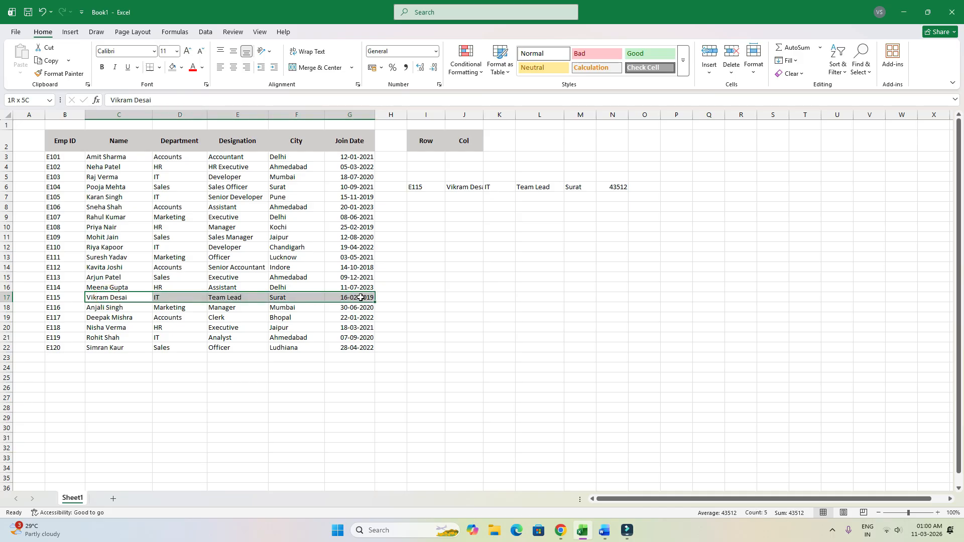
drag(469, 187, 556, 191)
click(531, 243)
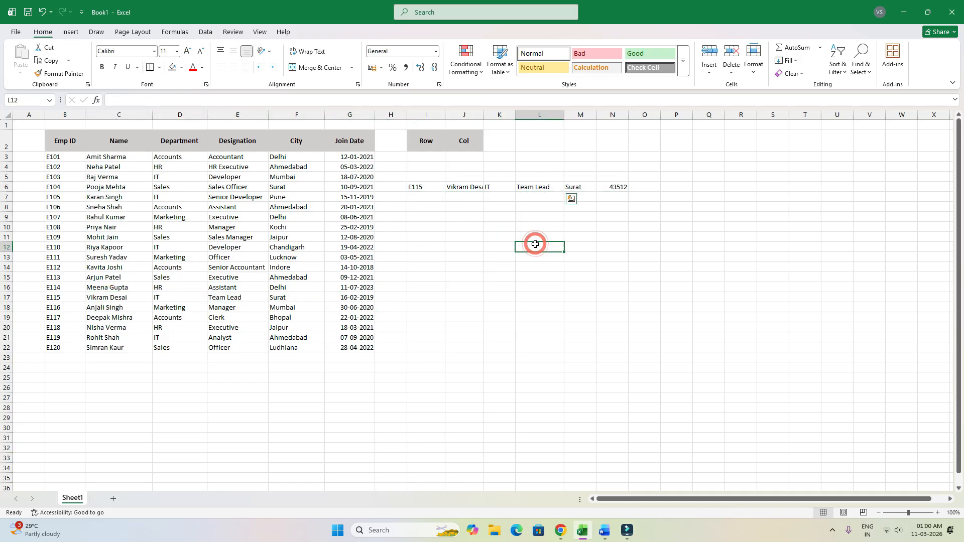
Clear I6 and enter =INDEX(B2:G22,,3) to return the table's entire third column.
click(428, 189)
key(Delete)
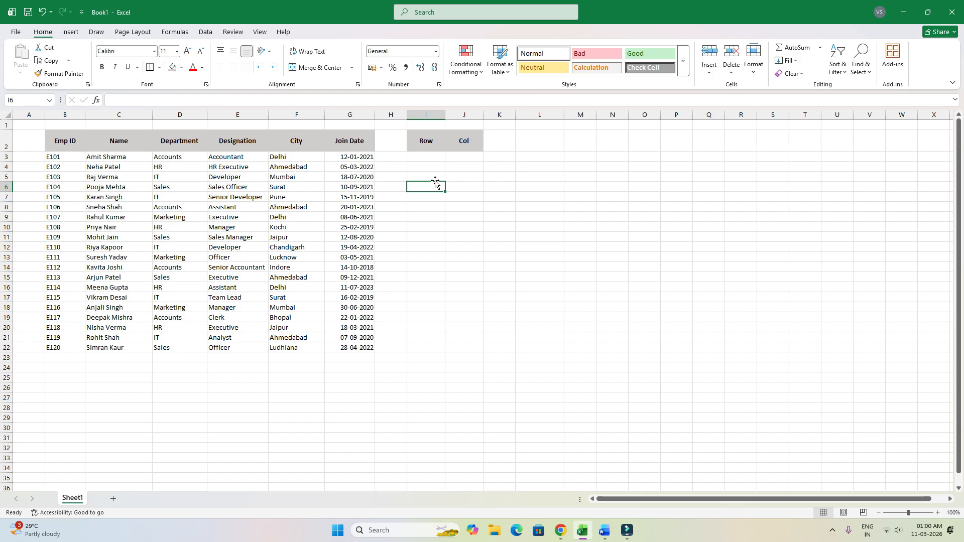
text(=INDEX()
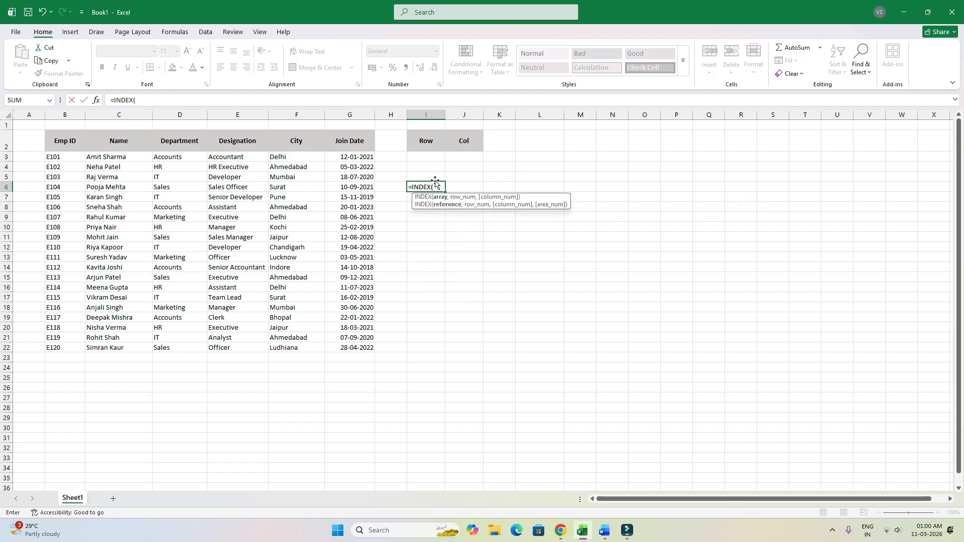
drag(58, 140, 349, 348)
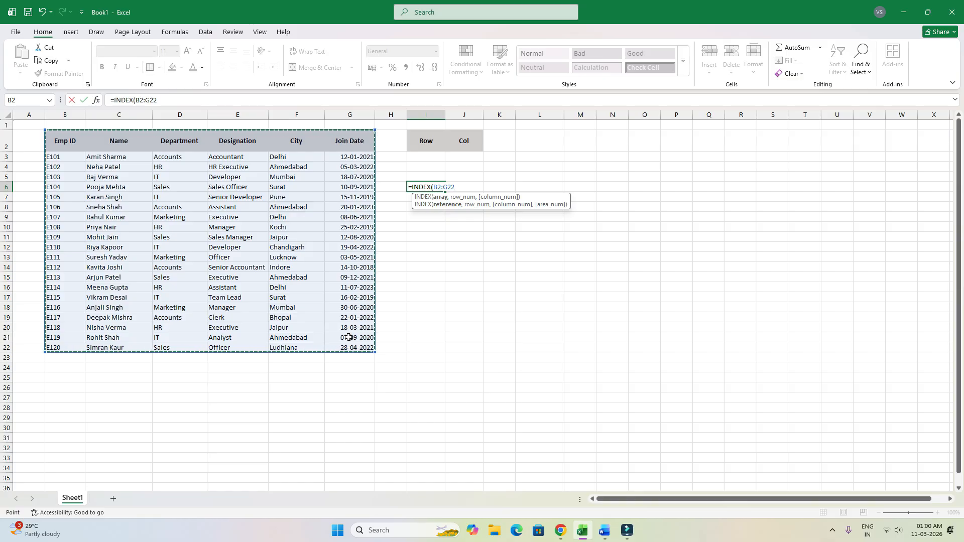
text(,)
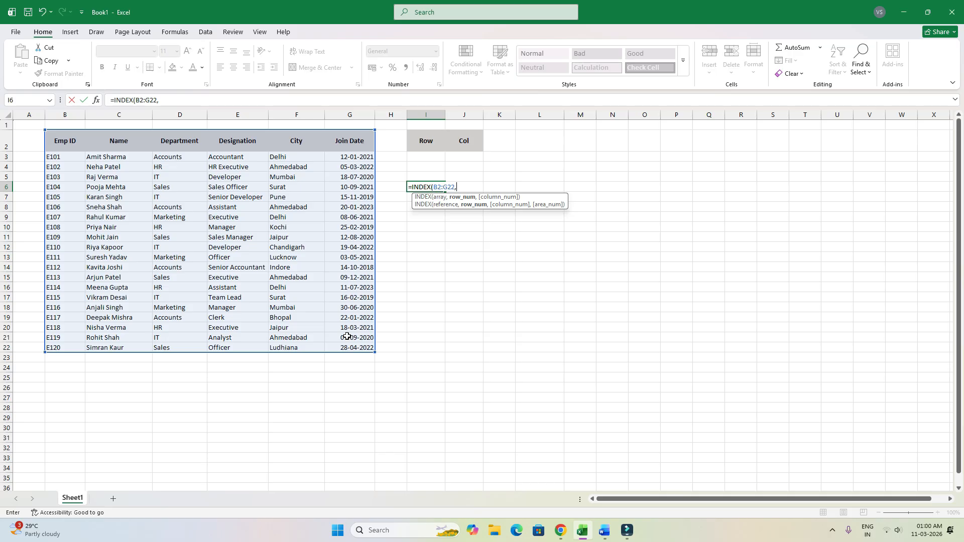
text(,)
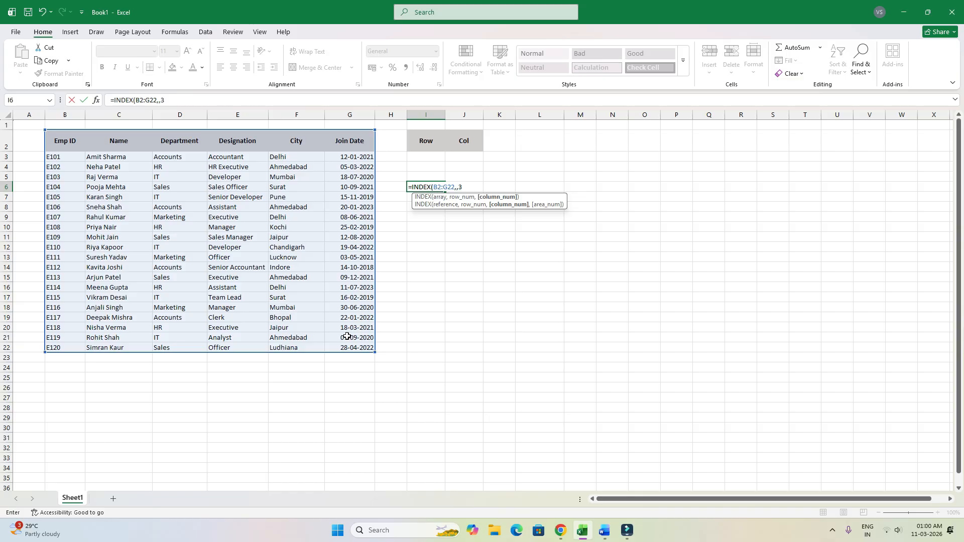
text(3)
key(Return)
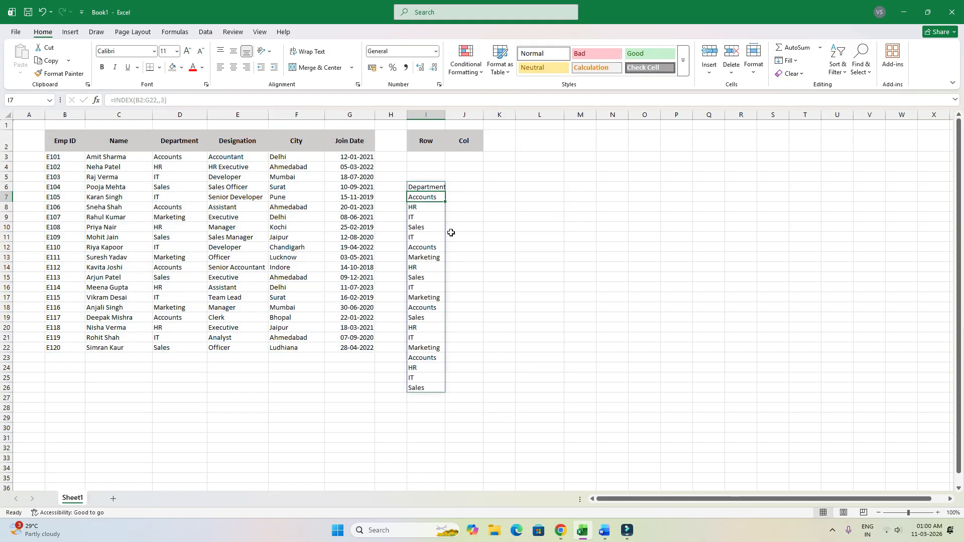
Change the INDEX formula in I6 to =INDEX(B2:G22,,6) to return the table's entire sixth column.
drag(424, 187, 430, 389)
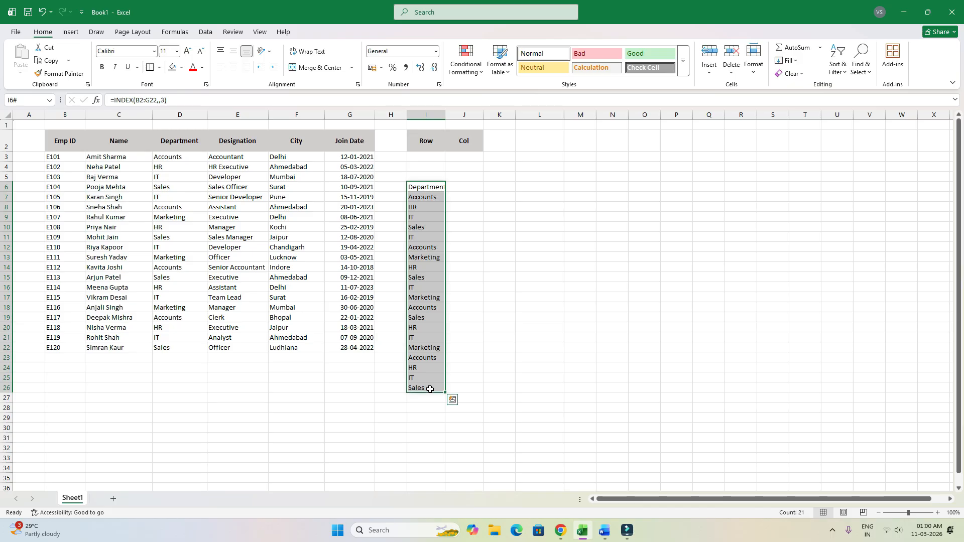
click(426, 189)
double_click(426, 189)
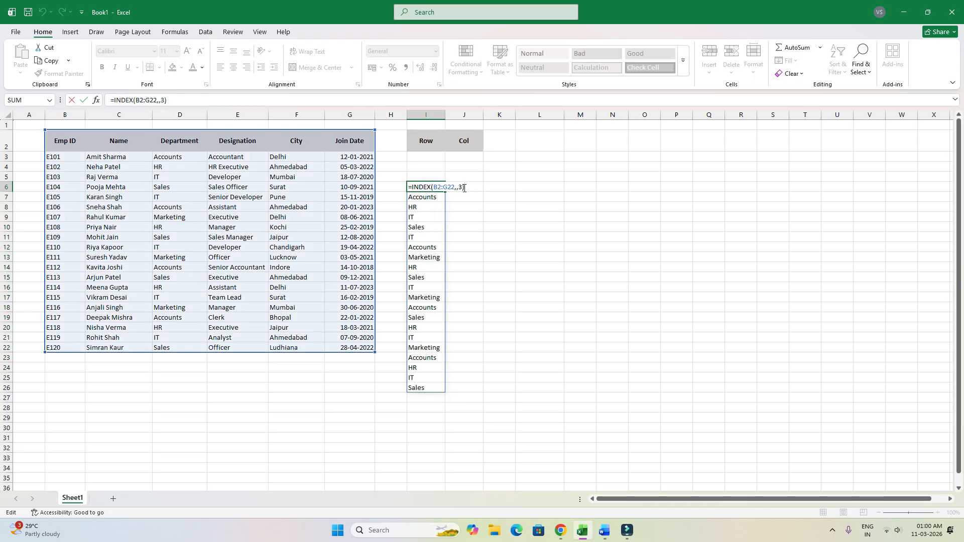
key(Left)
key(BackSpace)
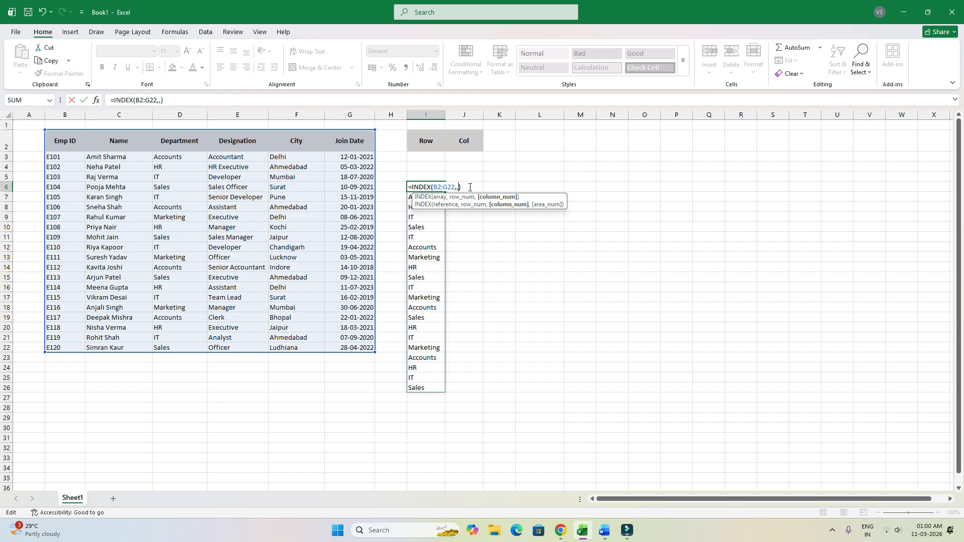
text(6)
key(Return)
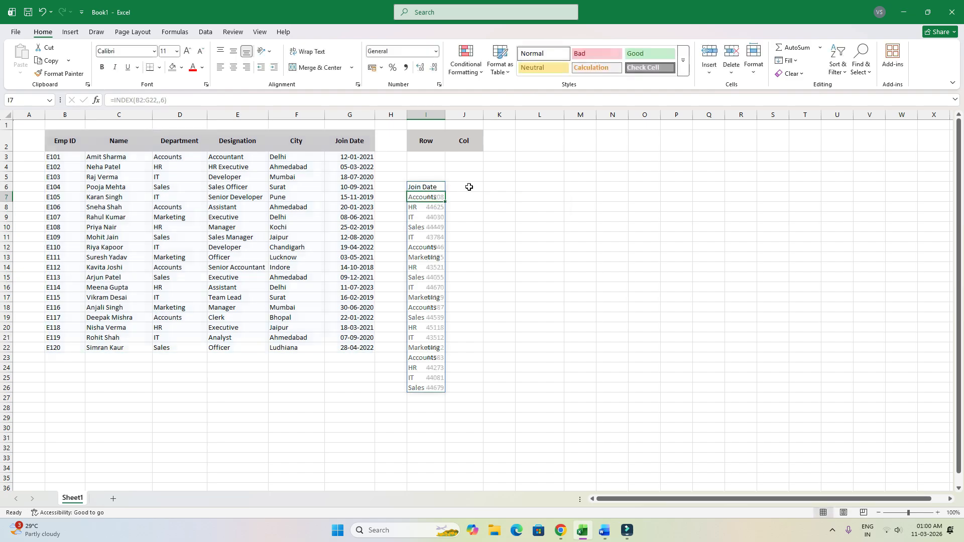
Format the returned join date values in I7:I26 as day-month-year dates with abbreviated month names.
drag(431, 207, 431, 370)
drag(426, 199, 426, 298)
click(436, 198)
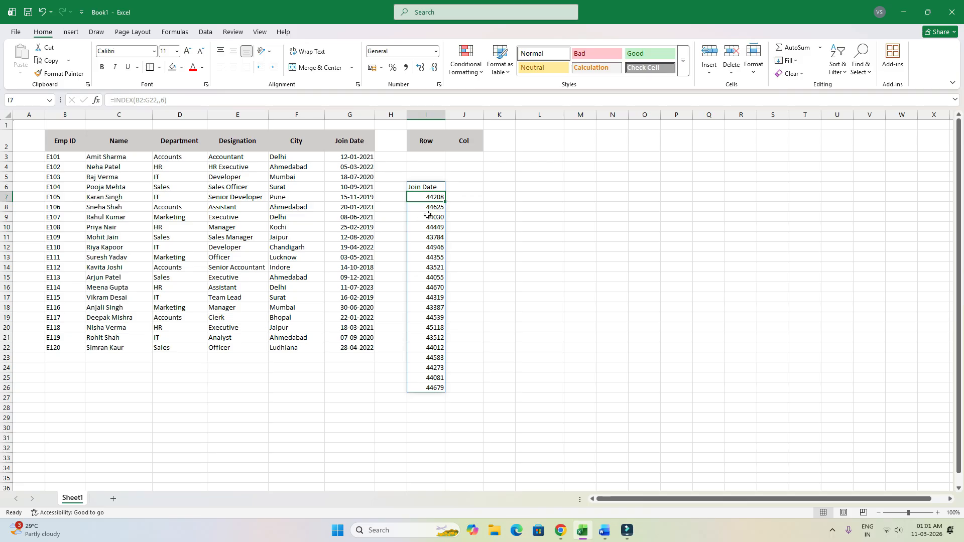
drag(434, 197, 439, 388)
key(ctrl+shift+3)
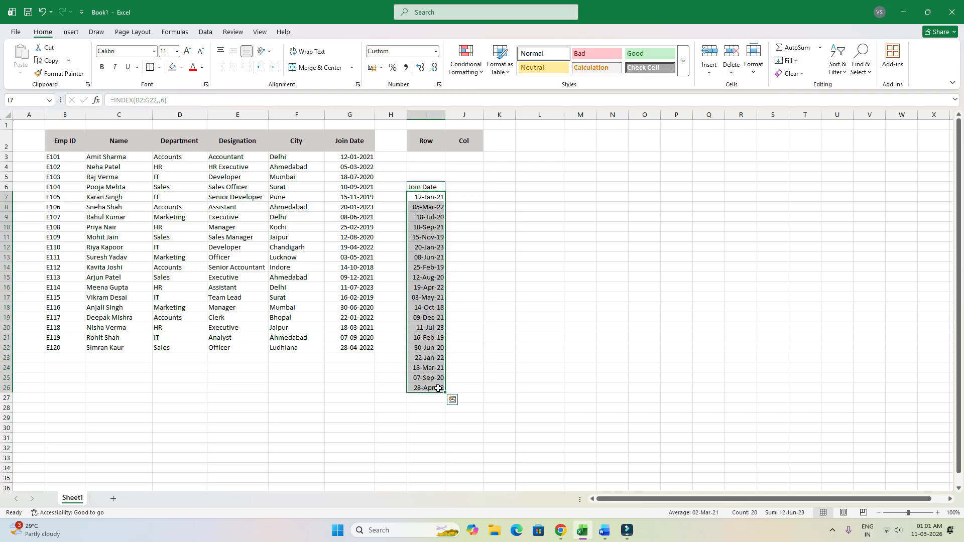
click(486, 276)
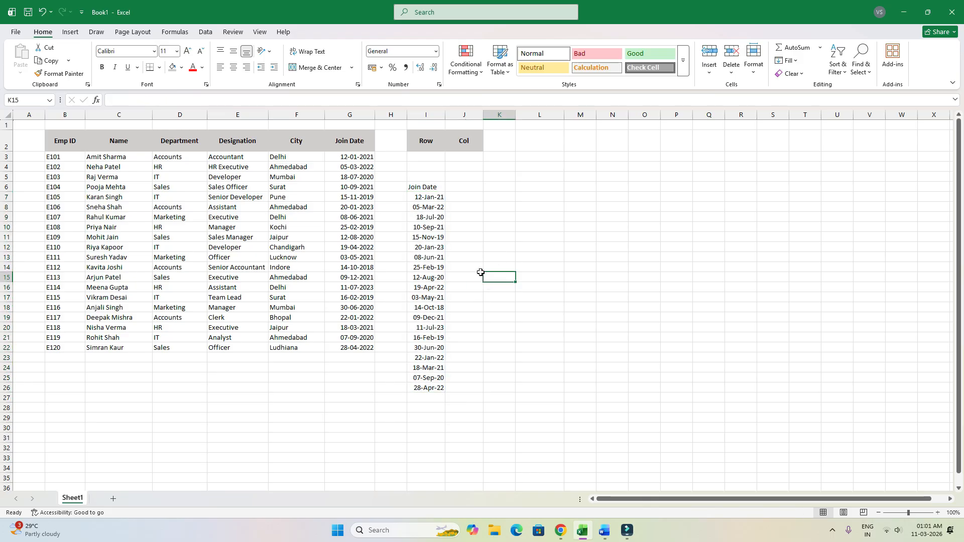
Clear the column-returning INDEX formula from I6 and select cell I5.
click(426, 194)
click(427, 190)
key(Delete)
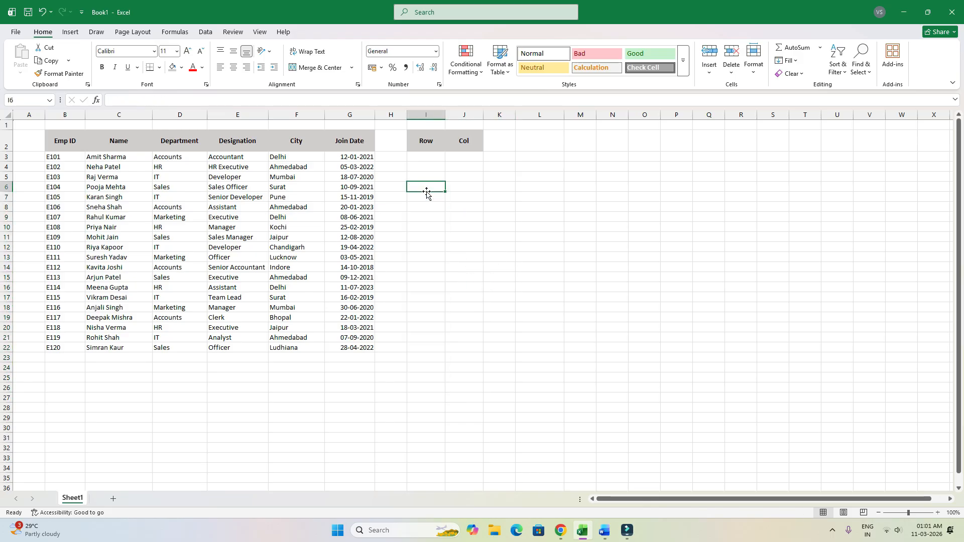
click(428, 177)
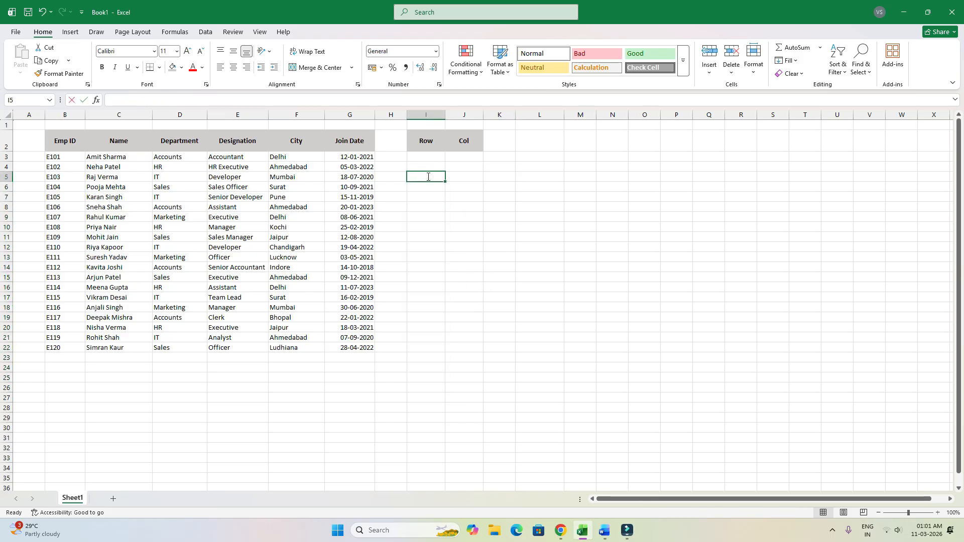
text(=index`)
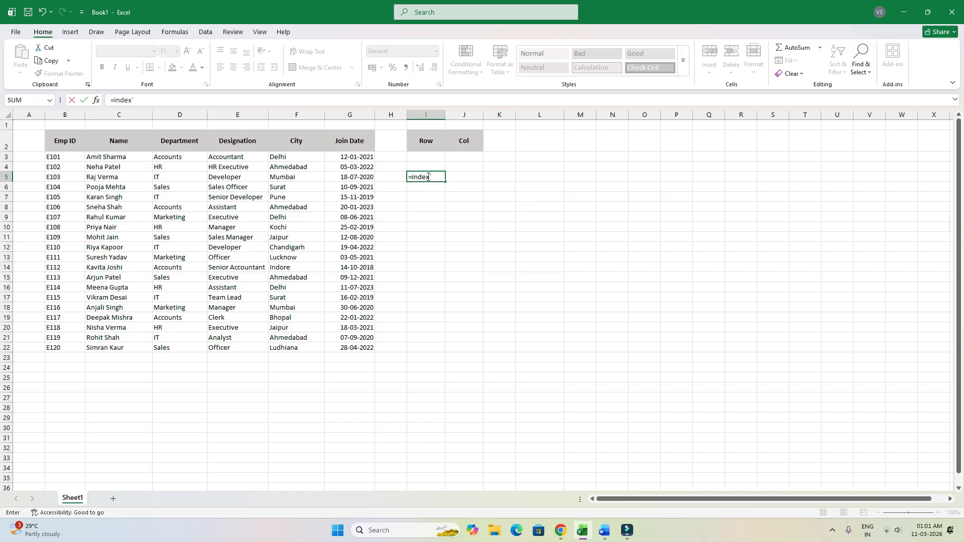
key(Escape)
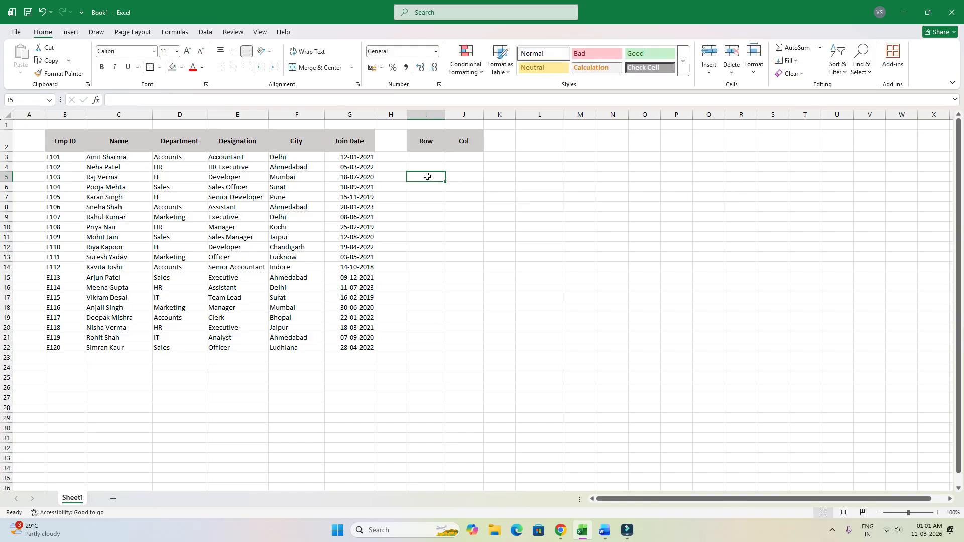
text(=)
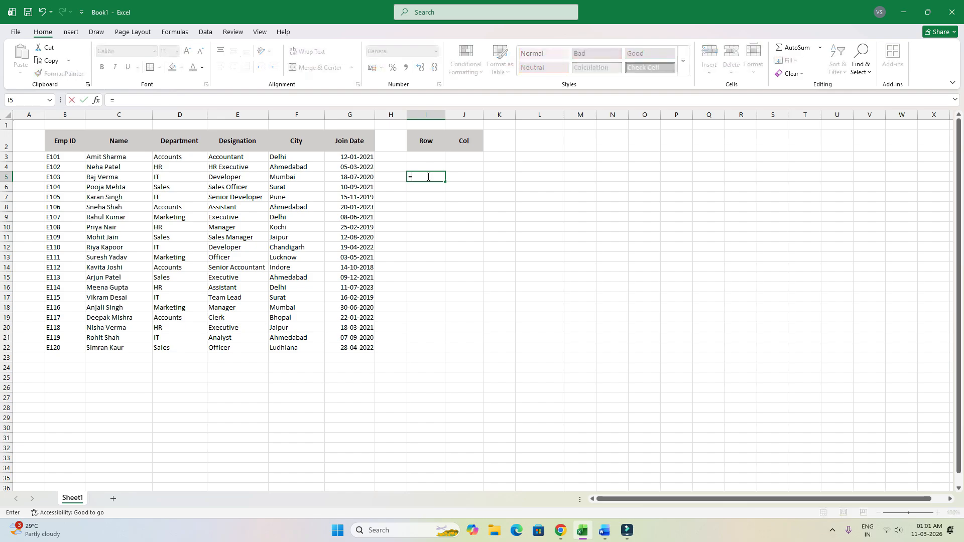
text(index`)
key(Escape)
Enter =INDEX(B2:G22,15,4) in I5 to return the value at row 15, column 4 of the table.
text(=index)
key(Tab)
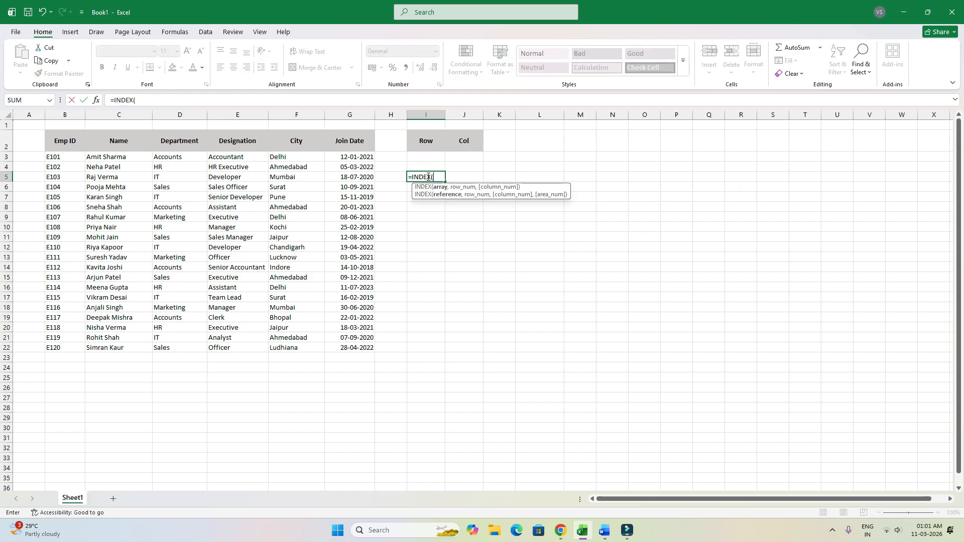
drag(57, 147, 362, 346)
text(,)
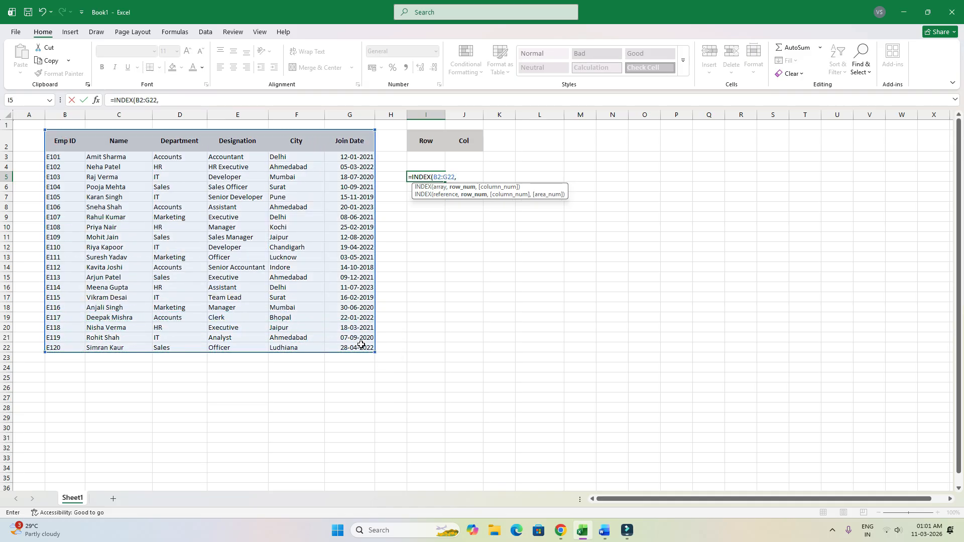
text(15,4)
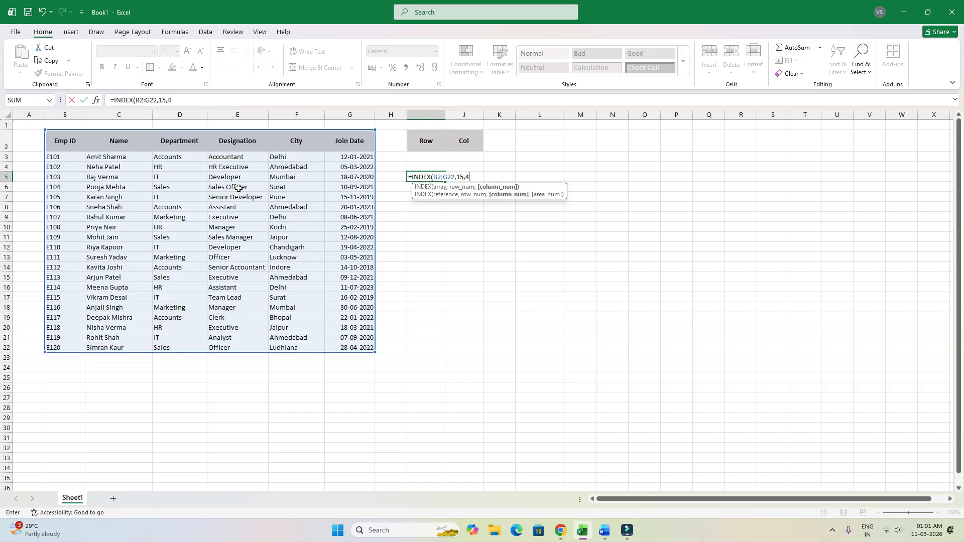
key(Return)
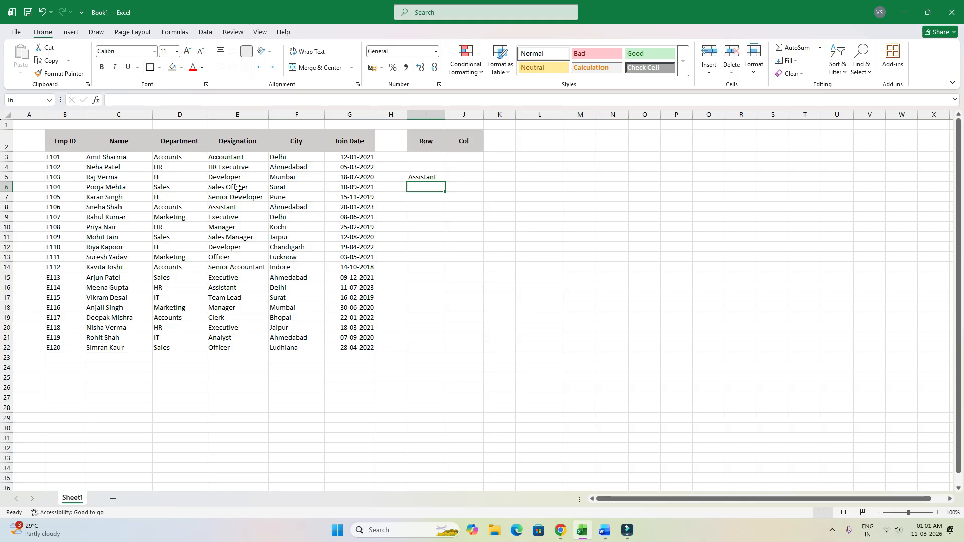
Compare the INDEX result in I5 with the employee records in rows 16 and 17 and their Designation entries.
click(432, 177)
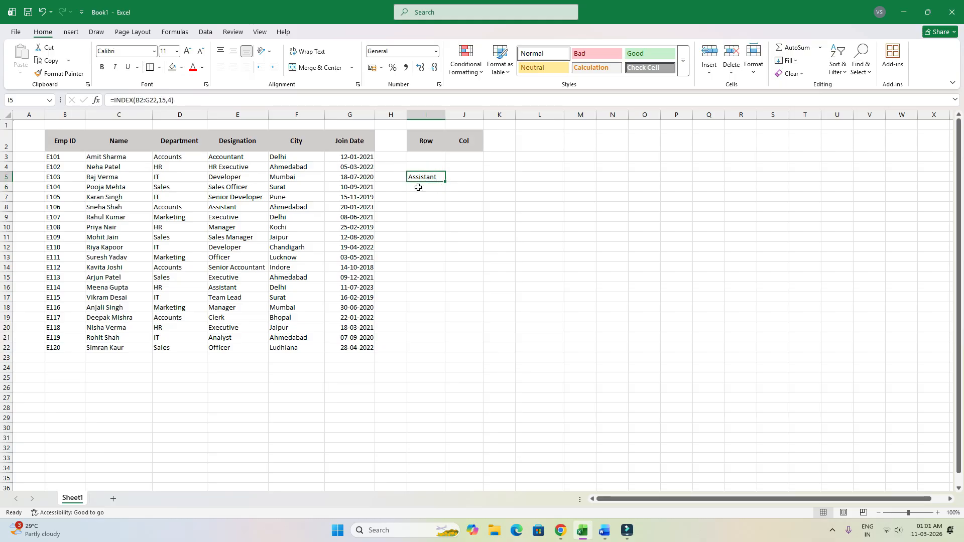
click(68, 298)
drag(68, 298, 221, 297)
click(196, 147)
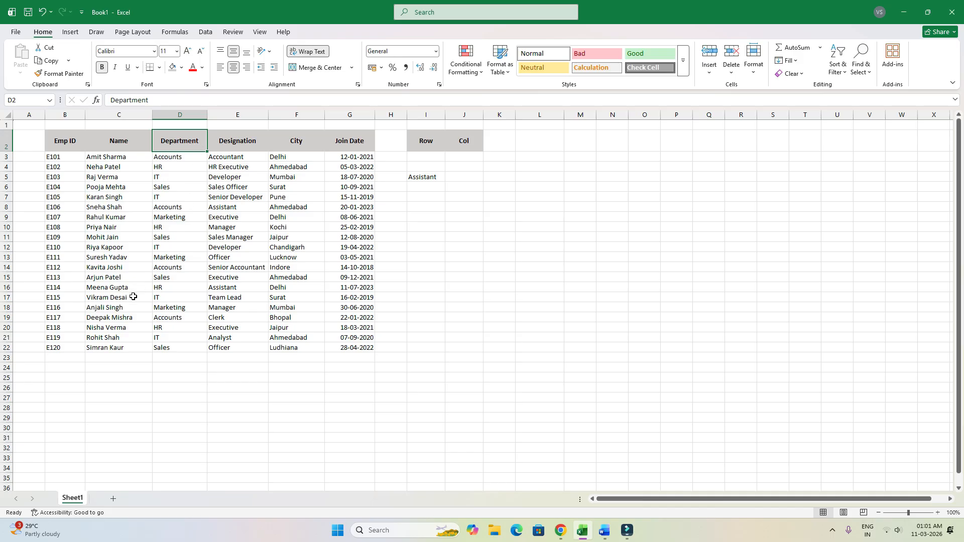
drag(226, 301, 227, 288)
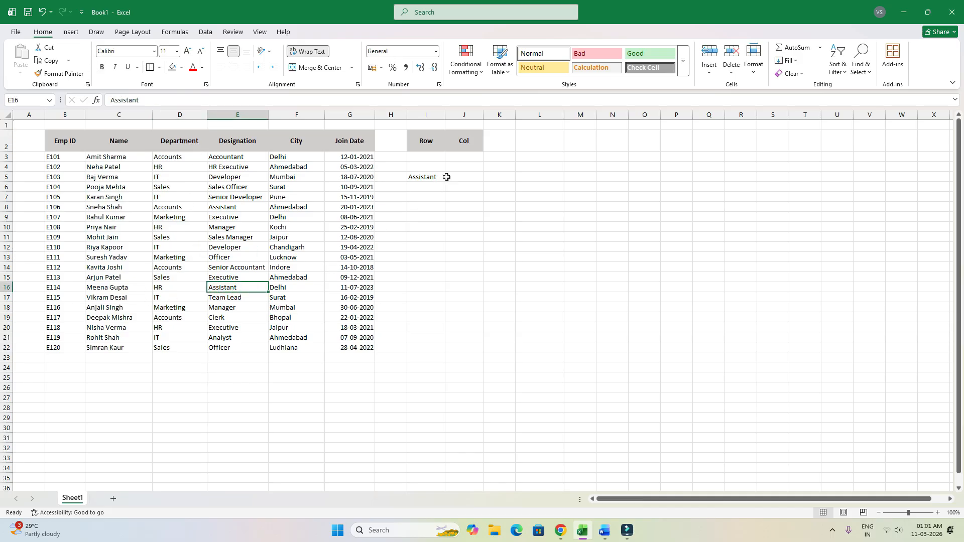
Change the column number in the I5 formula to 5, making it =INDEX(B2:G22,15,5).
click(426, 178)
double_click(425, 177)
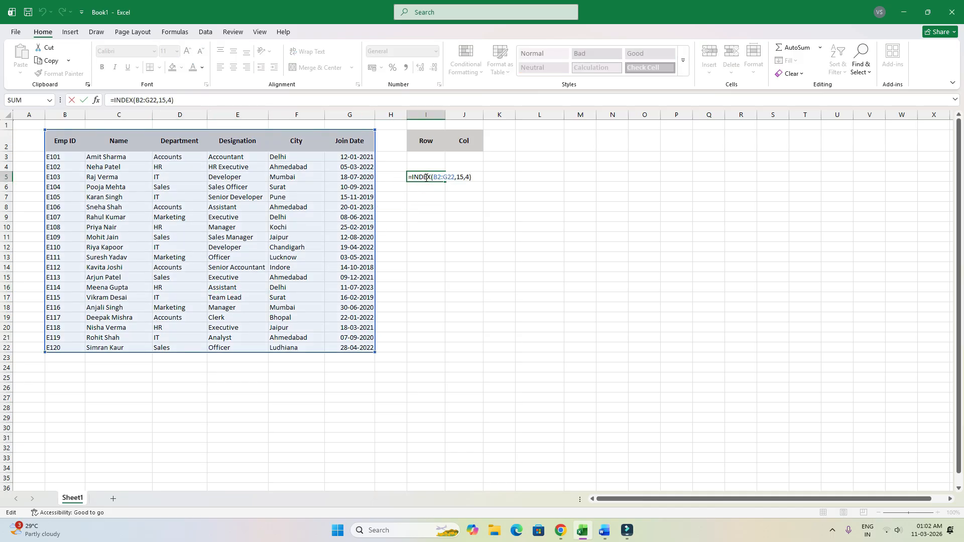
key(BackSpace)
text(5)
key(Return)
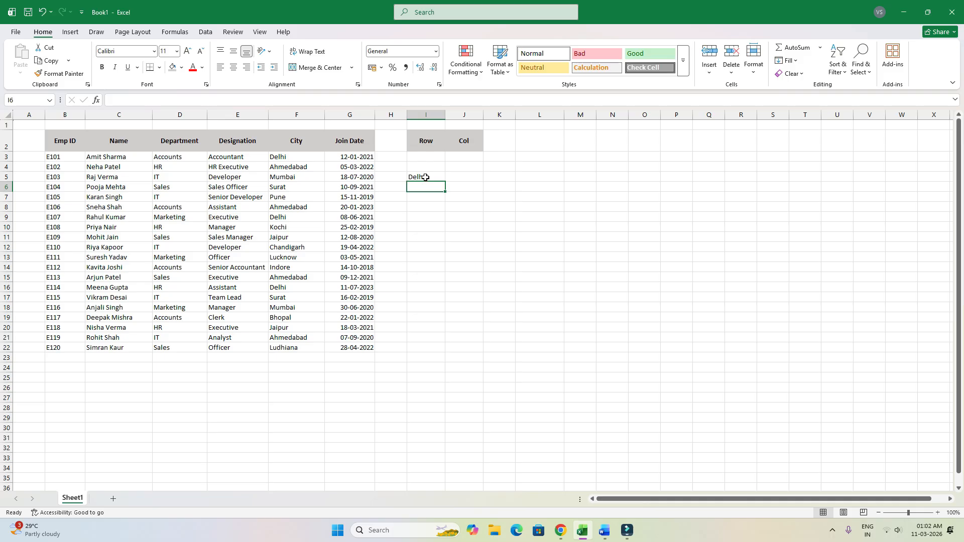
click(425, 177)
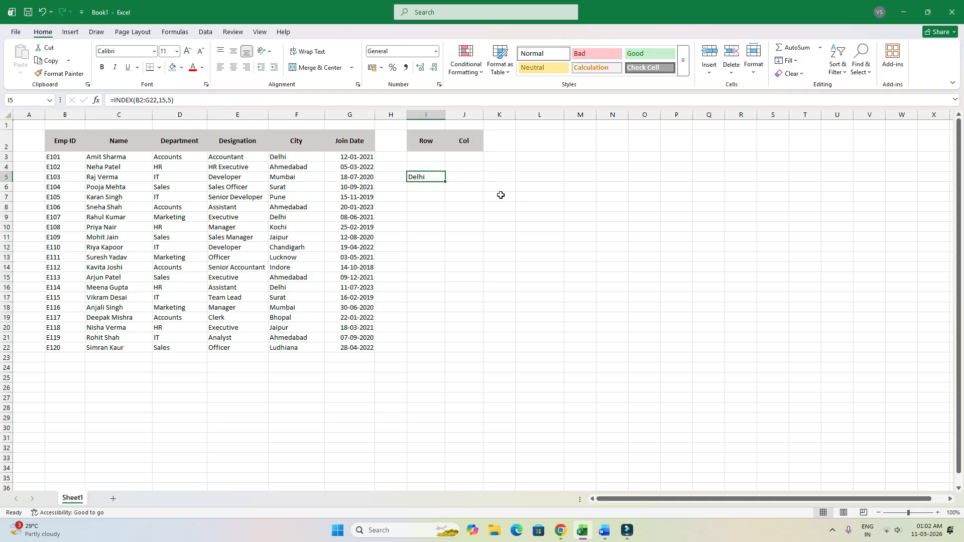
click(395, 198)
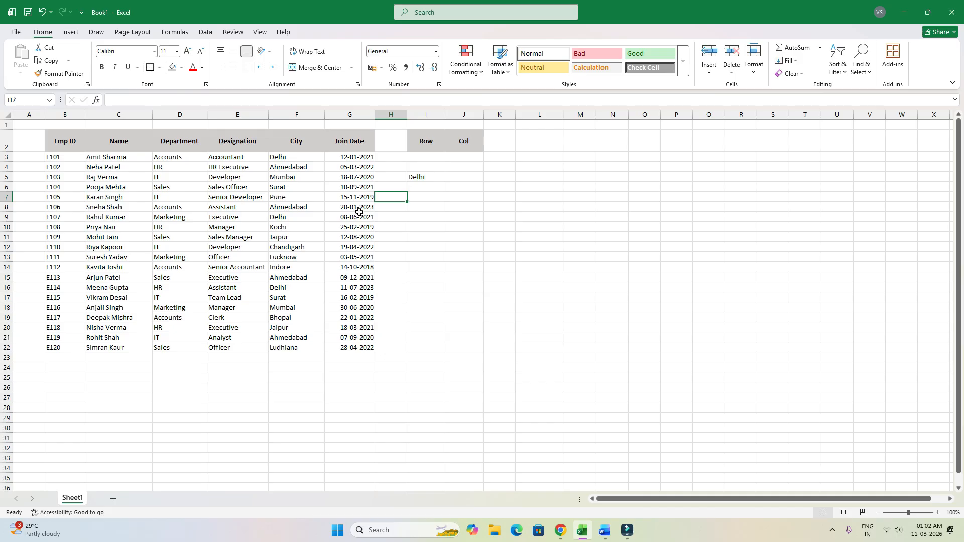
click(528, 207)
click(539, 197)
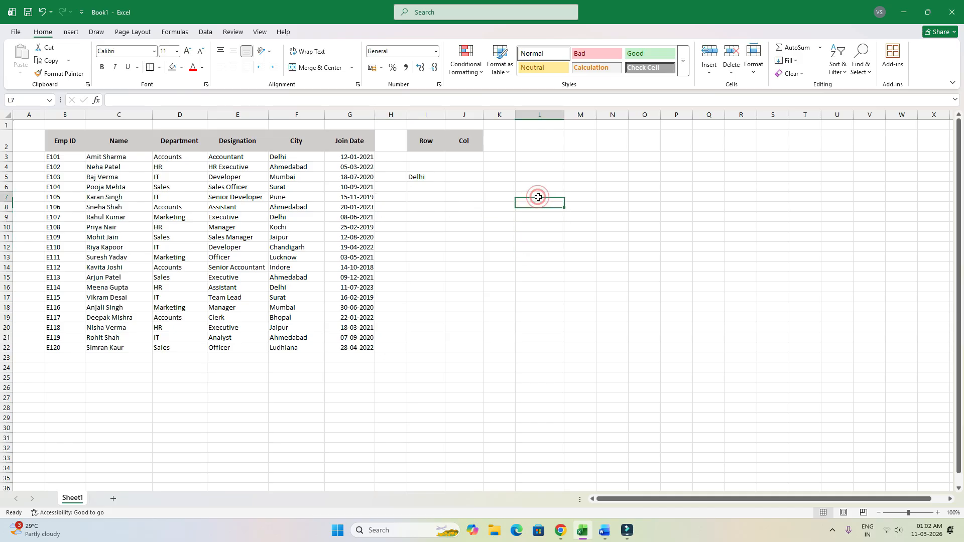
text(=matcxh)
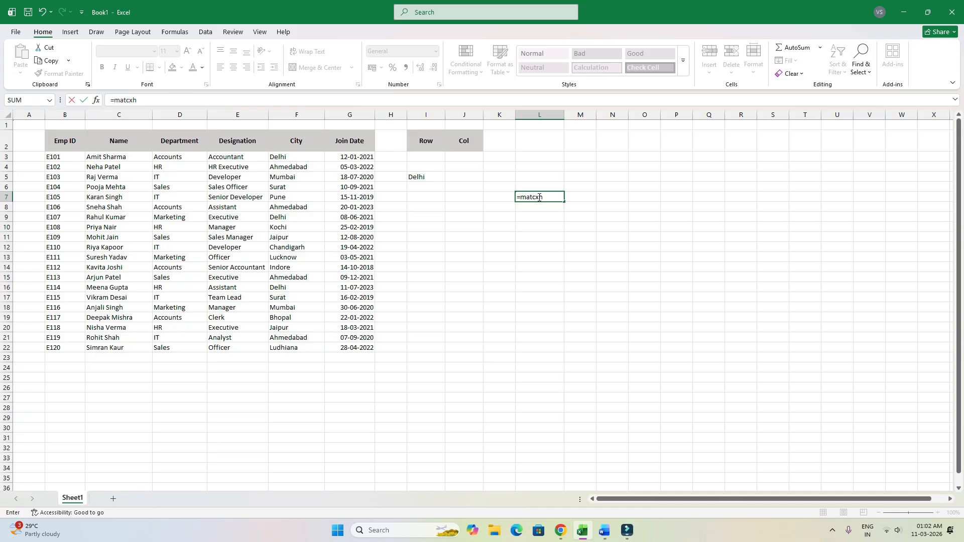
key(Escape)
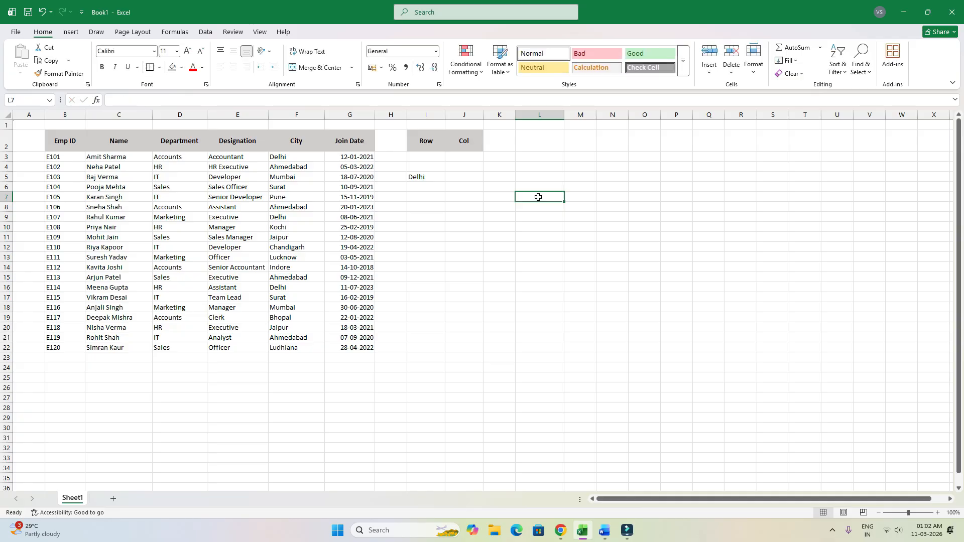
text(=math)
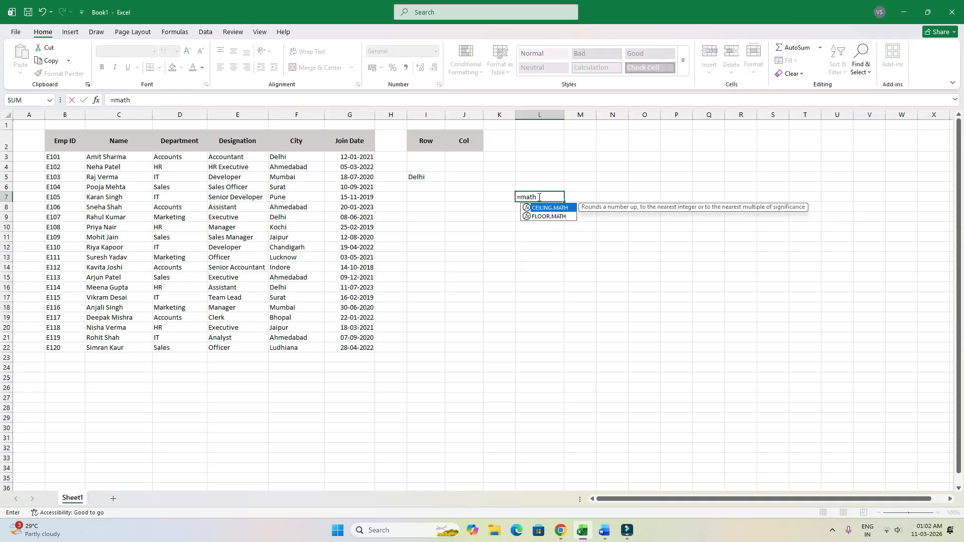
key(BackSpace)
text(ch)
key(Tab)
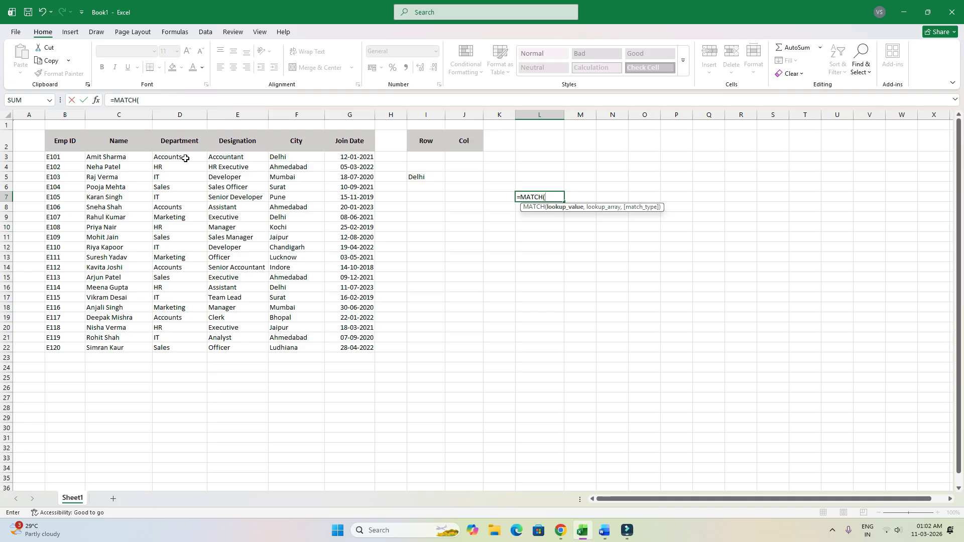
key(Escape)
Enter =INDEX(B3:G22,10) in L5, using the table data without headers and row number 10.
click(550, 176)
text(=)
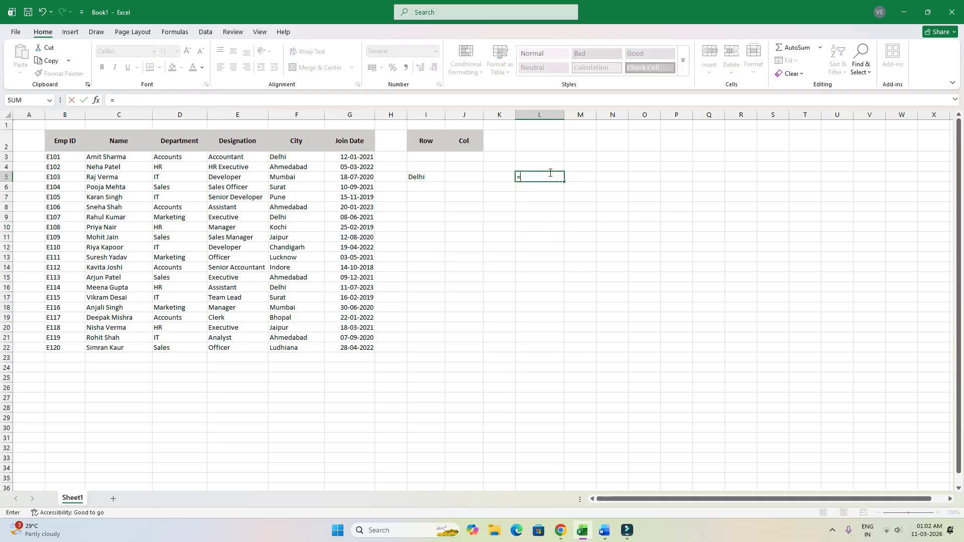
text(index)
key(Tab)
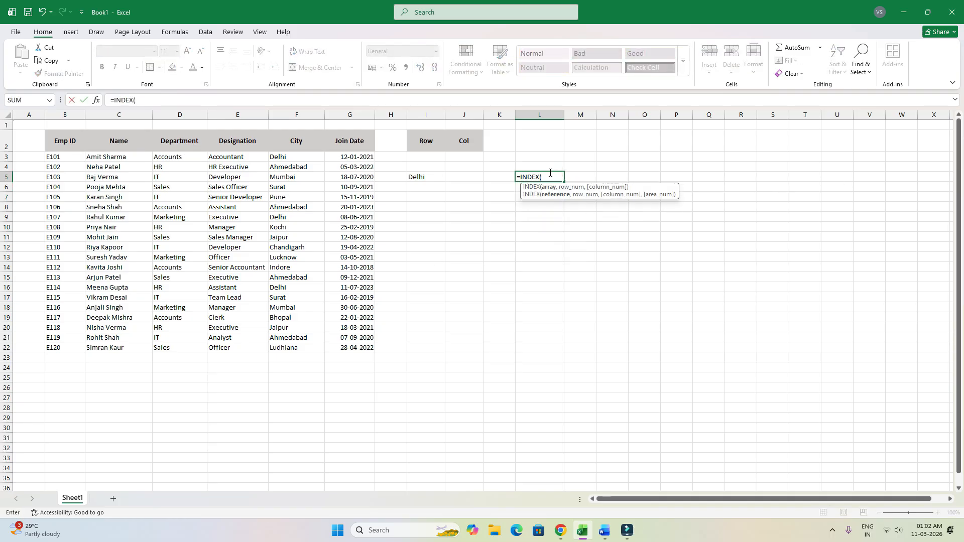
drag(66, 157, 360, 348)
text(,10)
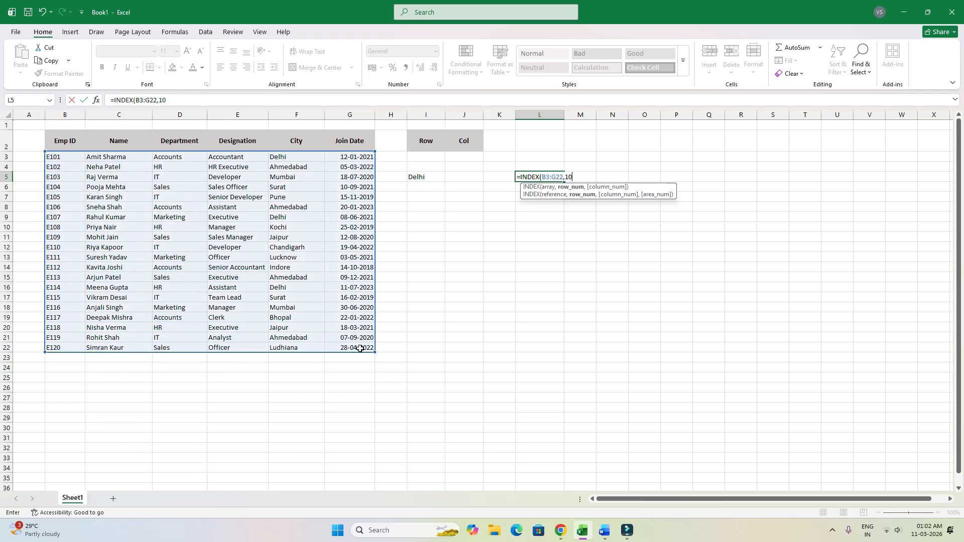
key(Return)
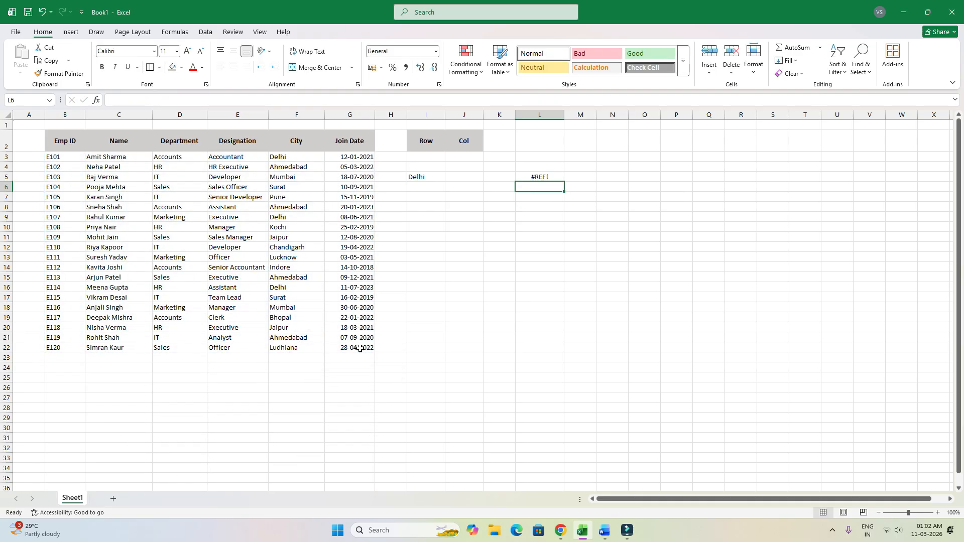
Add an empty column argument to the L5 INDEX formula to return the entire tenth row, and clear L5.
double_click(547, 177)
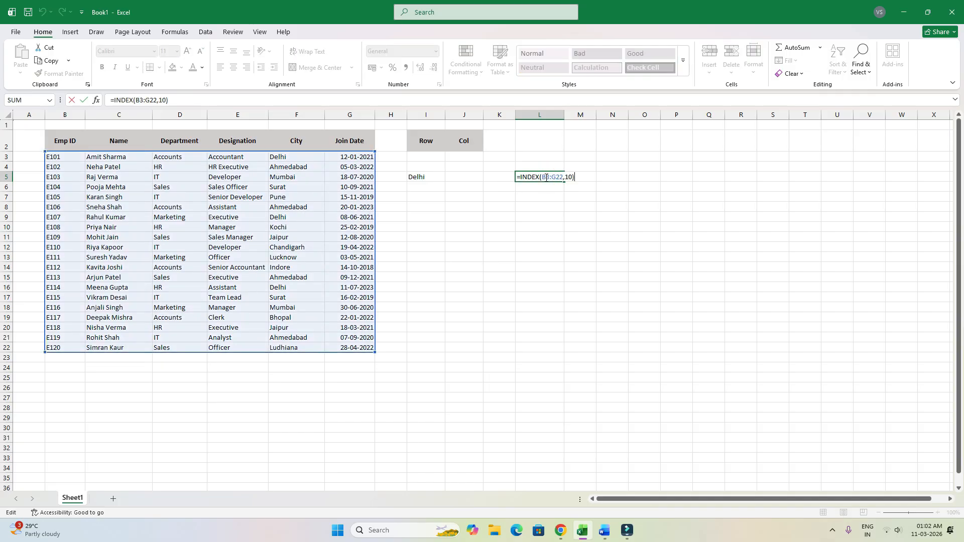
text(,)
key(Return)
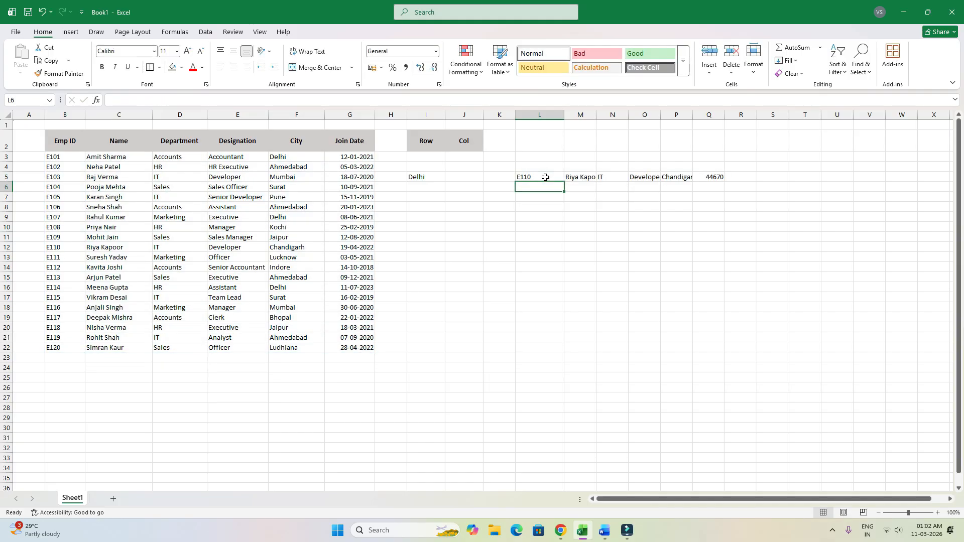
click(546, 177)
key(Delete)
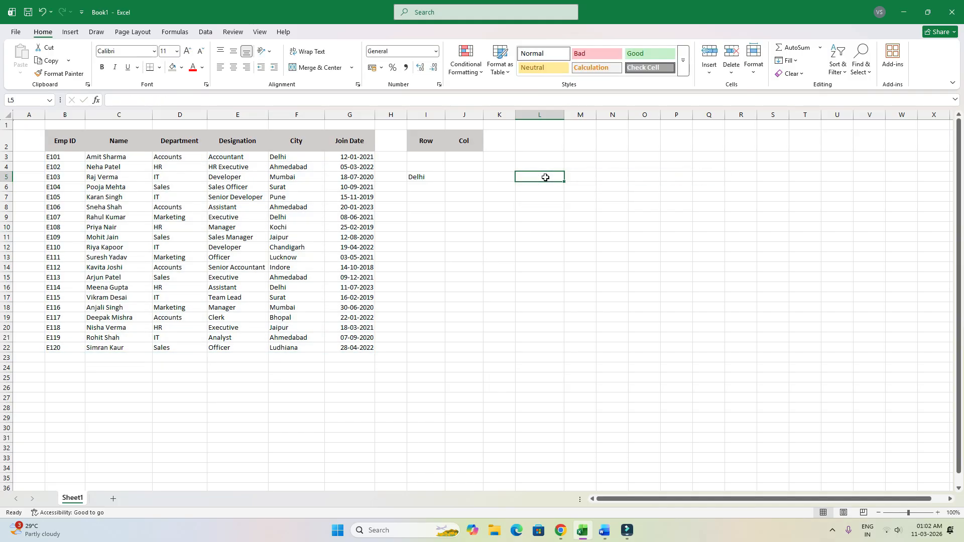
text(110)
key(Return)
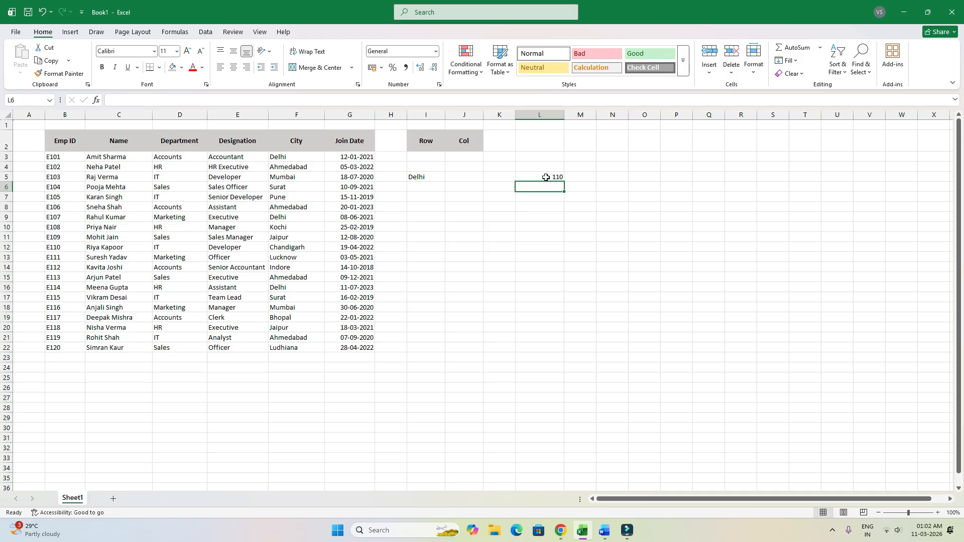
click(545, 177)
key(Delete)
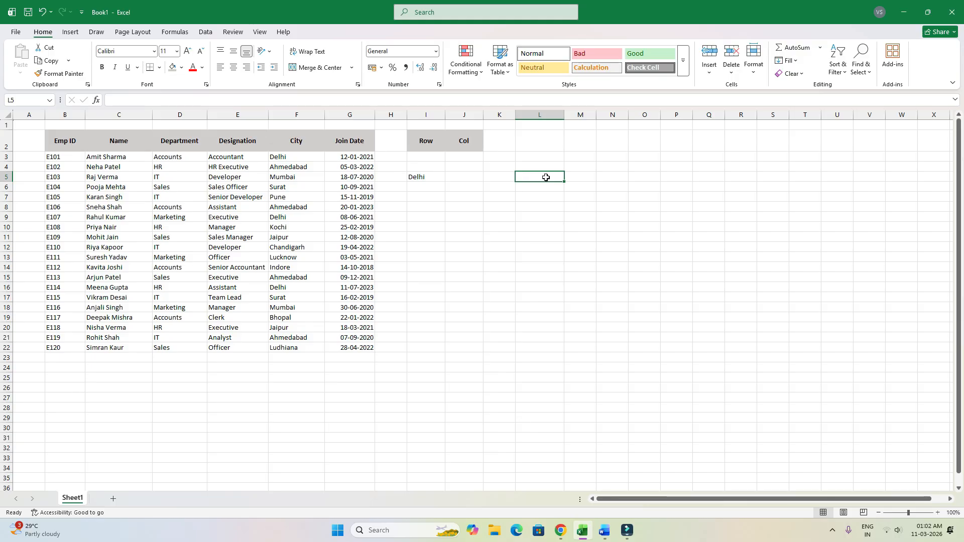
key(Down)
key(Down)
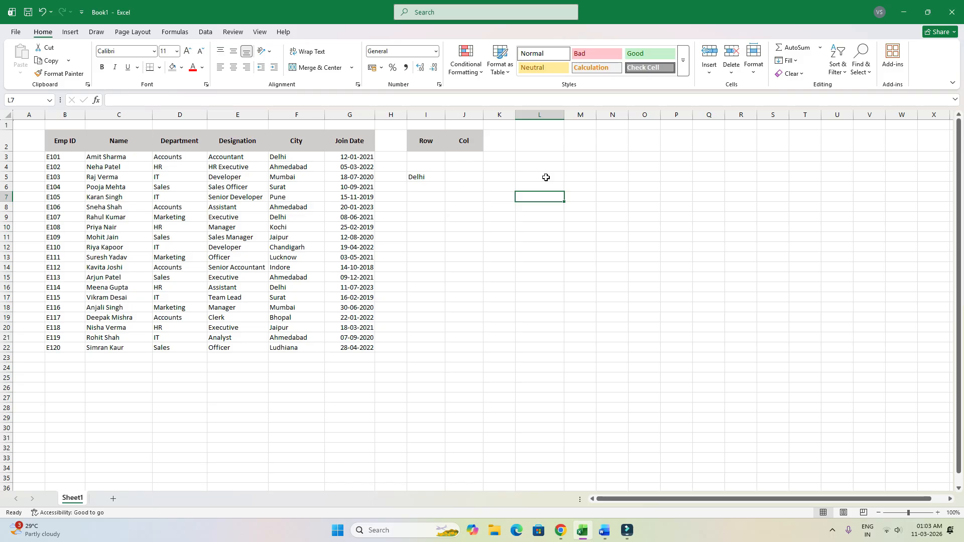
text(=match)
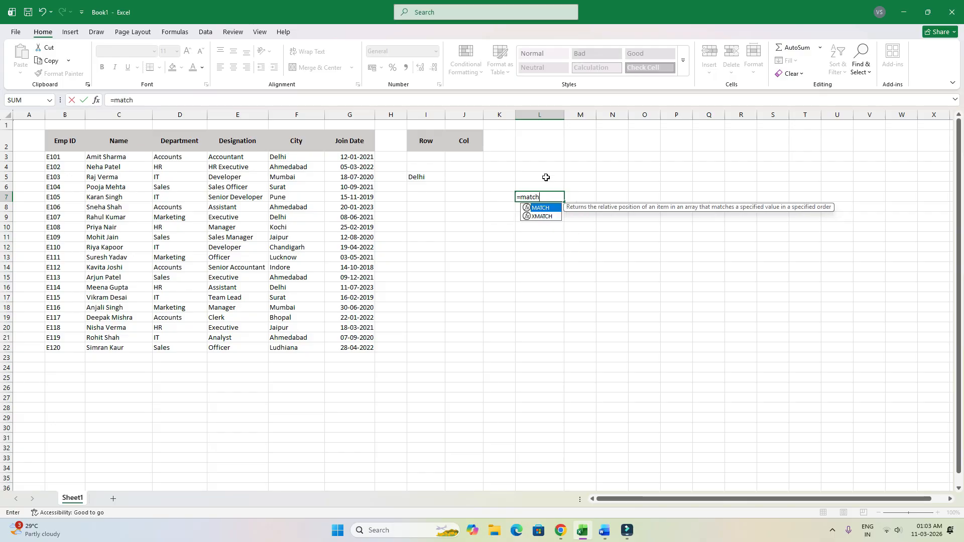
key(Tab)
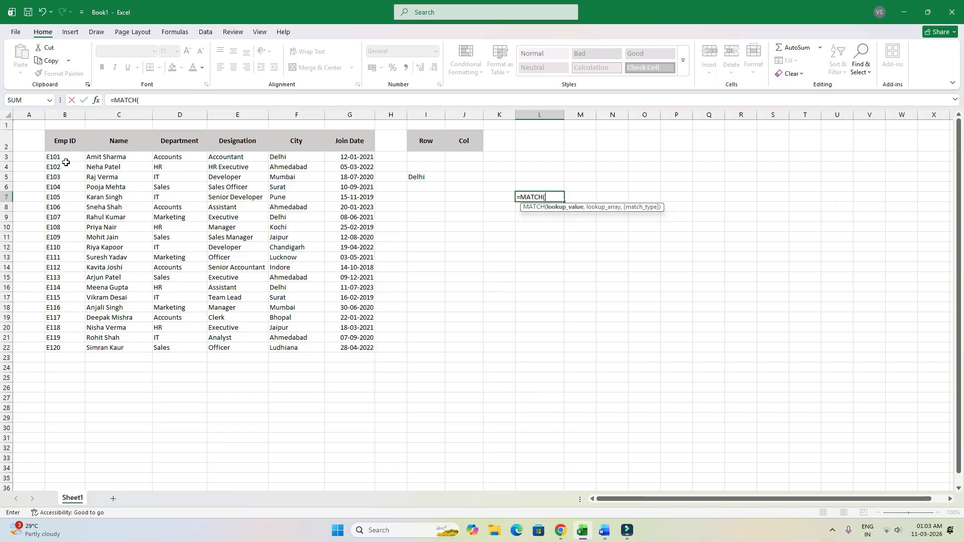
key(Escape)
Fill the empty lookup cell L6 with an orange background color.
click(543, 187)
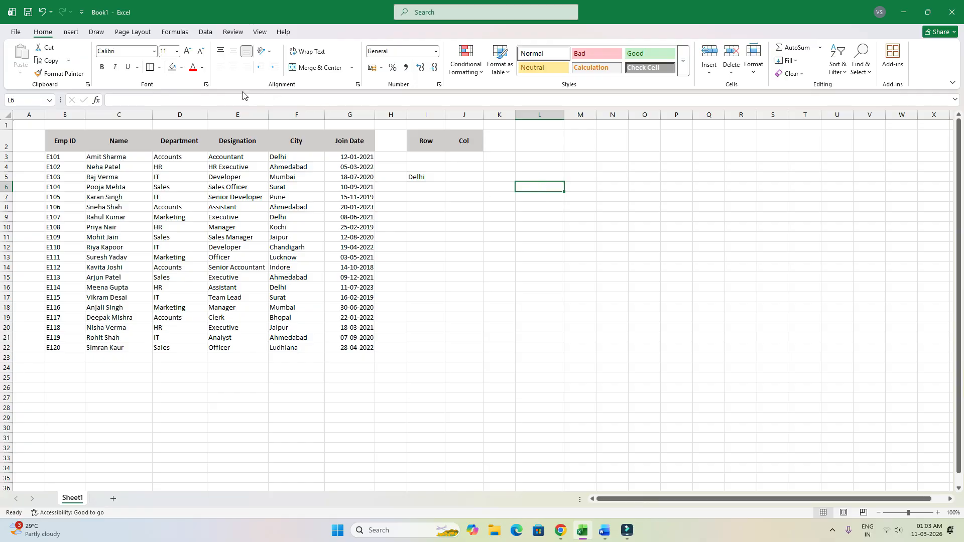
click(181, 67)
click(274, 119)
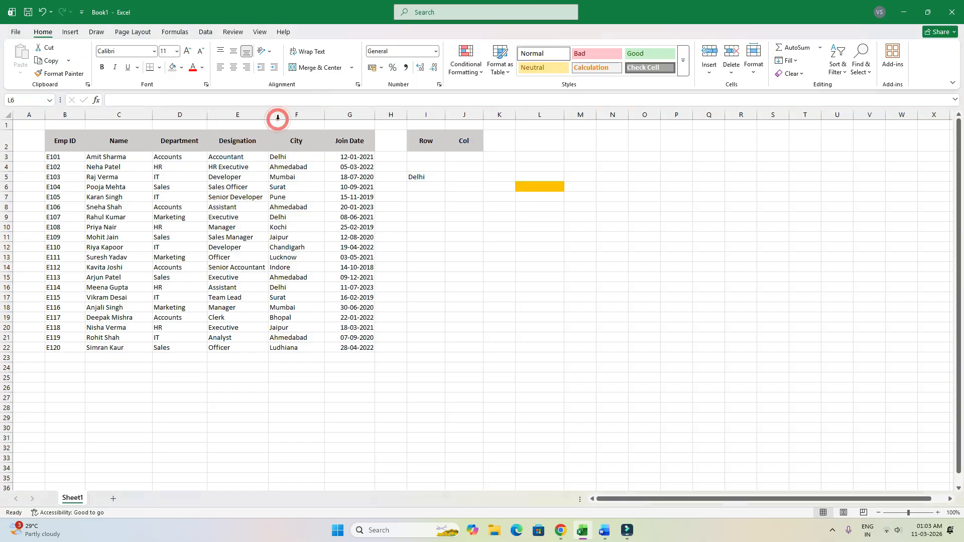
Enter =MATCH(L6,B3:B22) in L7 to find the position of L6's value in the Emp ID list.
click(552, 196)
text(=mat)
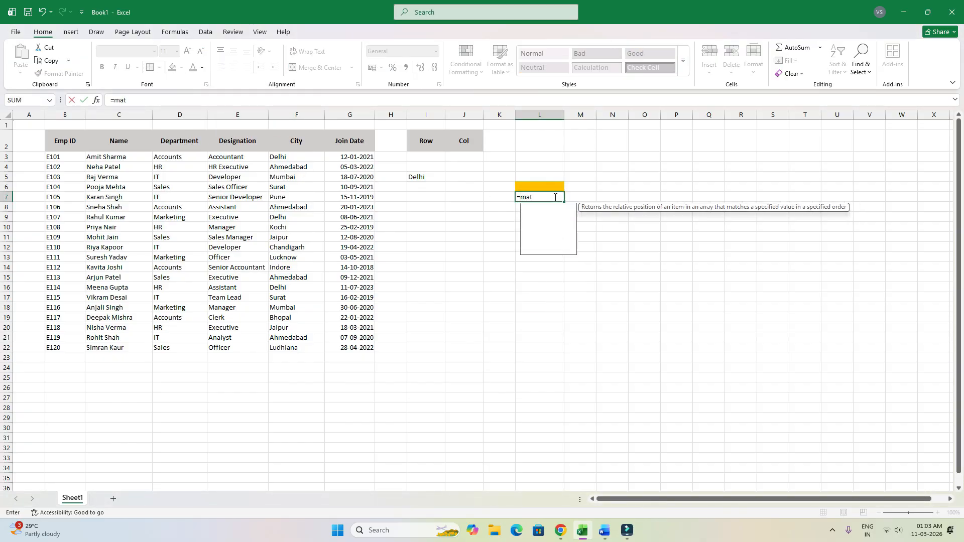
key(Tab)
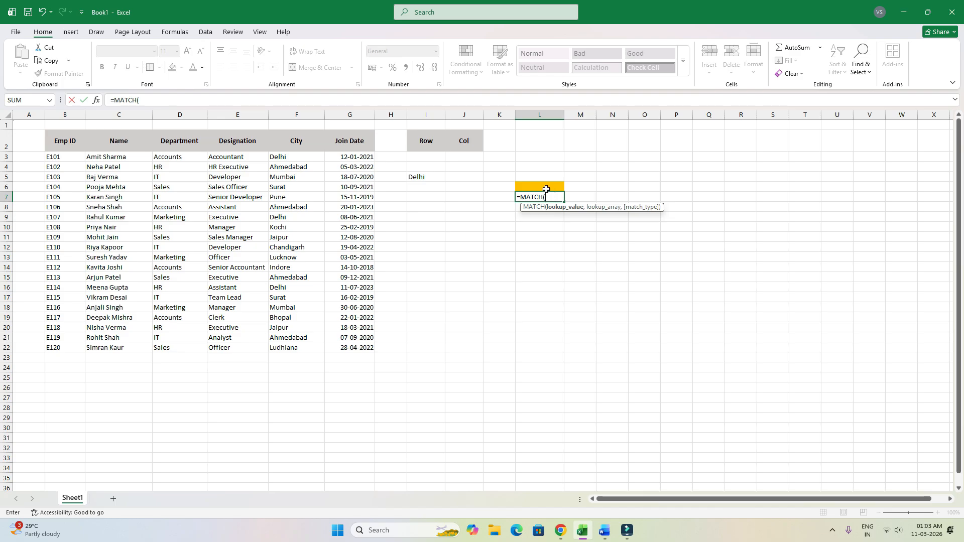
click(546, 186)
text(,)
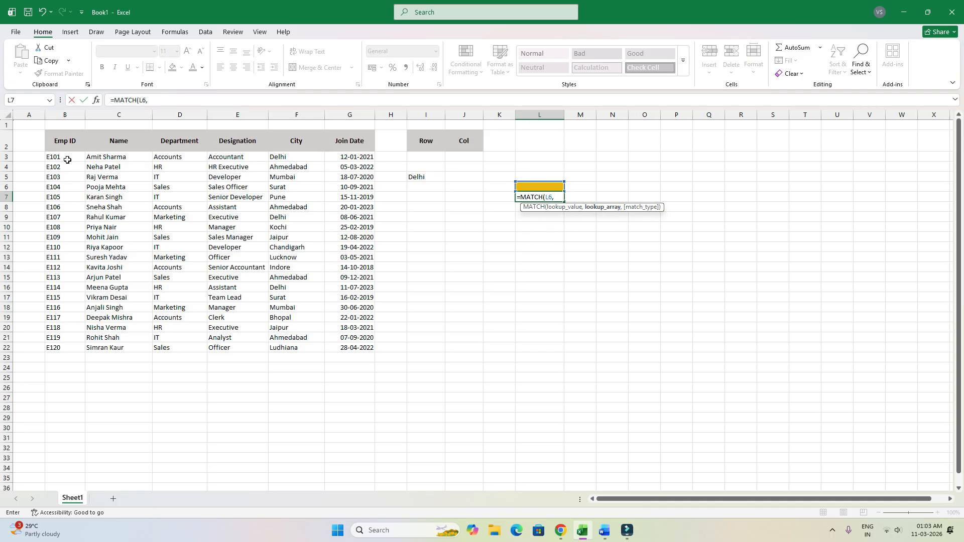
drag(67, 160, 67, 347)
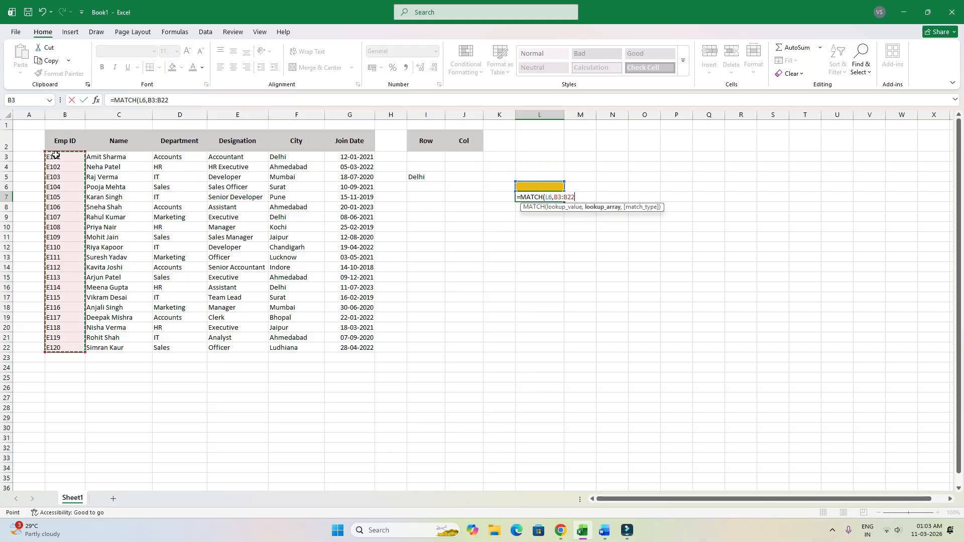
drag(56, 156, 55, 346)
key(Return)
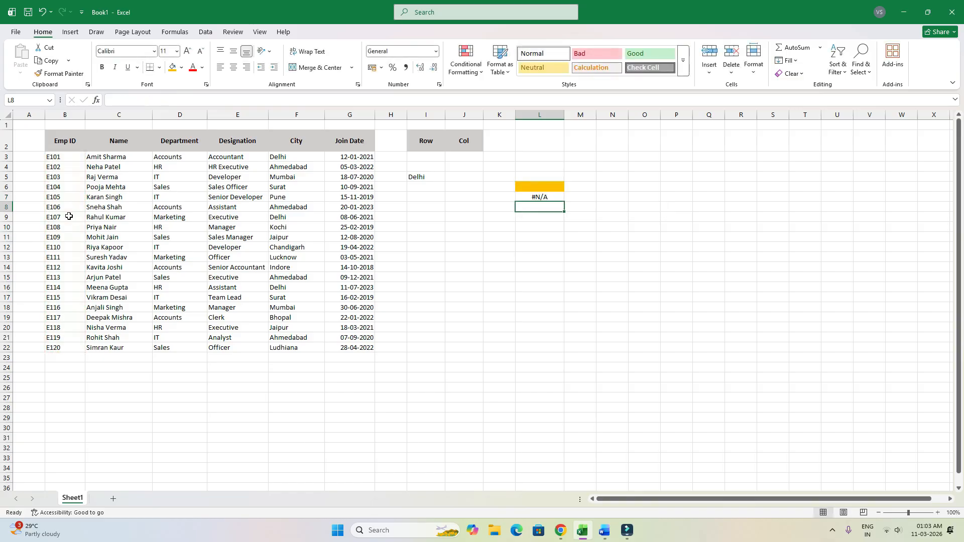
Copy the employee ID from B8 into L6 and check L7's match position against the Emp ID column.
click(73, 210)
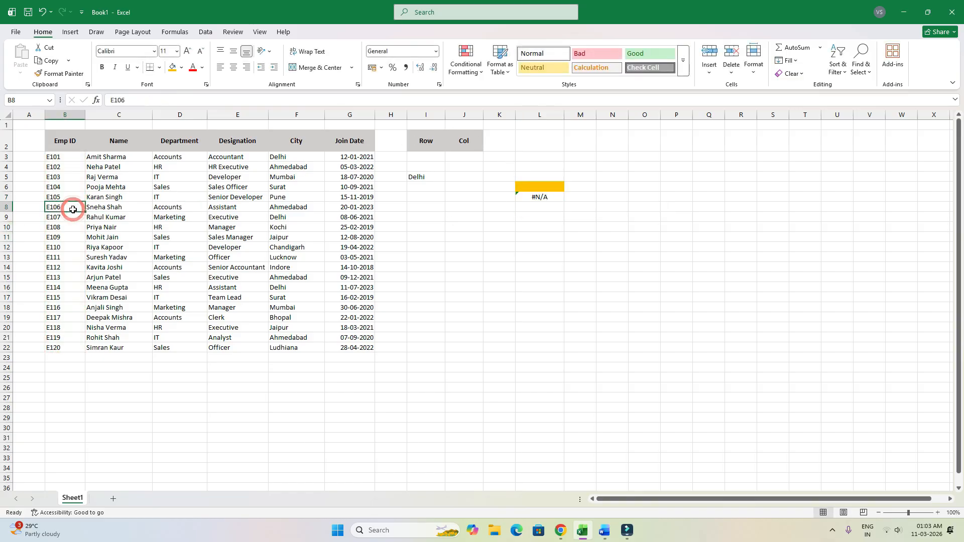
key(ctrl+c)
click(538, 185)
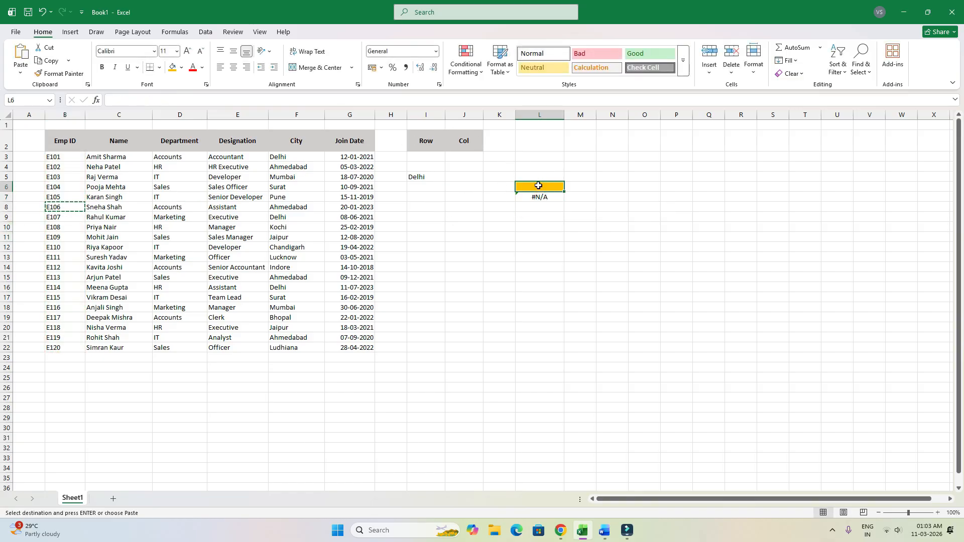
key(Return)
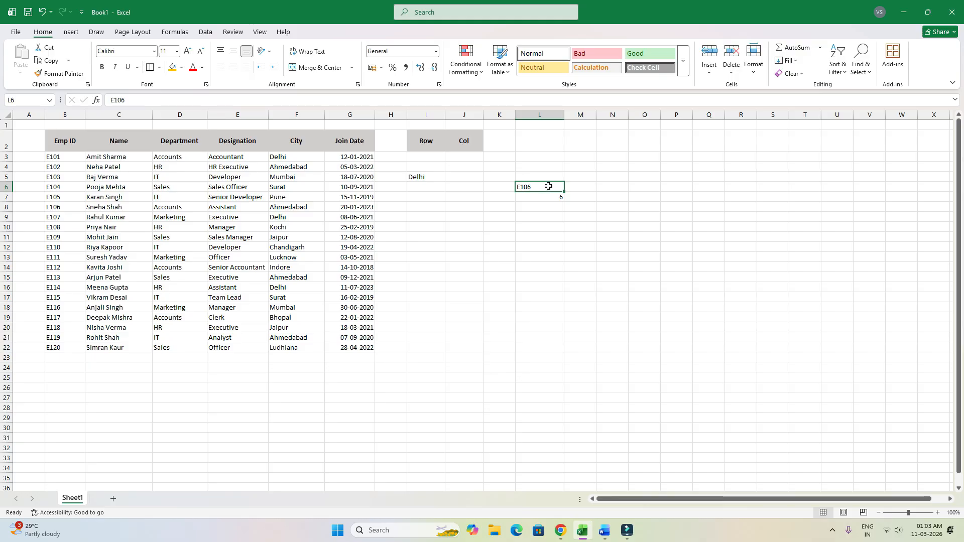
click(546, 198)
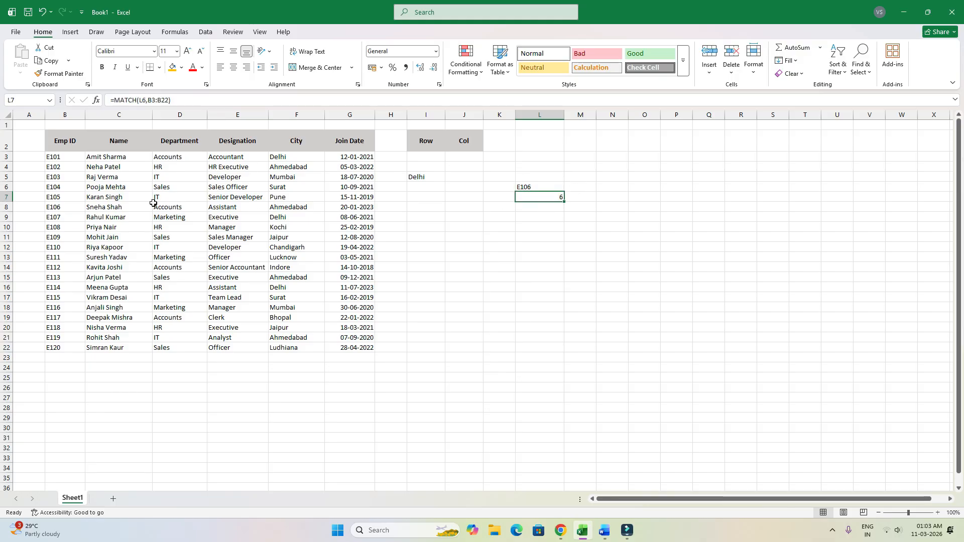
drag(60, 157, 62, 208)
click(63, 209)
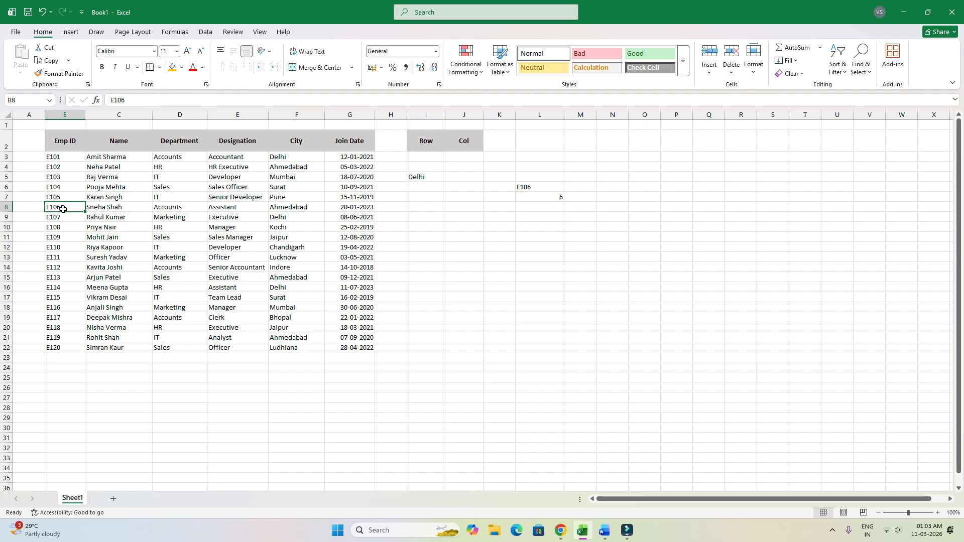
Change the lookup value in L6 to the employee ID listed in B12.
click(529, 187)
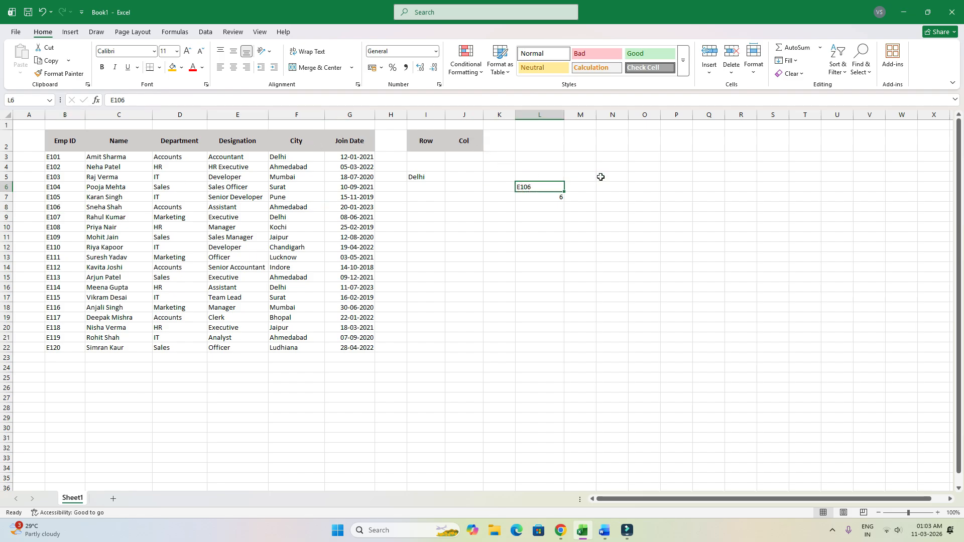
key(F2)
key(BackSpace)
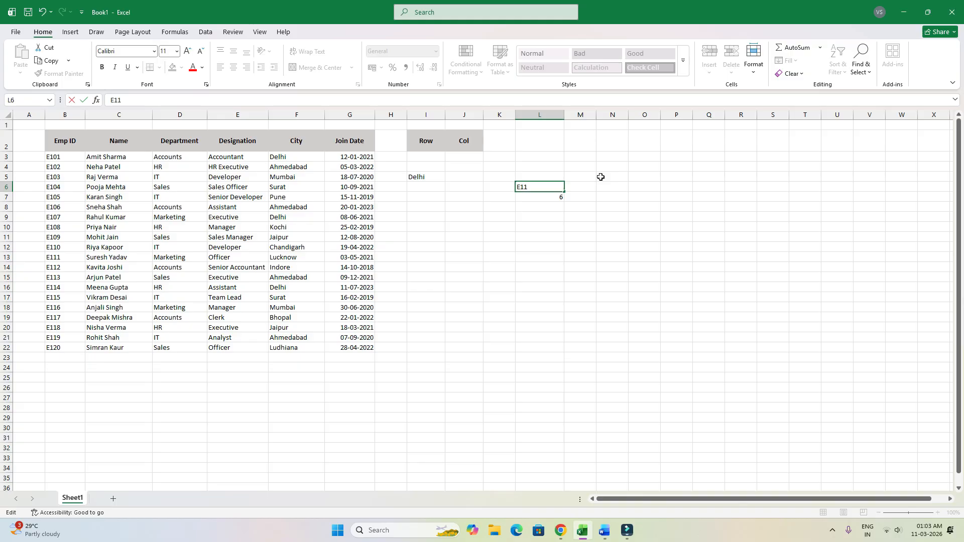
key(Return)
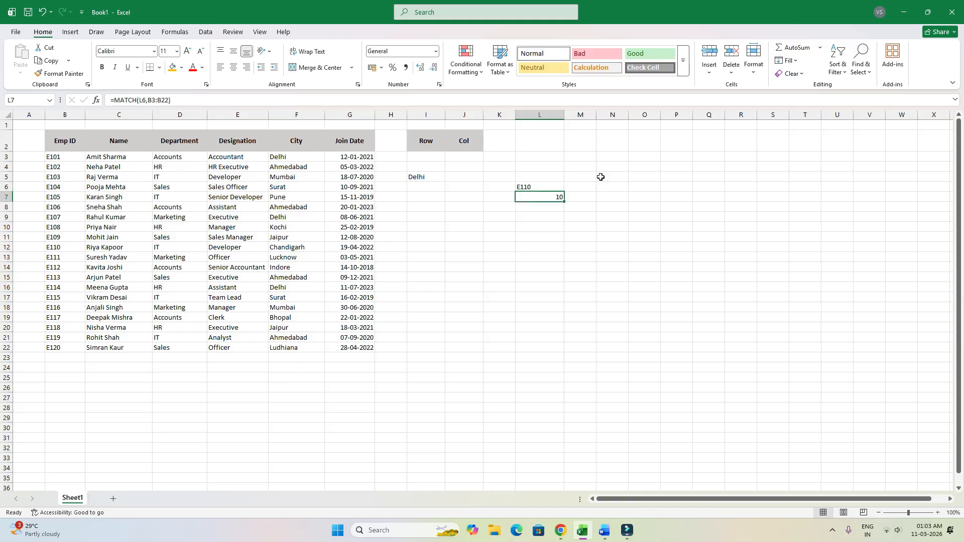
Enter =MATCH(N4,B2:G2,0) in N5 to find a header's column position with an exact match.
click(609, 176)
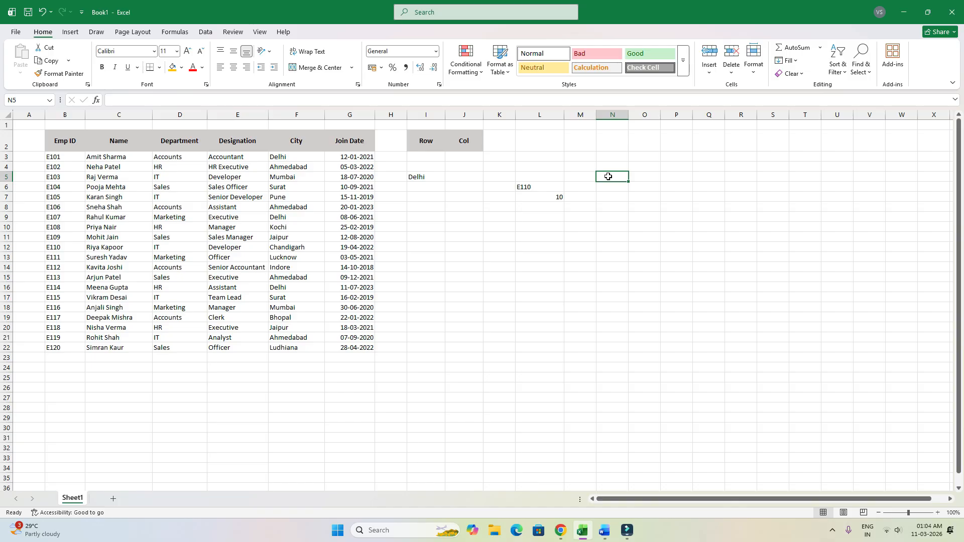
text(=matc)
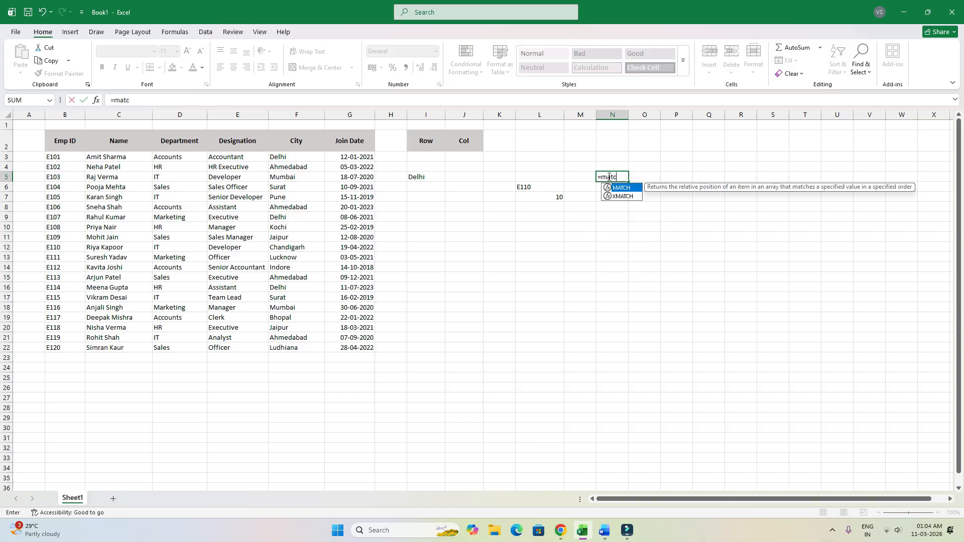
key(Tab)
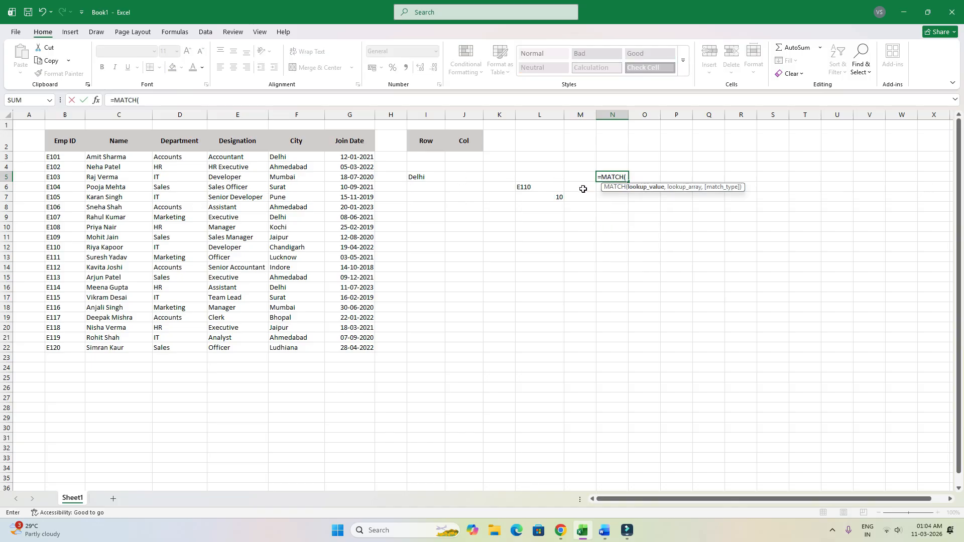
click(609, 166)
text(,)
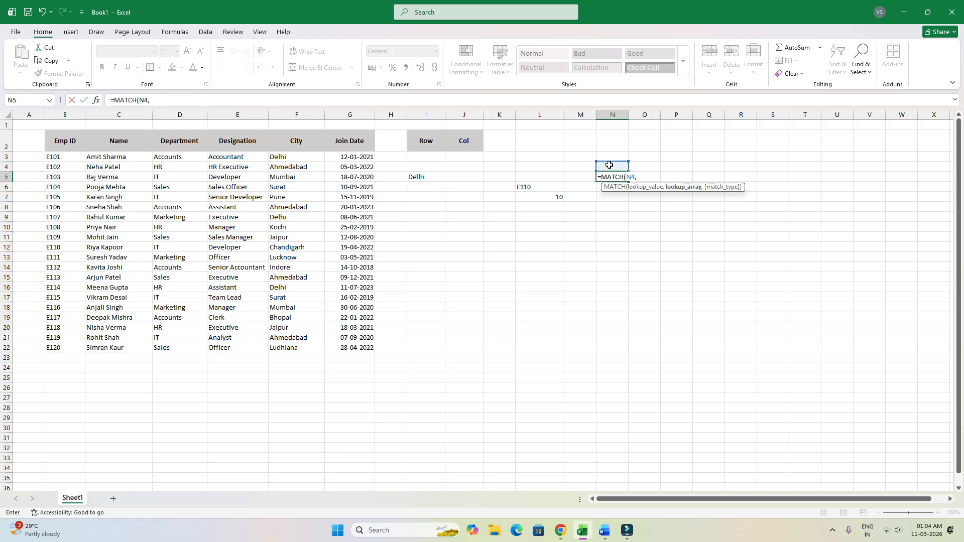
drag(70, 144, 373, 145)
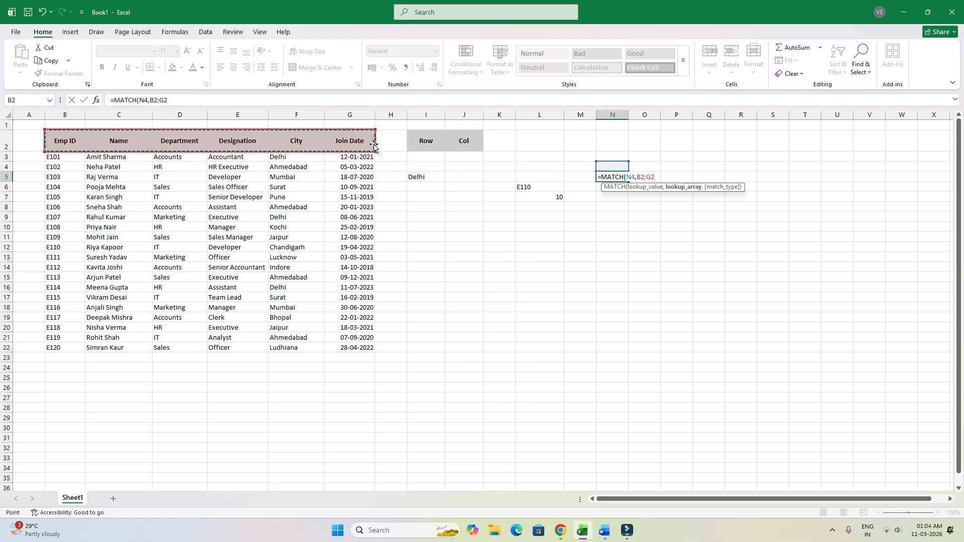
text(,)
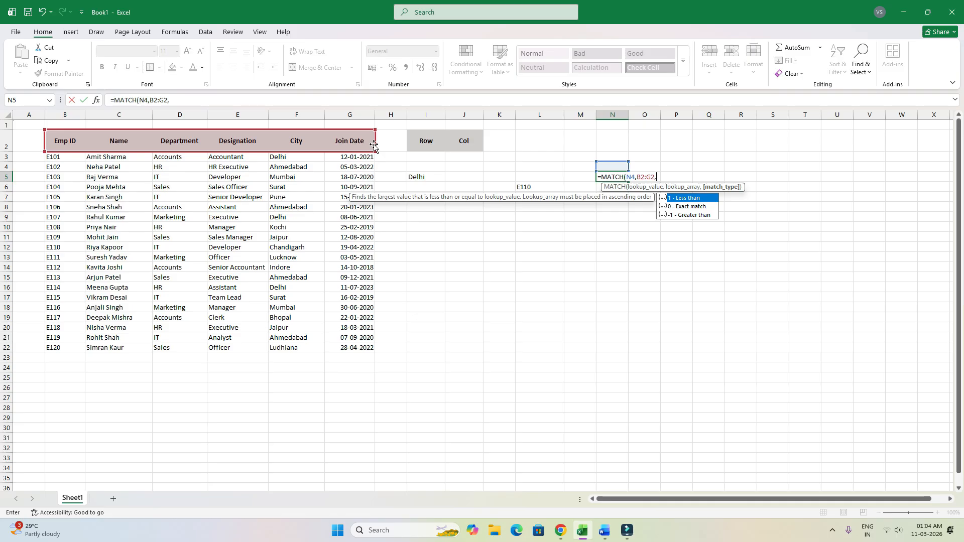
text(0)
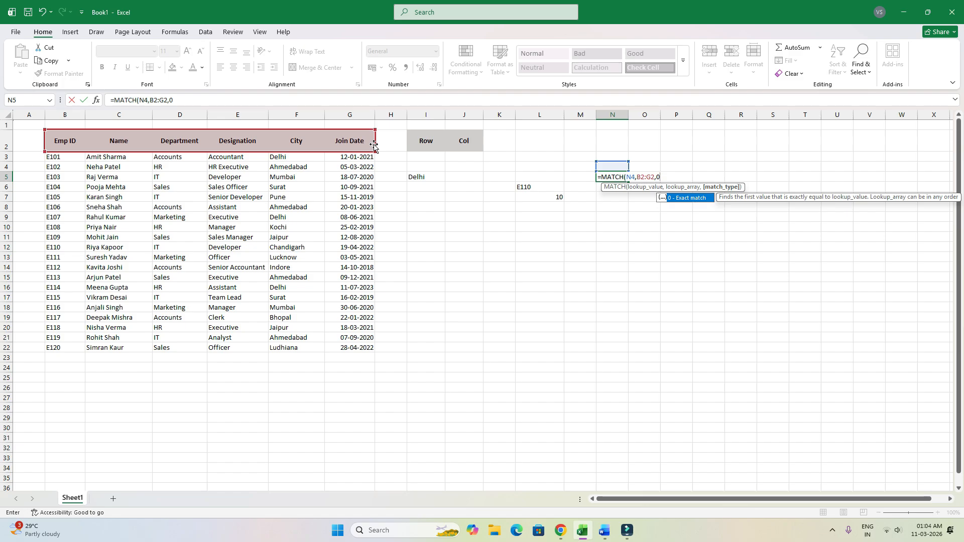
key(Return)
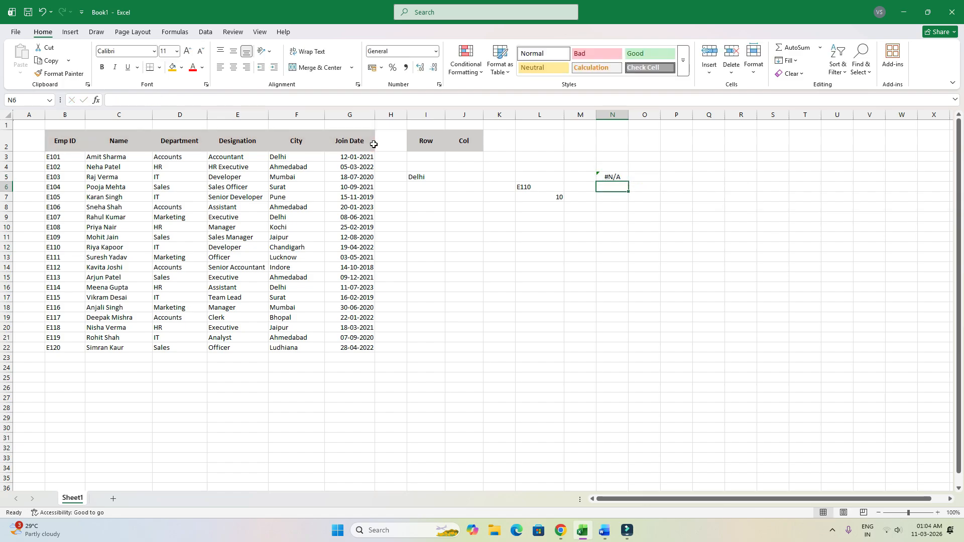
Copy the Designation header from E2 into N4 and check N5's match position against the header row.
click(233, 141)
key(ctrl+c)
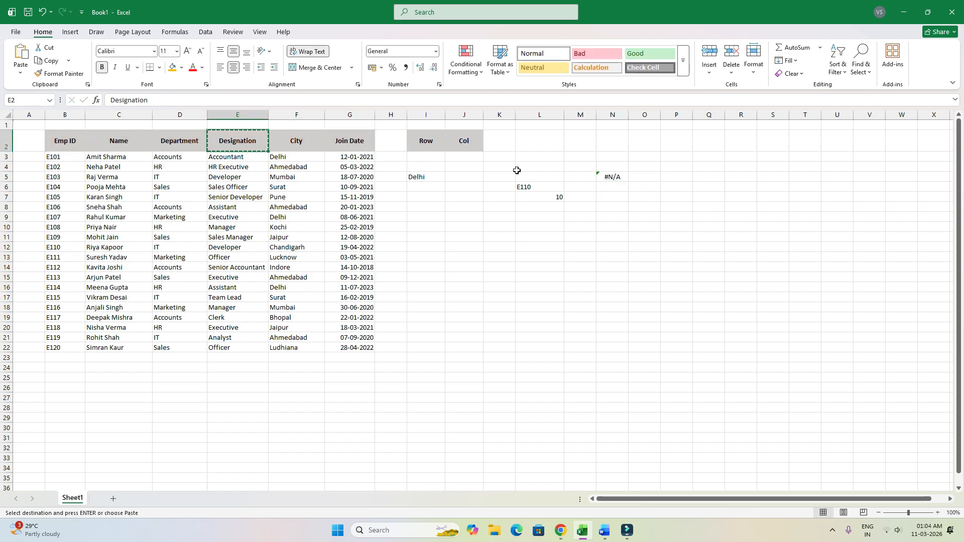
click(616, 167)
key(Return)
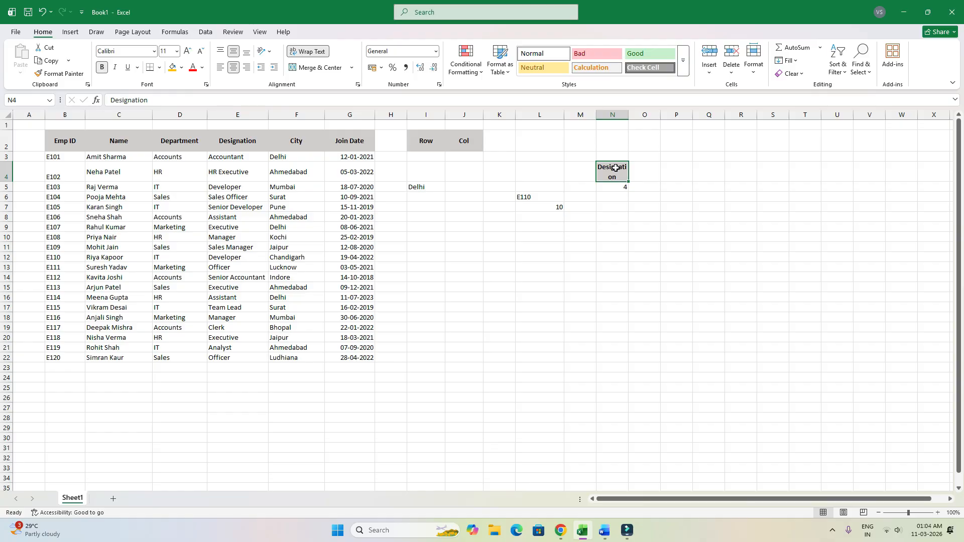
click(615, 194)
click(615, 186)
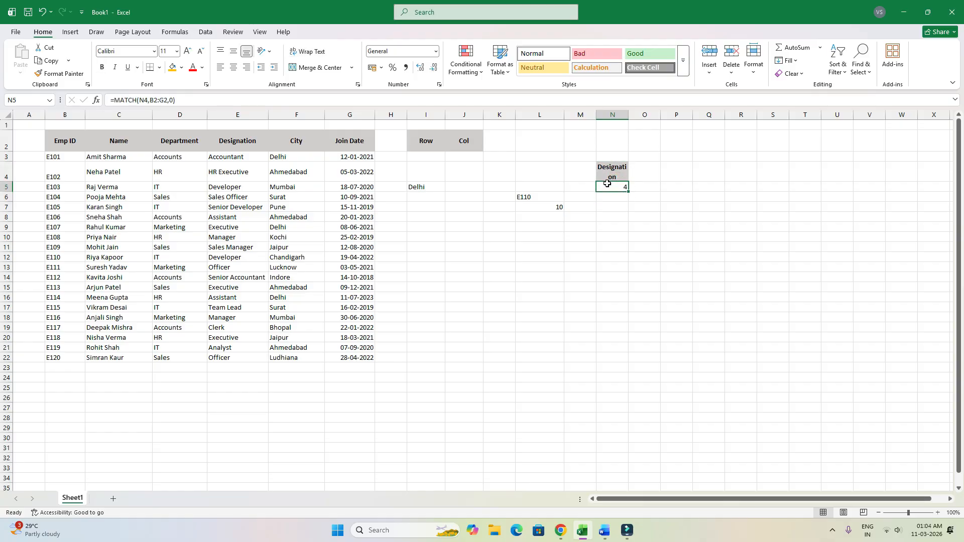
click(612, 169)
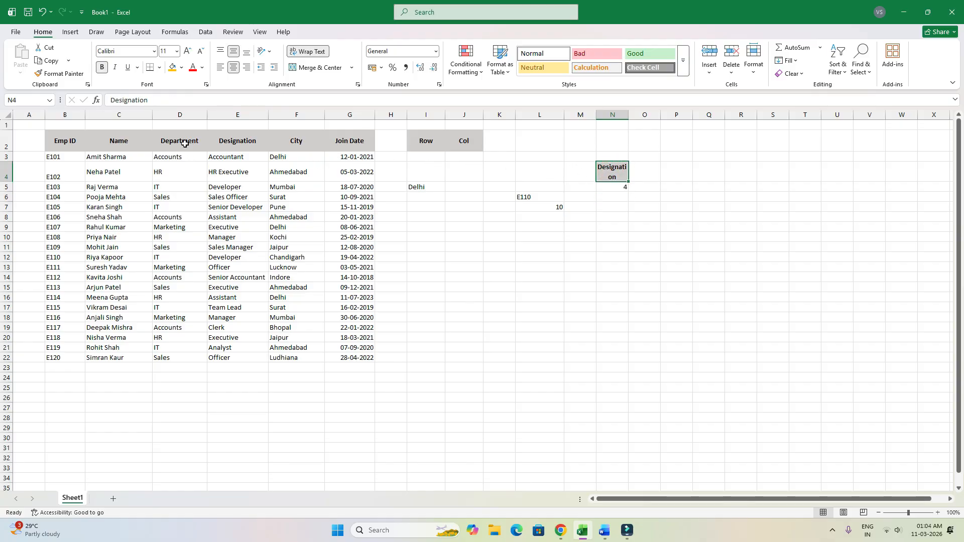
mouse_move(231, 142)
mouse_down()
mouse_move(243, 154)
mouse_move(237, 145)
mouse_up()
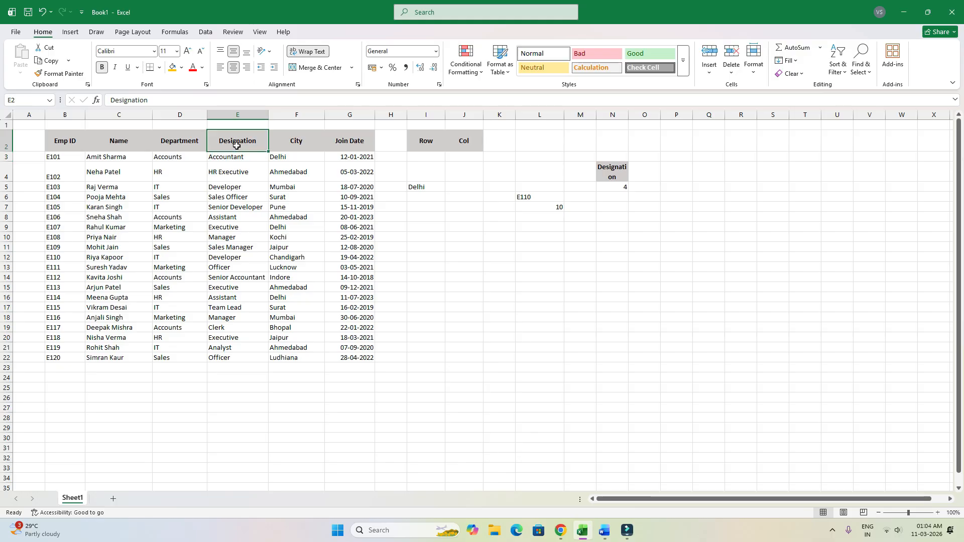
Change the match type in N5's MATCH formula to 1 (Less than) and check it against the lookup header in N4.
click(618, 185)
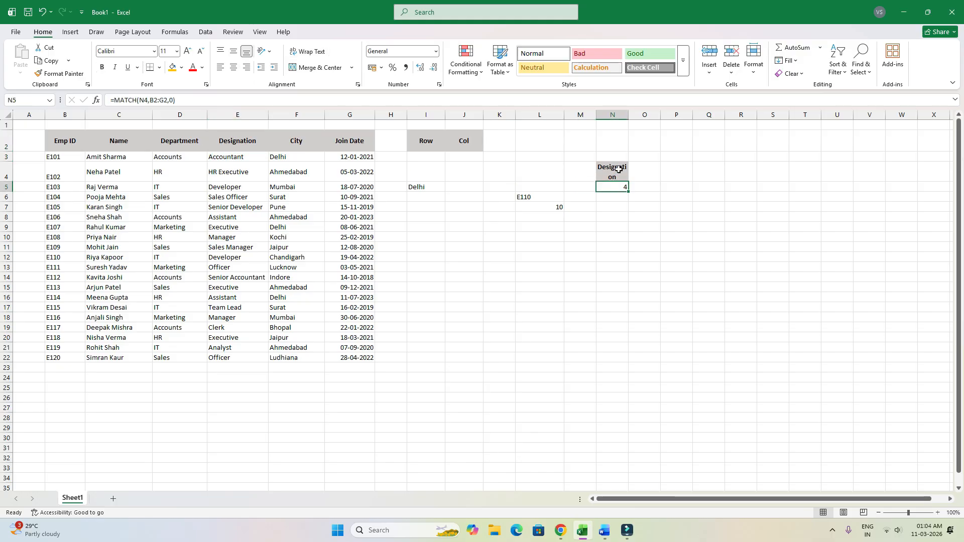
key(F2)
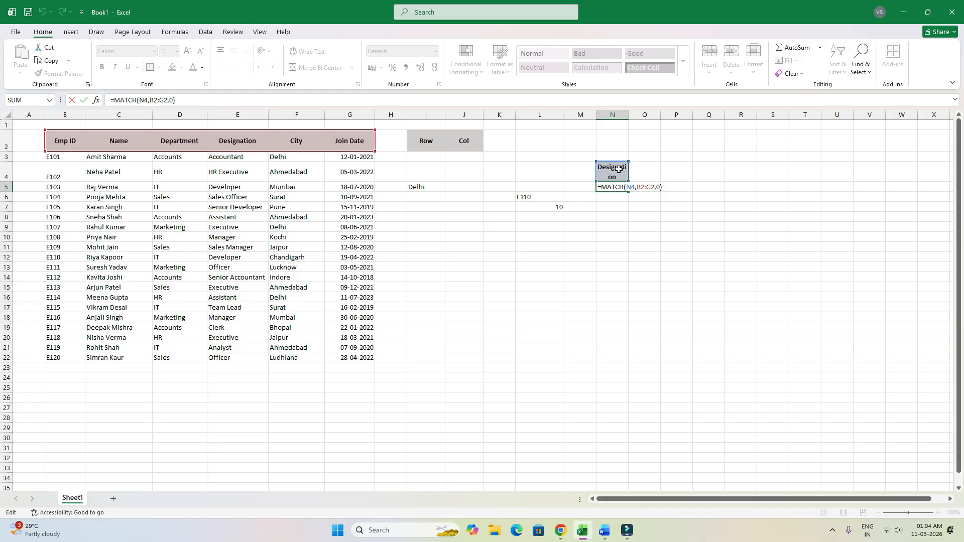
key(Left)
key(BackSpace)
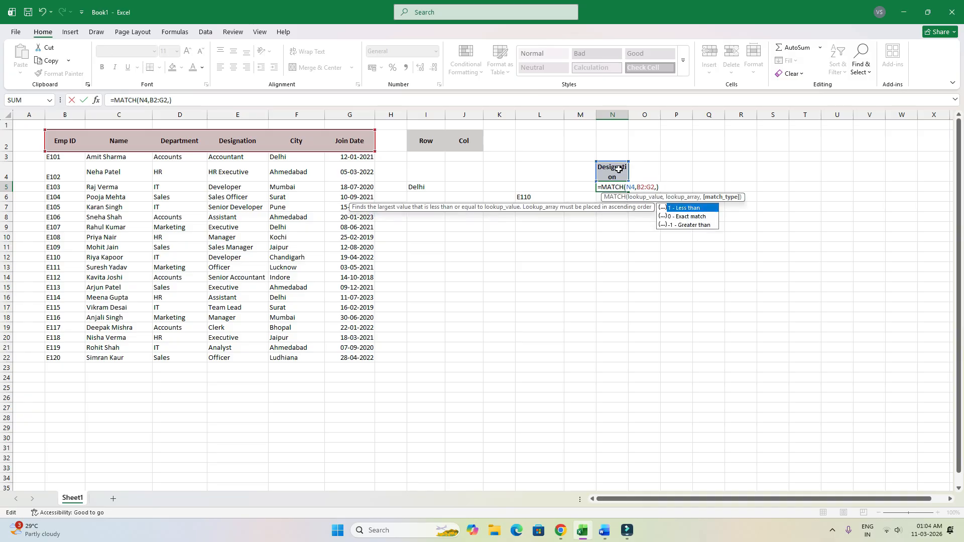
double_click(694, 212)
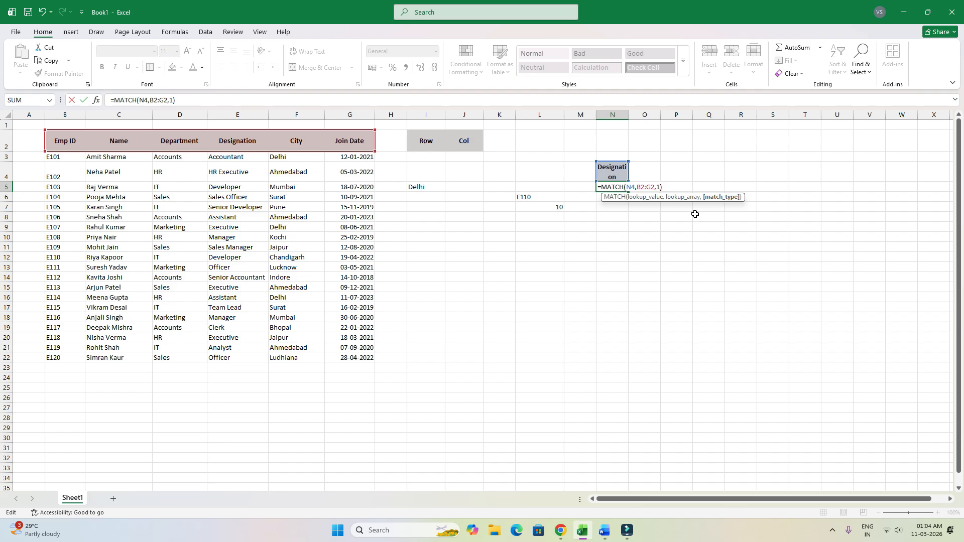
key(Return)
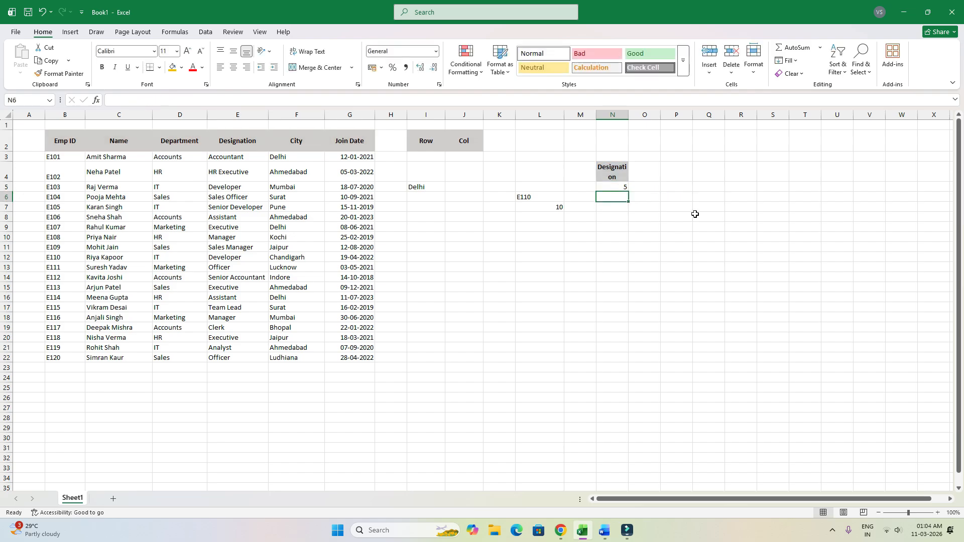
click(612, 174)
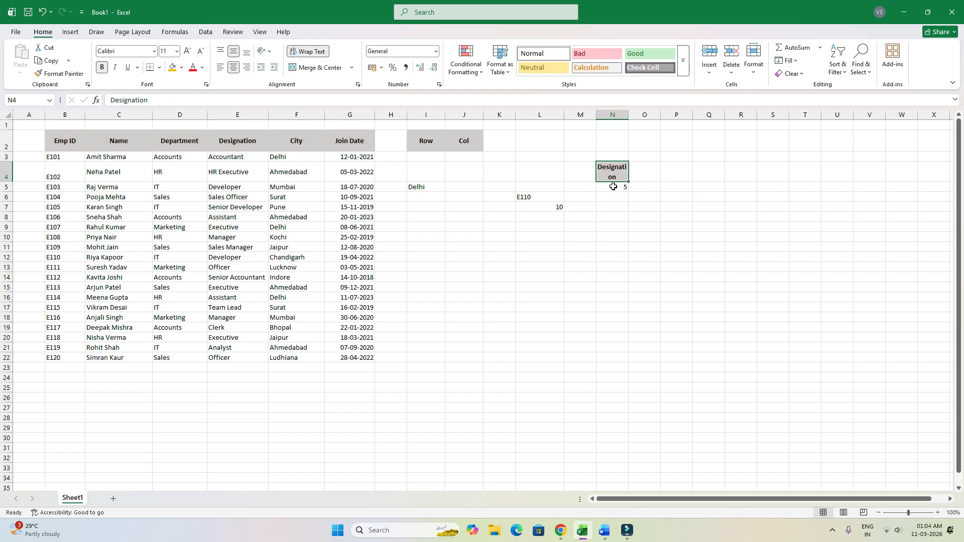
Review N5's MATCH formula and re-enter 1 as its match type.
click(613, 187)
double_click(613, 187)
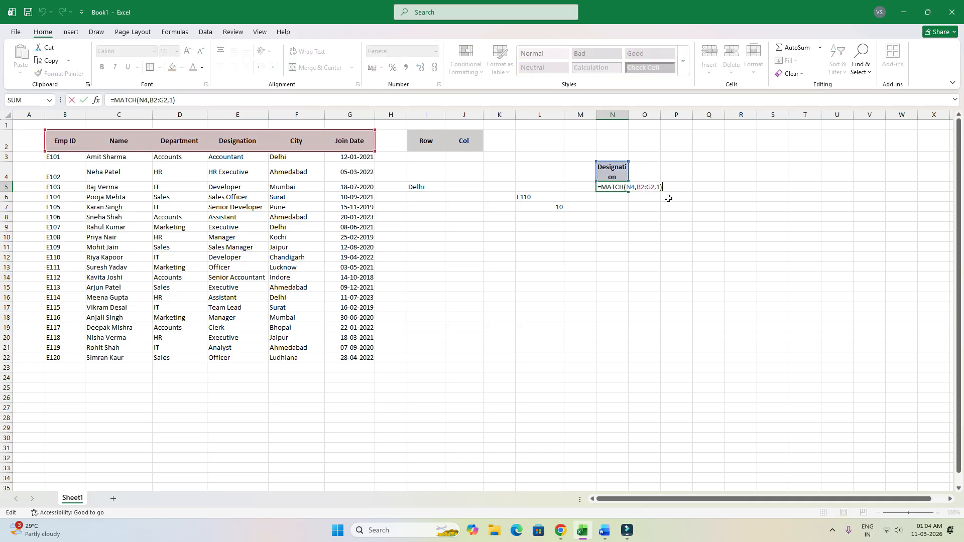
key(Left)
key(ctrl+Return)
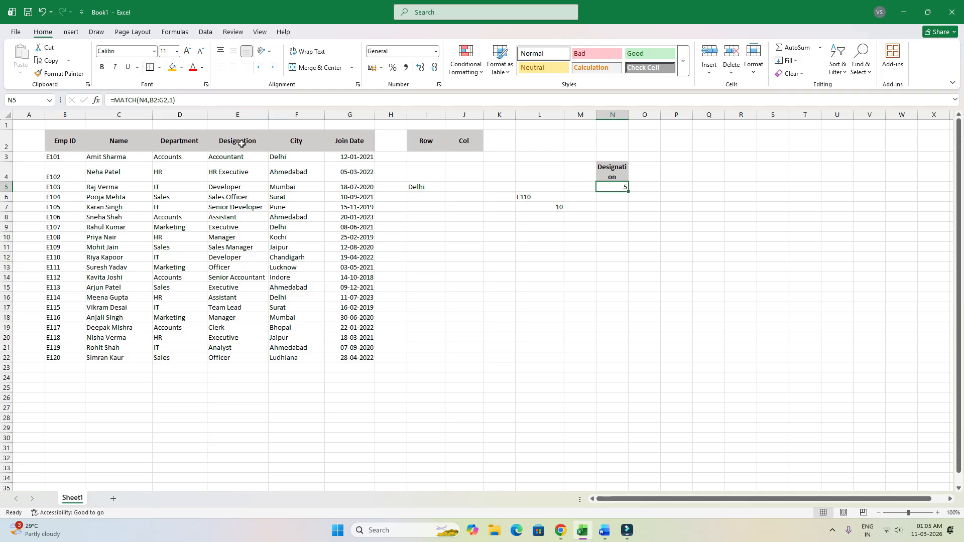
double_click(613, 186)
key(Escape)
double_click(616, 185)
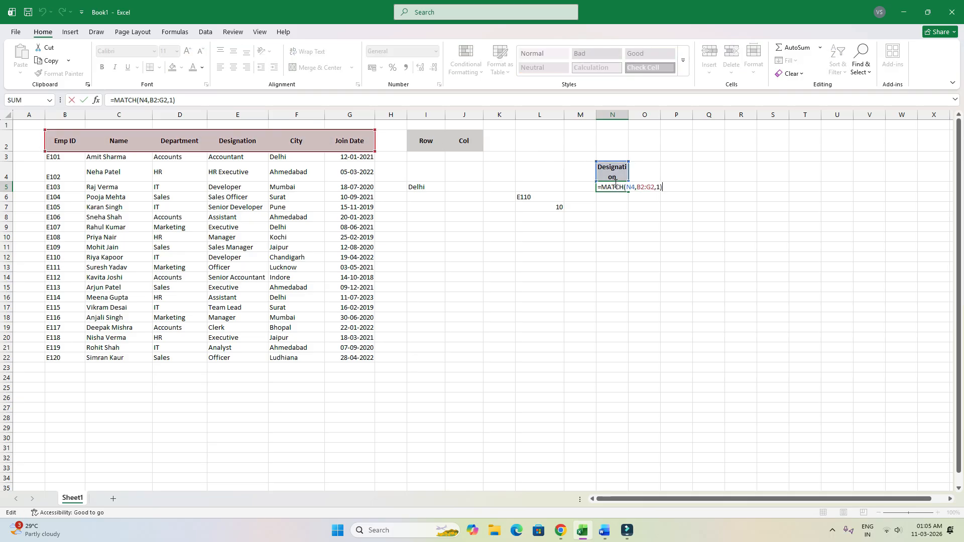
click(662, 188)
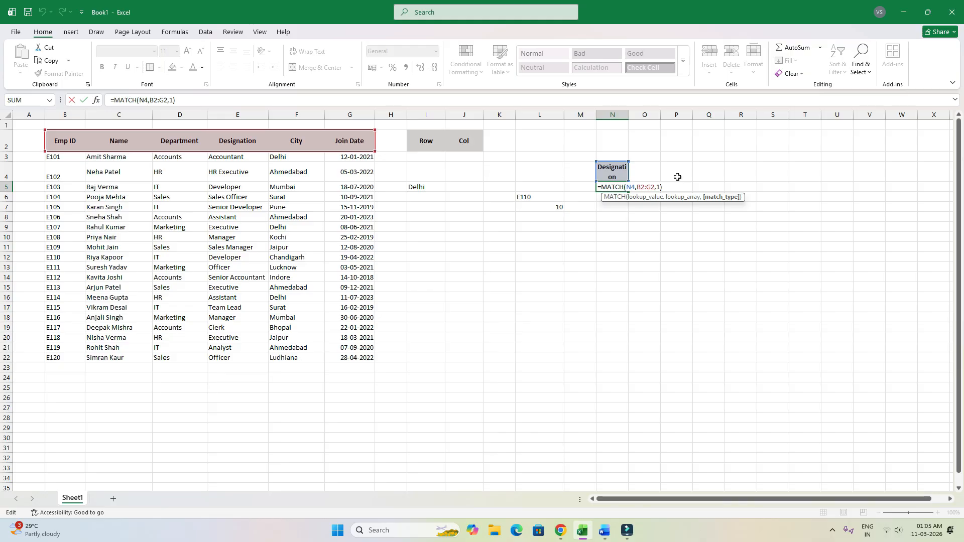
key(BackSpace)
text(1)
key(Return)
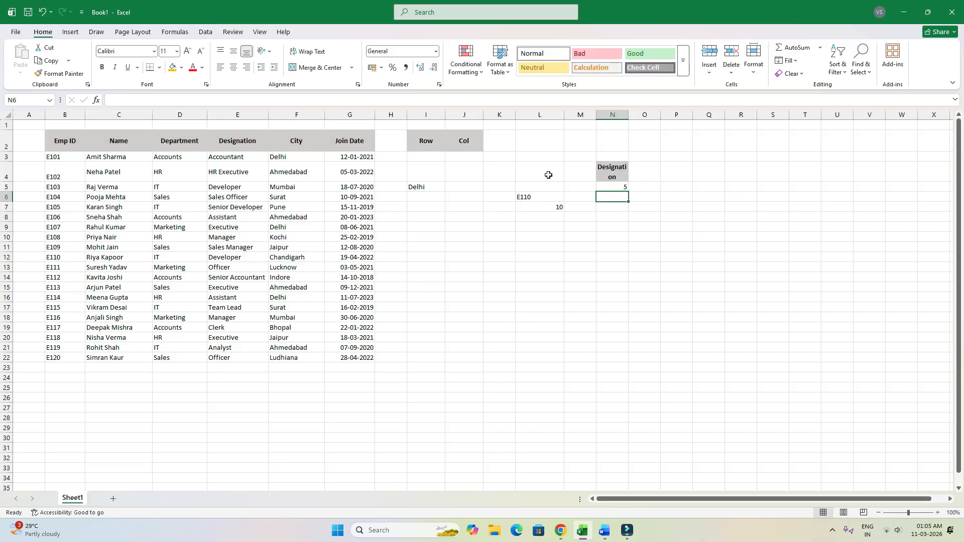
Clear the Designation header in E2 and set the match type in N5's MATCH formula to -1.
click(259, 145)
key(Delete)
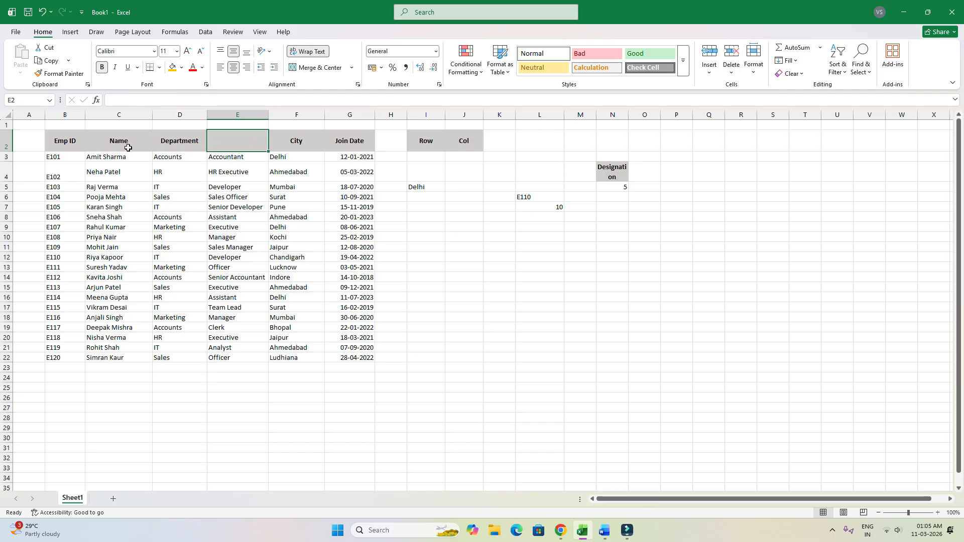
click(299, 144)
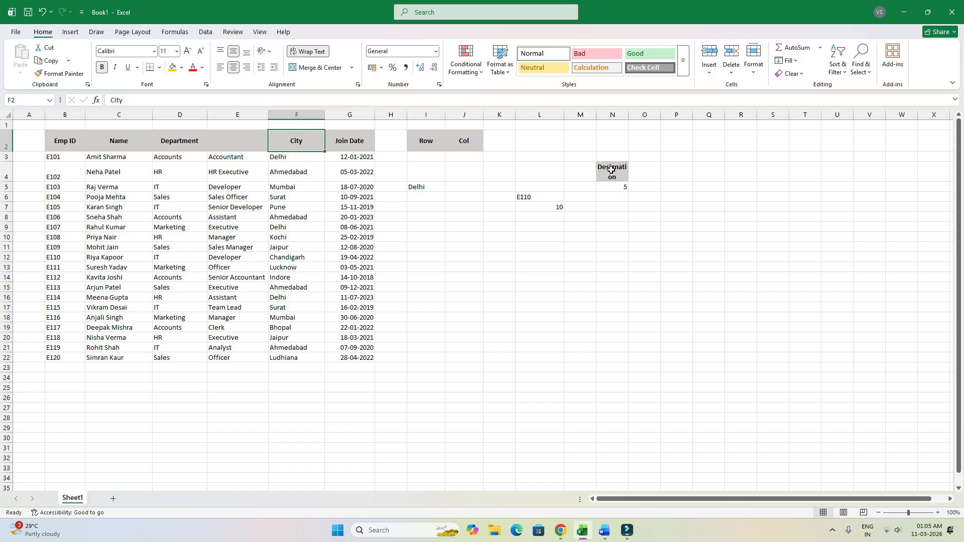
double_click(616, 184)
key(Left)
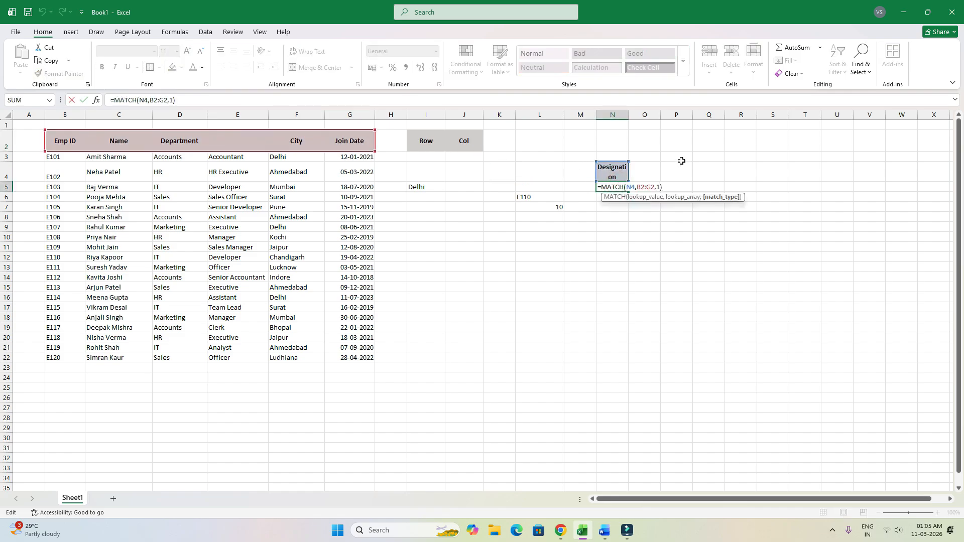
key(Left)
key(Return)
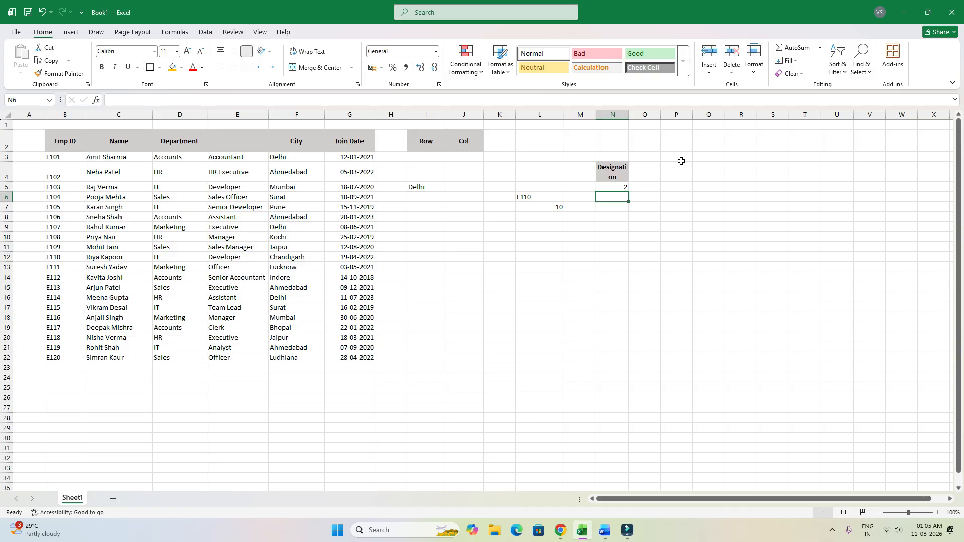
Set the match type in N5's MATCH formula to 0 for an exact match.
click(264, 144)
click(264, 168)
click(247, 143)
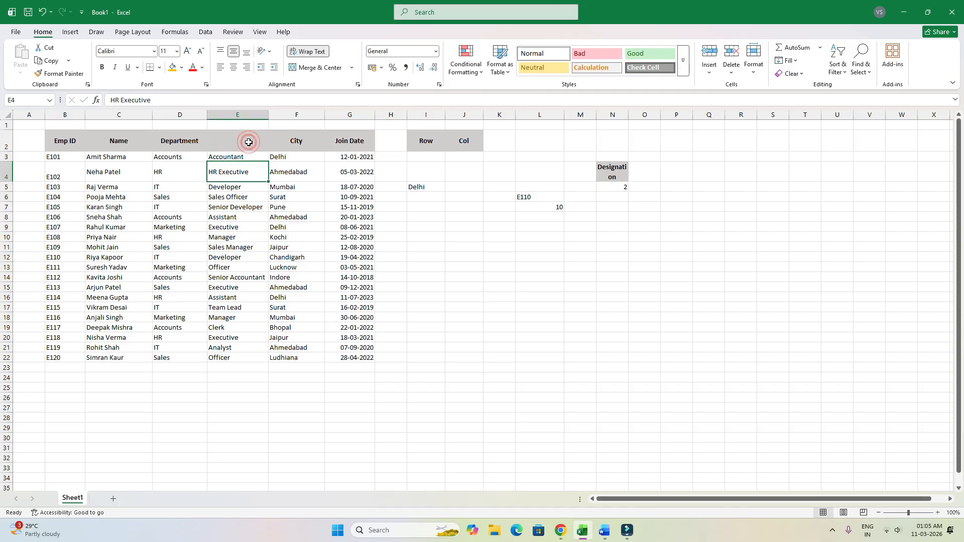
click(446, 171)
double_click(603, 185)
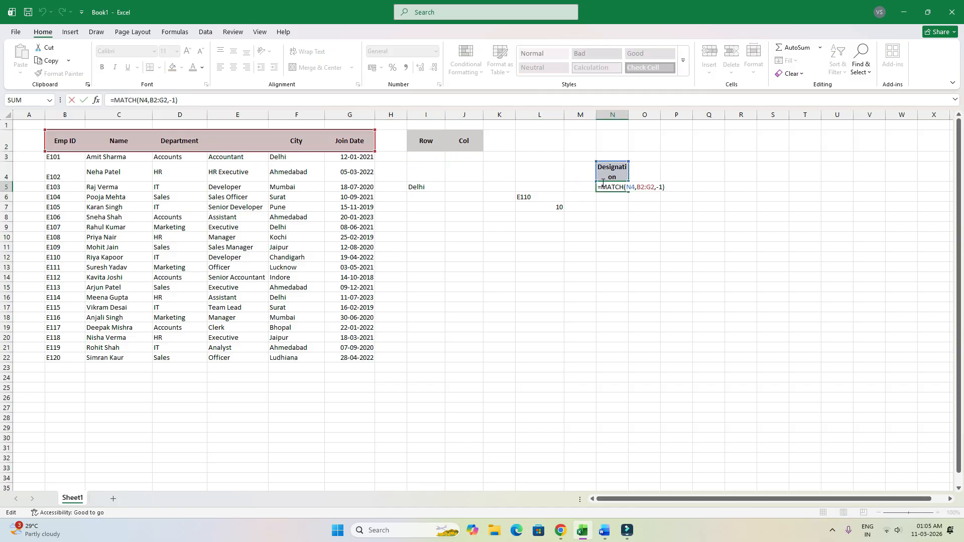
key(Left)
key(BackSpace)
key(BackSpace)
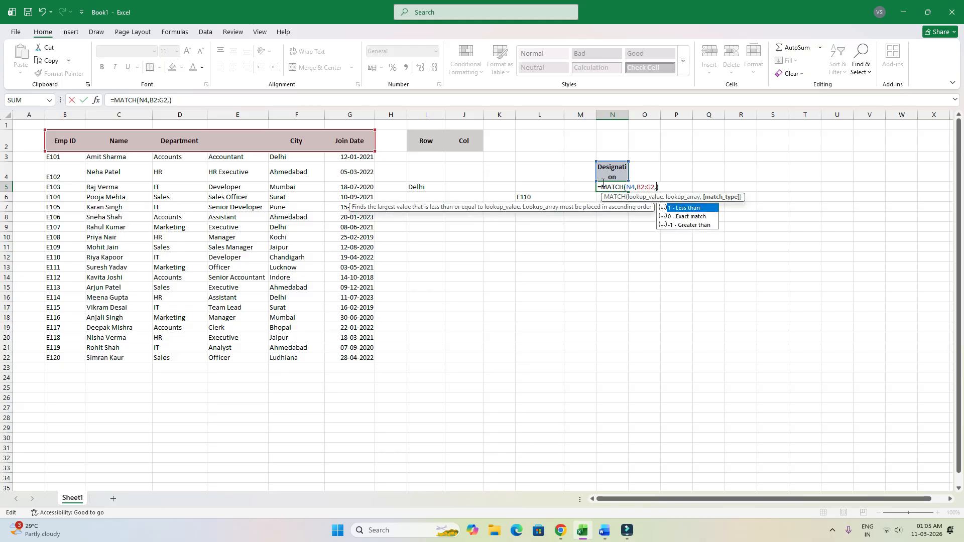
text(0)
key(Return)
Copy the Designation header from N4 back into the empty header cell E2.
click(605, 172)
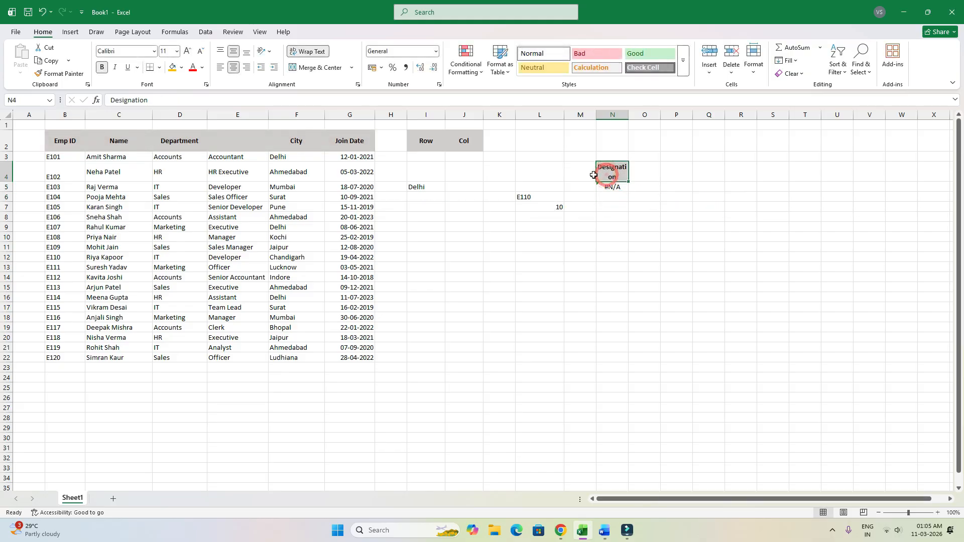
key(ctrl+c)
click(250, 141)
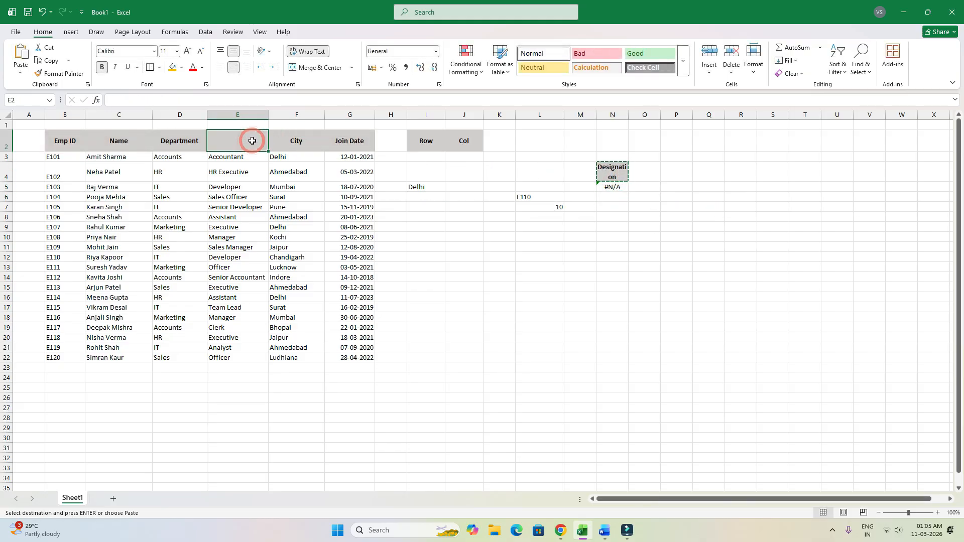
key(Return)
click(469, 196)
Review N5's match position against headers B2:G2 and L7's match position against the Emp ID column.
click(625, 174)
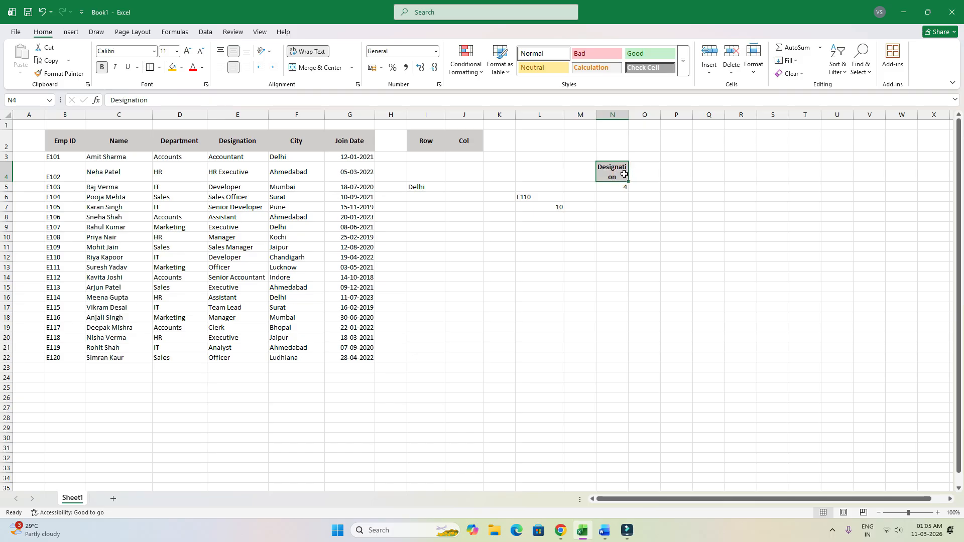
click(612, 191)
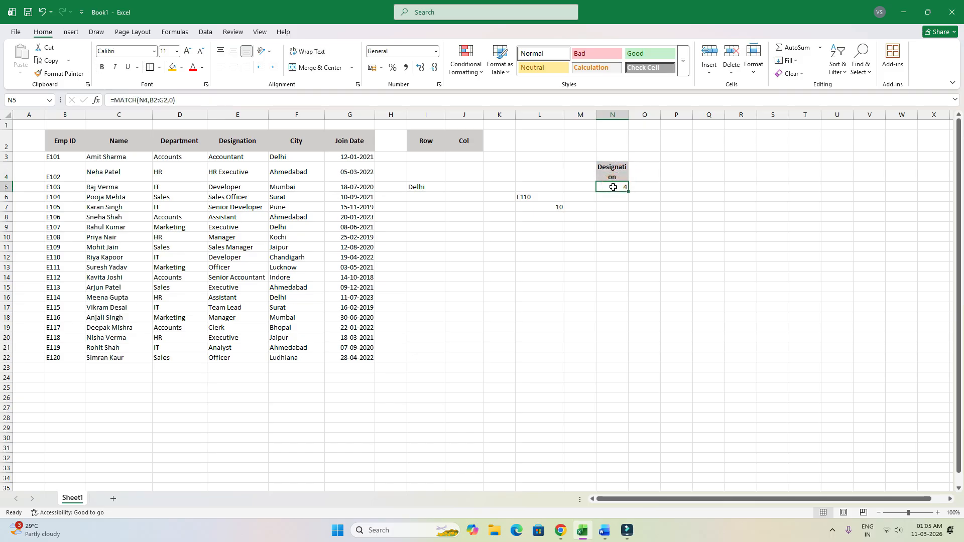
drag(53, 147, 368, 147)
click(605, 186)
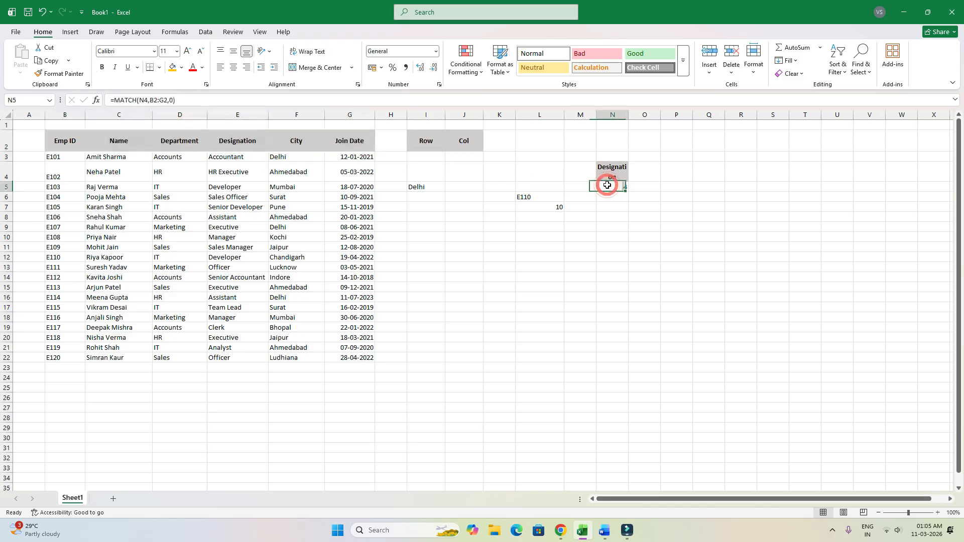
drag(52, 157, 55, 369)
click(546, 207)
click(539, 228)
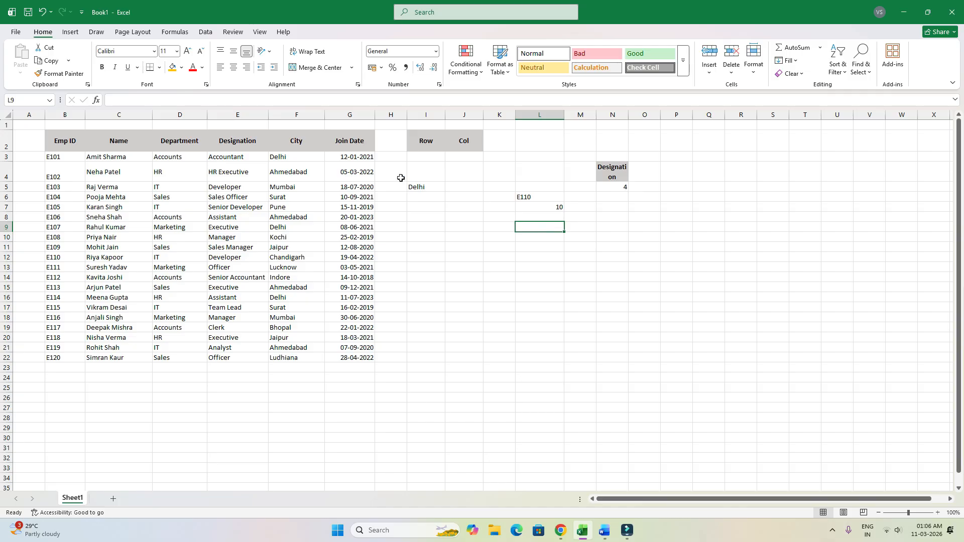
Clear the contents and formatting of the practice lookup area I2:O11.
drag(422, 145, 642, 243)
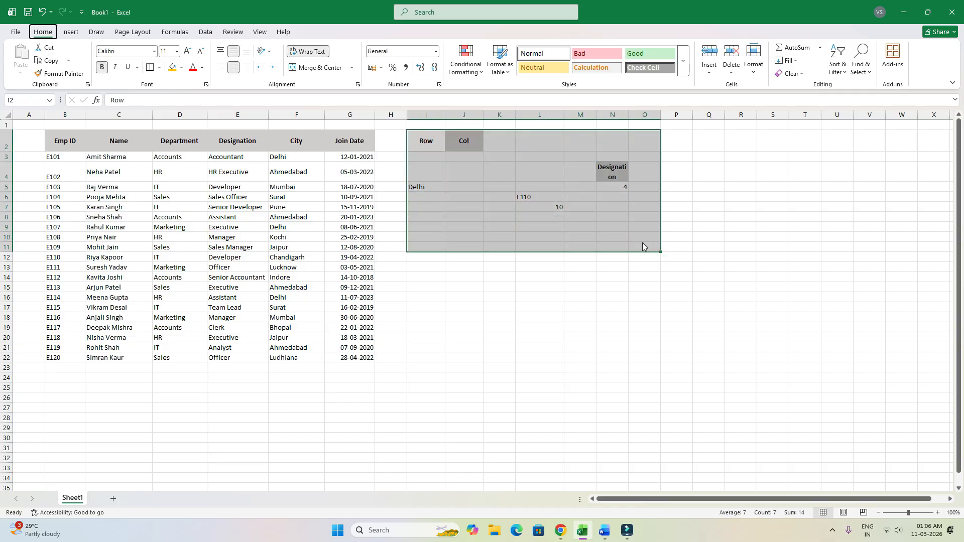
key(Delete)
click(448, 161)
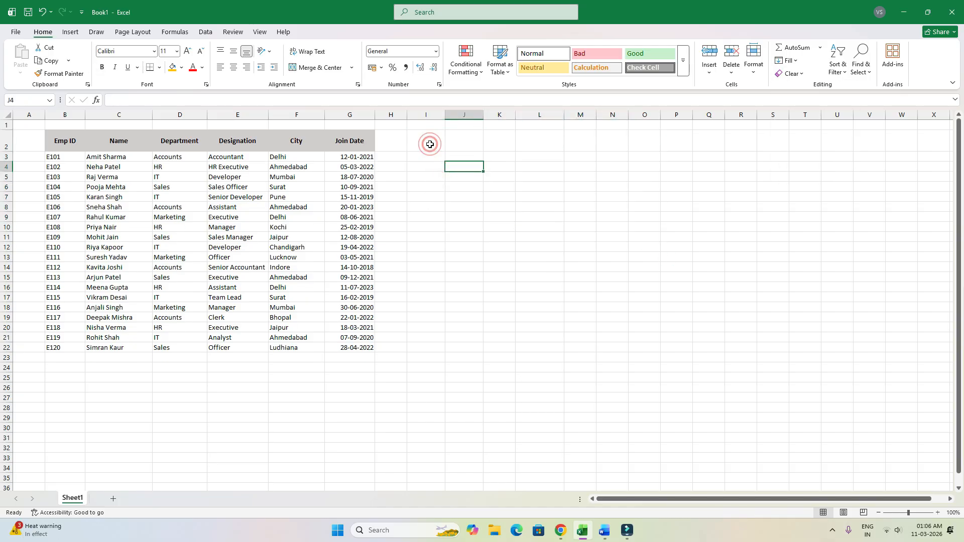
Copy the Emp ID header from B2 into J2.
click(428, 143)
click(71, 141)
key(ctrl+c)
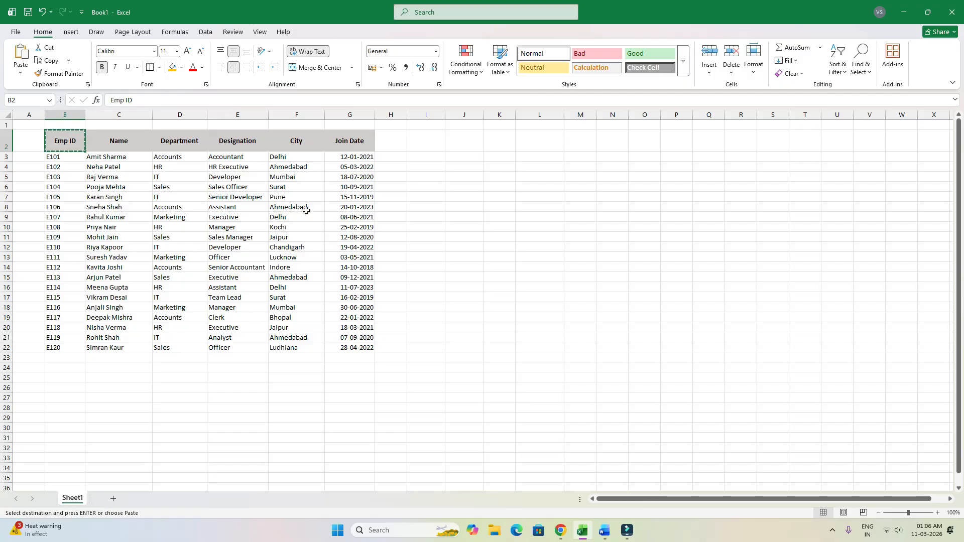
click(470, 145)
key(Return)
click(458, 157)
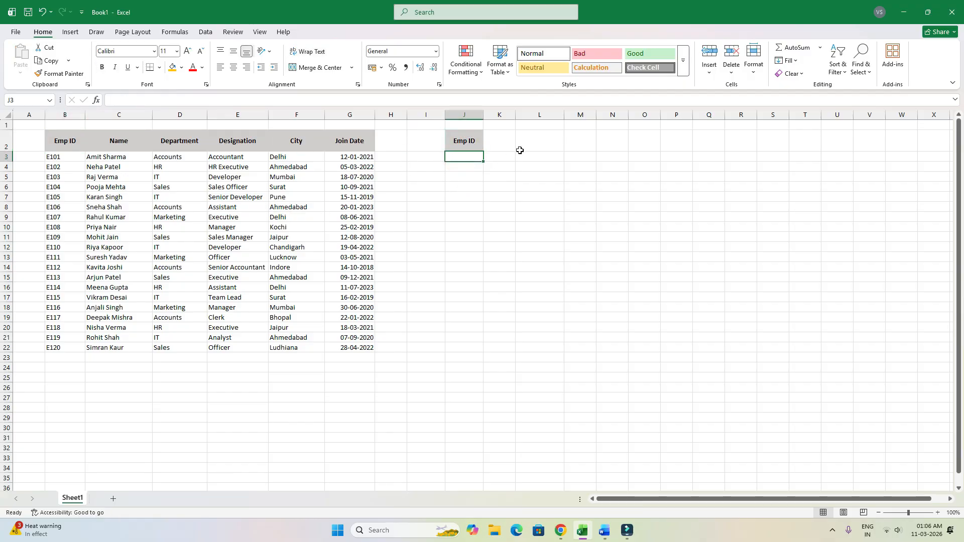
Enter the employee ID listed in B12 as the lookup value in L2.
click(539, 141)
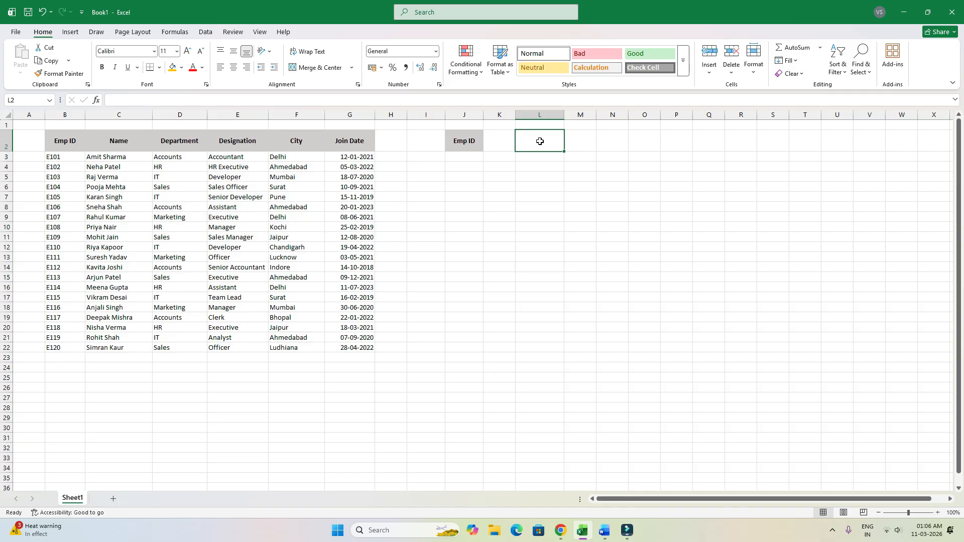
text(E1)
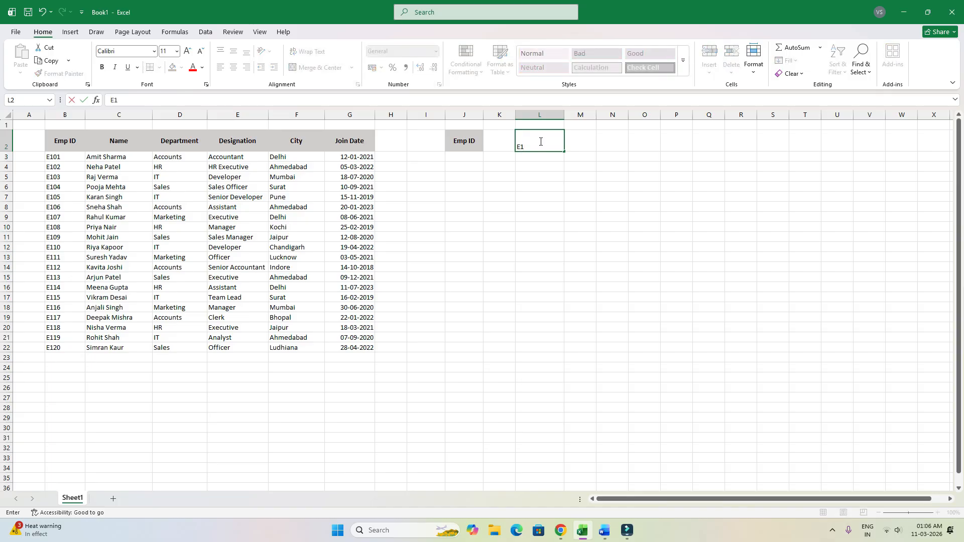
text(10)
key(Return)
click(463, 157)
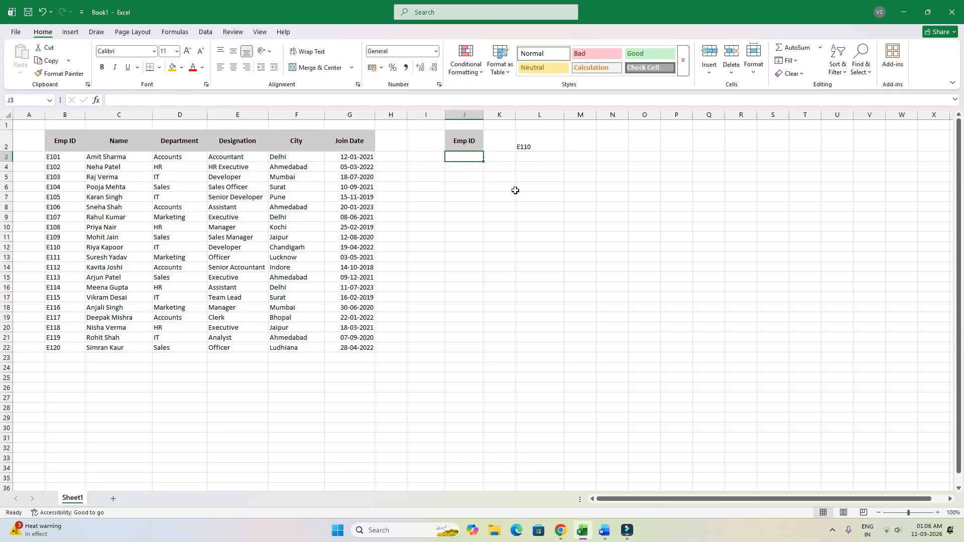
Replace the header in J2 with a copy of the Name header from C2.
click(469, 142)
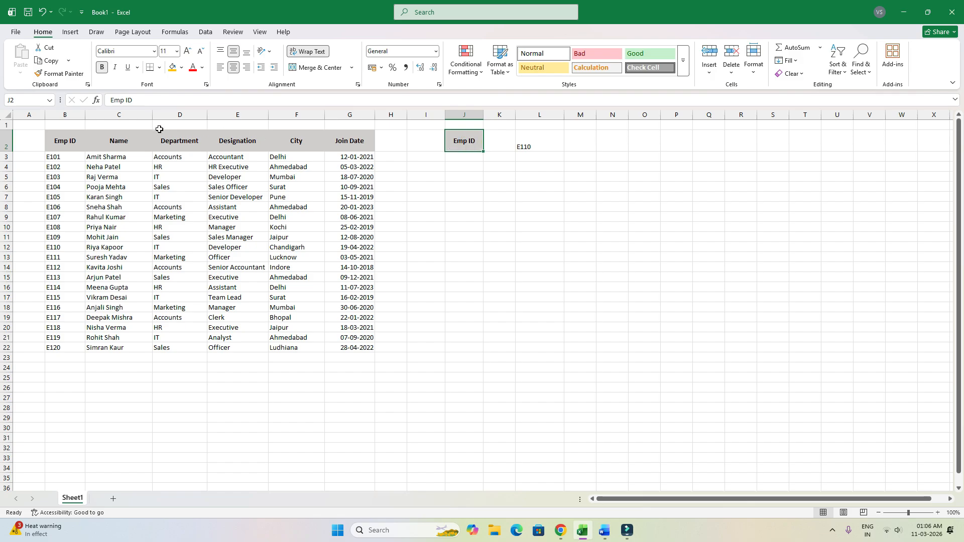
click(124, 139)
key(ctrl+c)
click(468, 141)
key(Return)
Start an INDEX formula in J3 with the full employee table B3:G22 as its array.
click(464, 156)
text(=inde)
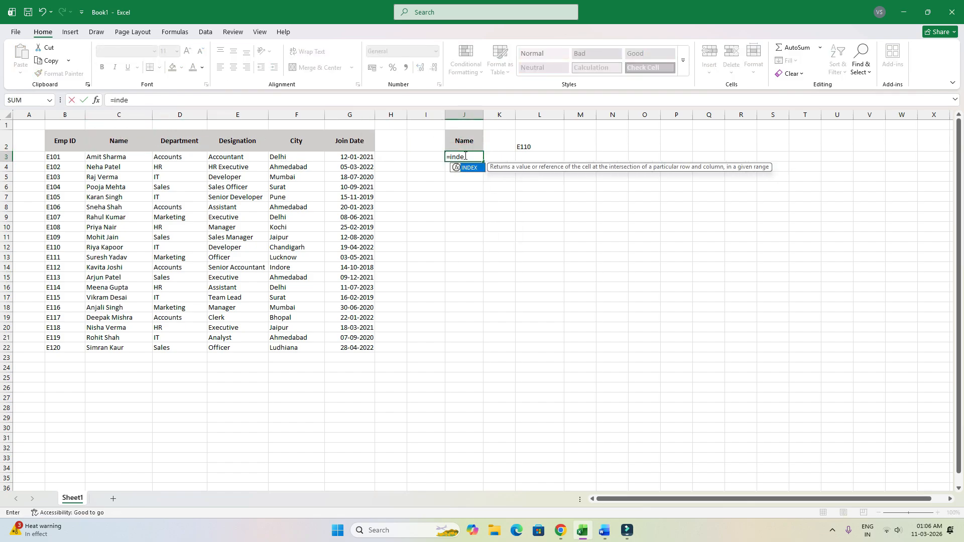
key(Tab)
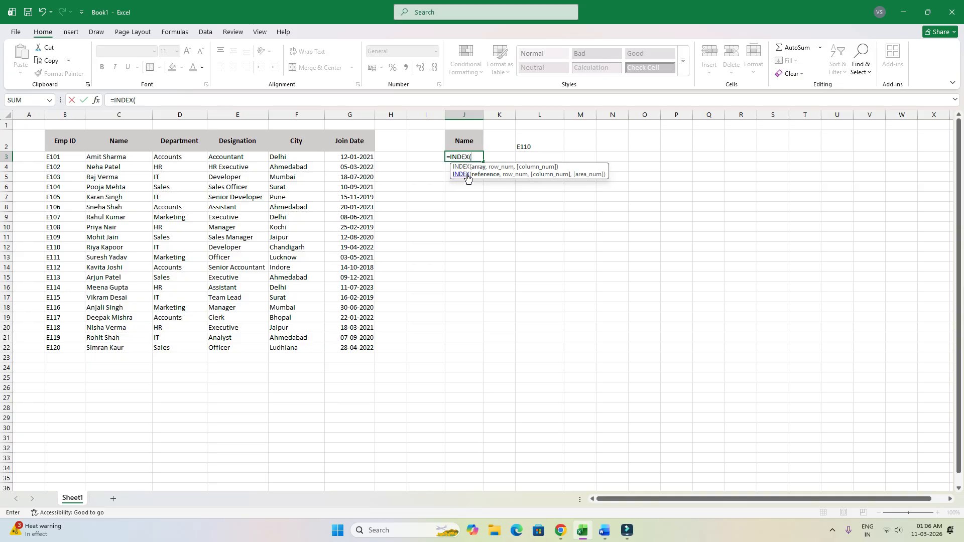
drag(112, 157, 116, 350)
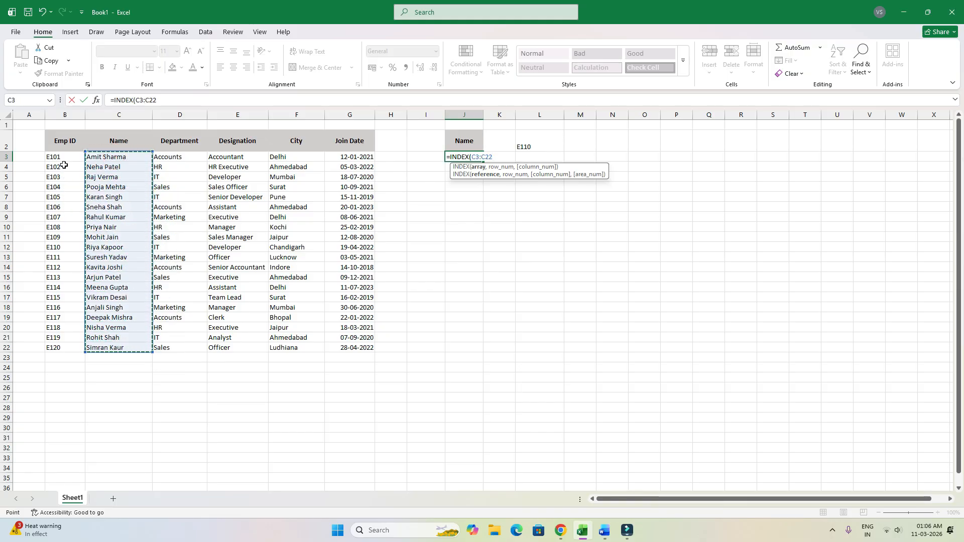
drag(65, 157, 354, 350)
text(,)
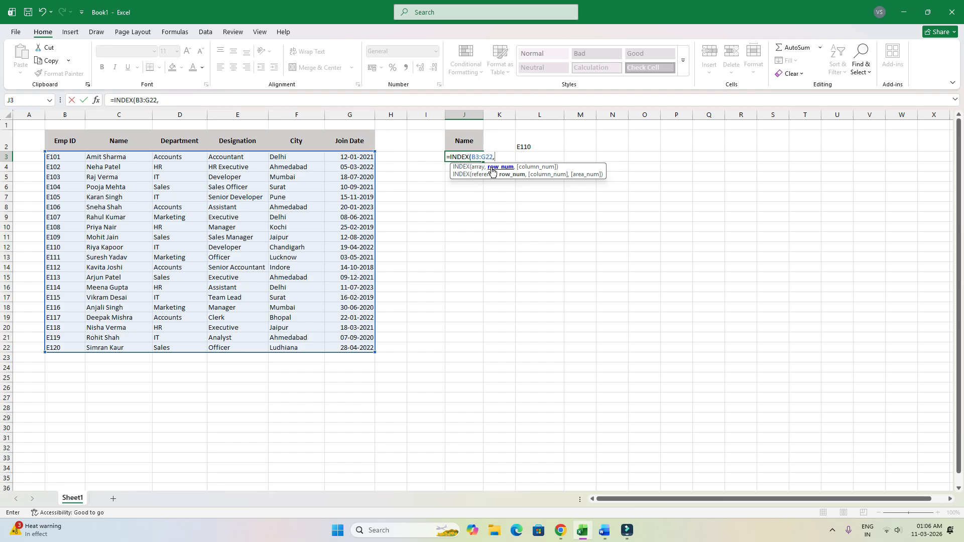
Complete the J3 formula with MATCH(L2,B3:B22,0) as the row number and 2 as the column number.
text(MATCH()
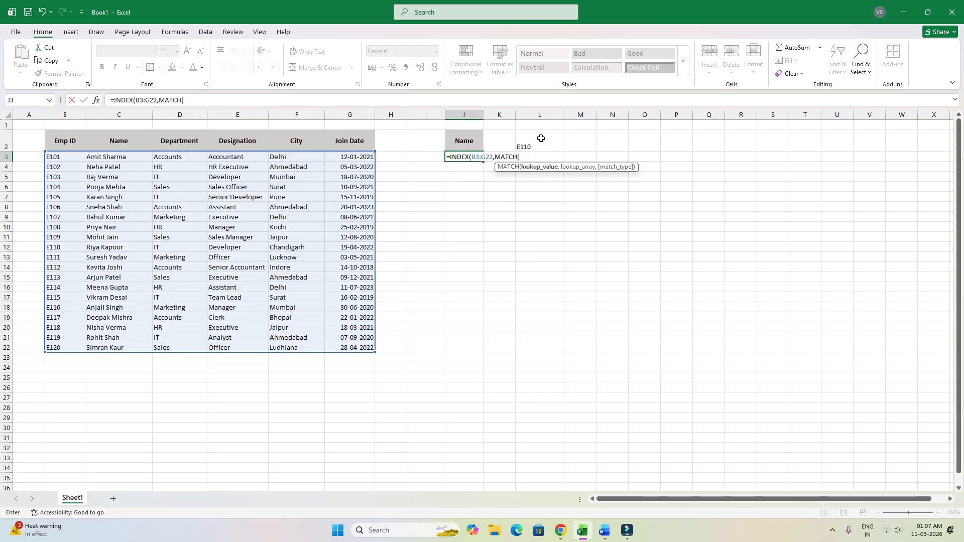
click(541, 138)
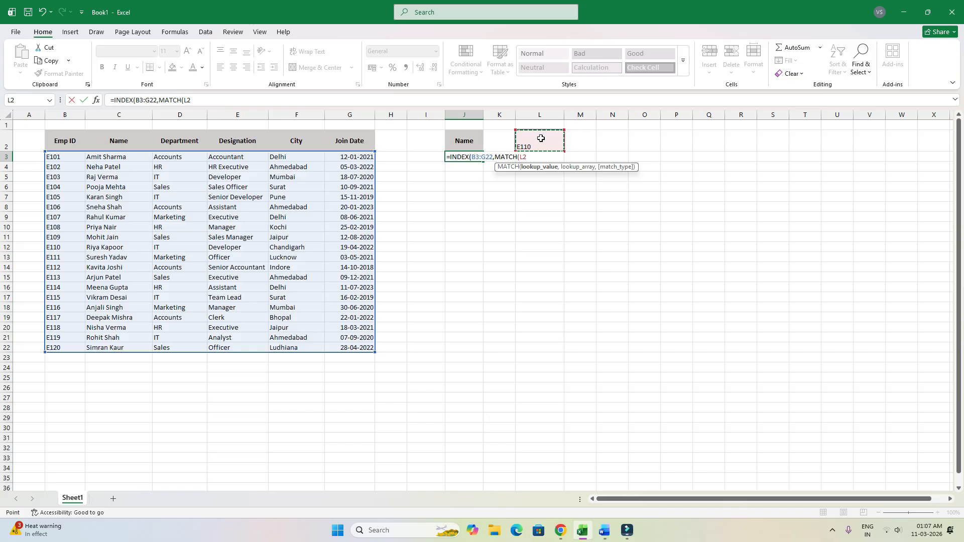
text(,)
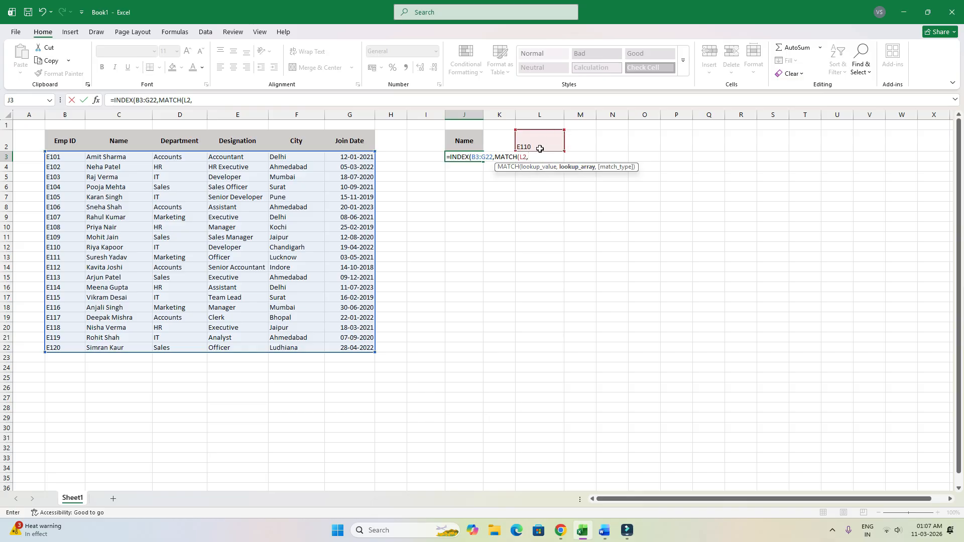
drag(58, 159, 64, 344)
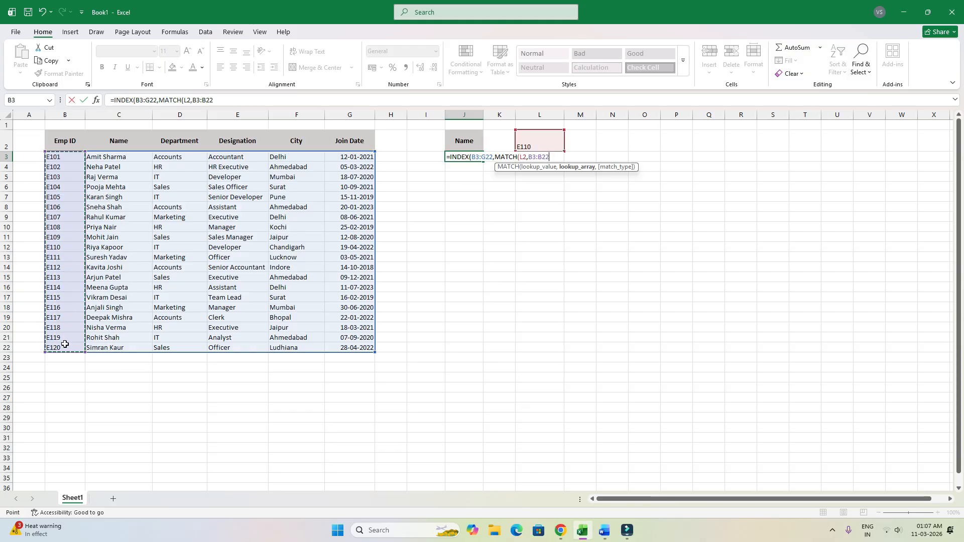
text(,0)
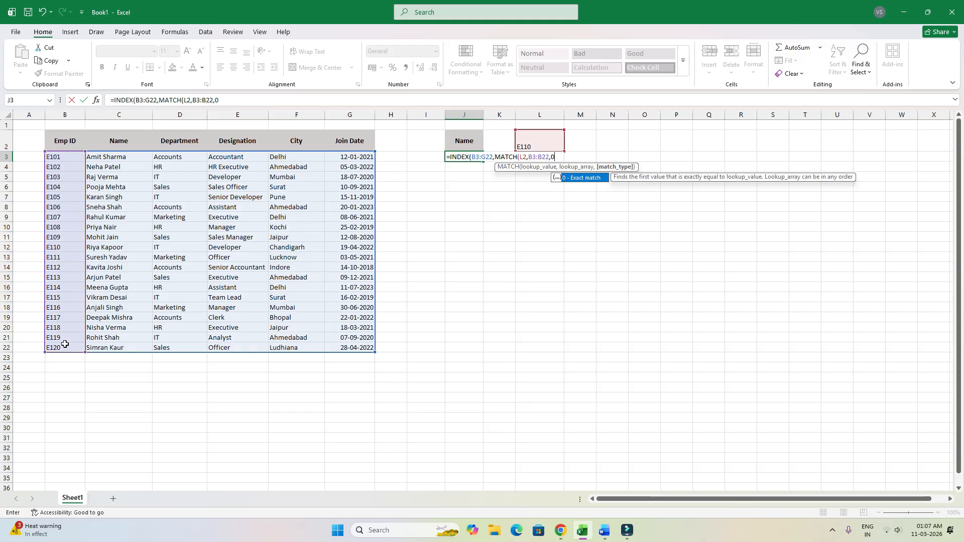
text())
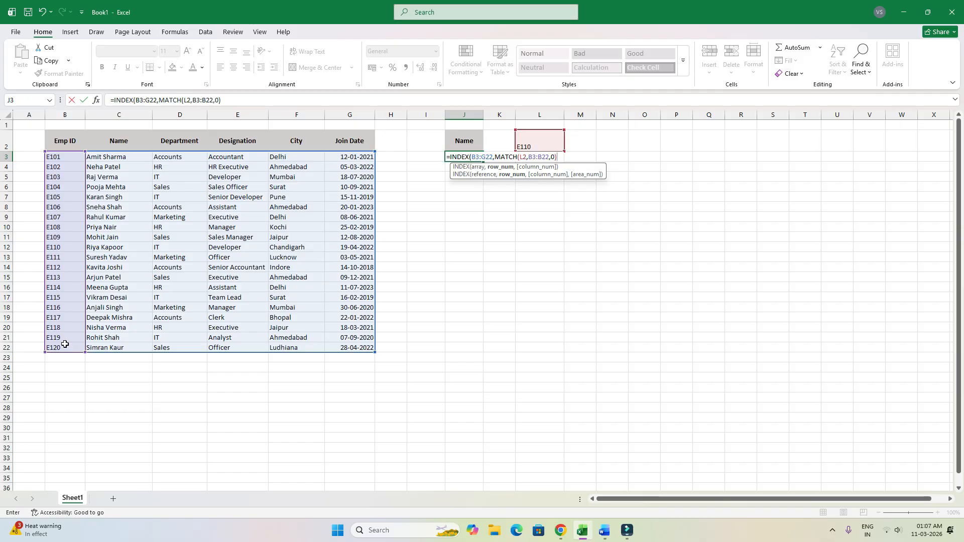
text(,2)
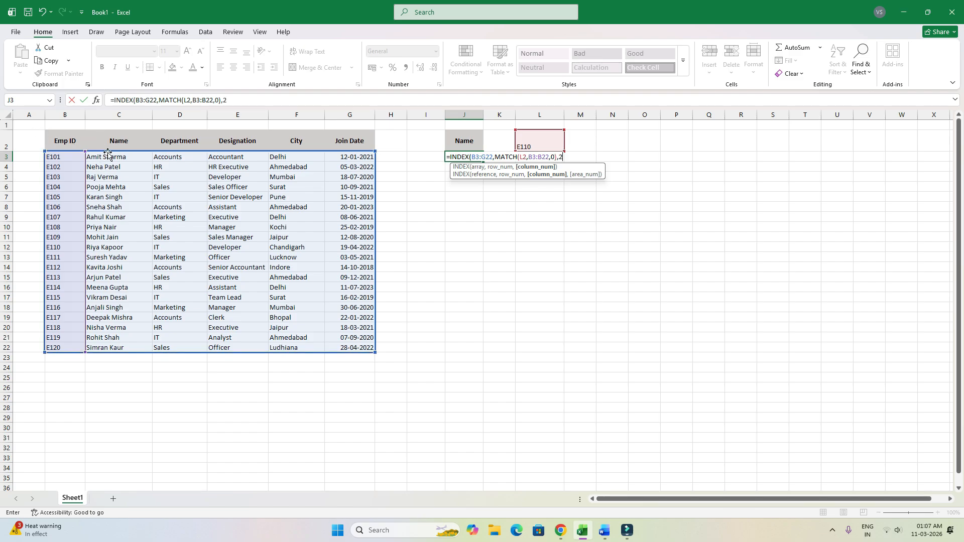
key(Return)
key(Return)
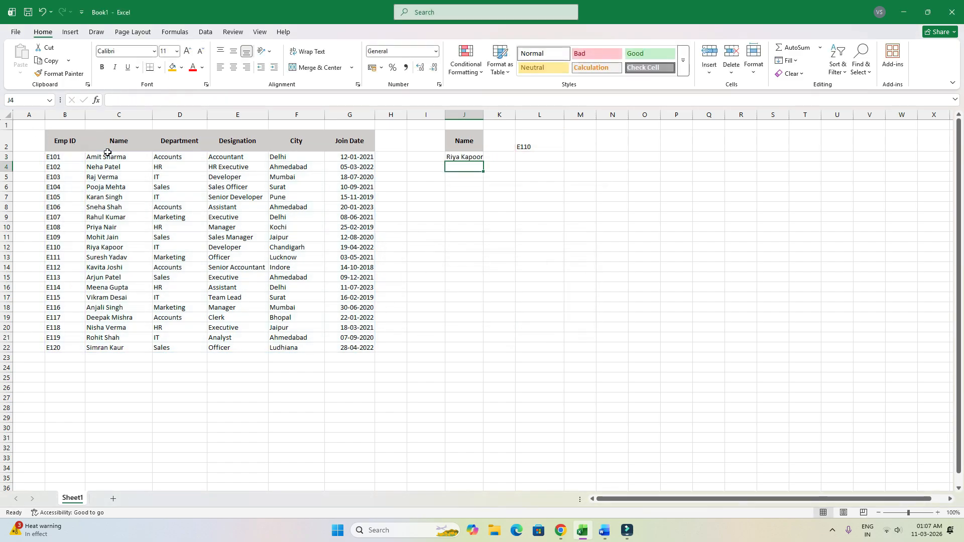
Compare the J3 result with the L2 lookup ID and its table row, and review the formula's MATCH and column arguments.
click(464, 158)
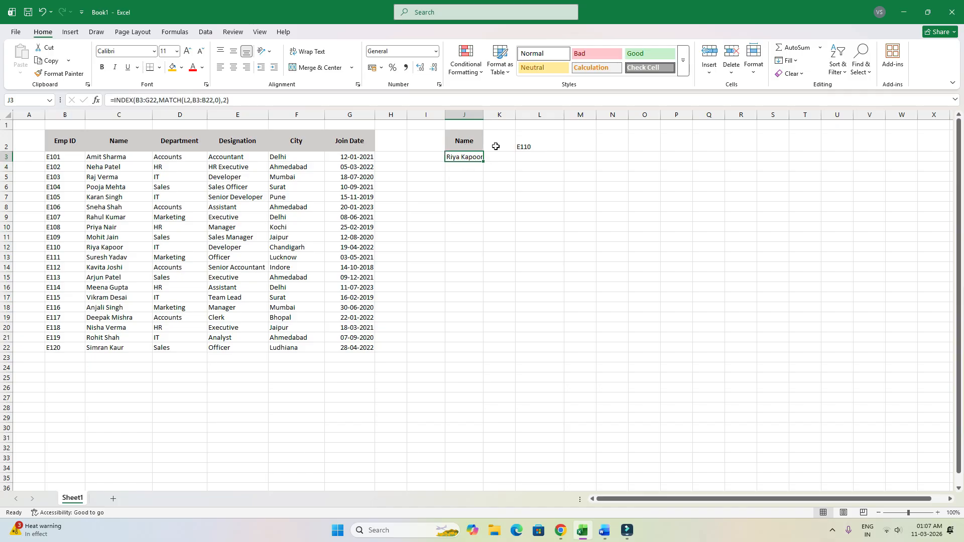
click(525, 141)
click(469, 155)
click(56, 247)
click(111, 247)
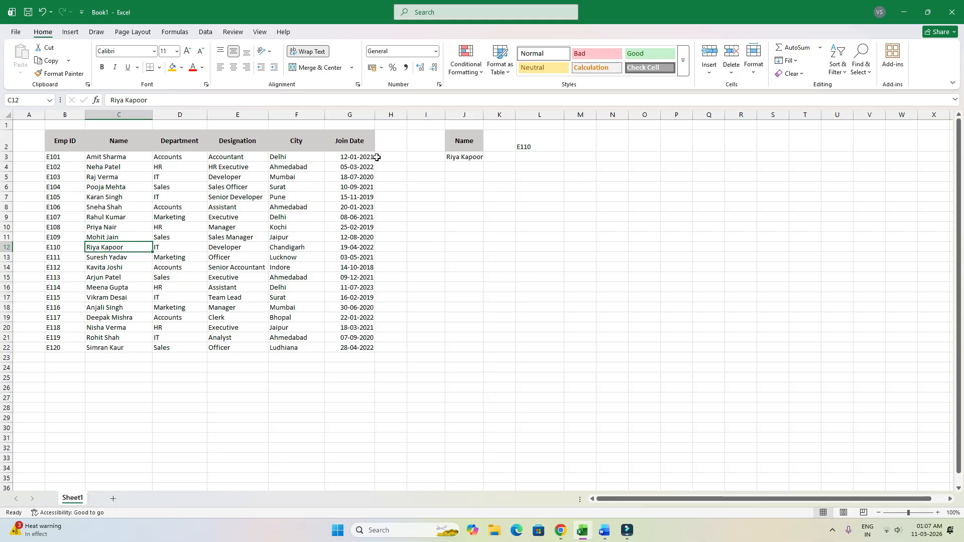
click(456, 157)
double_click(456, 157)
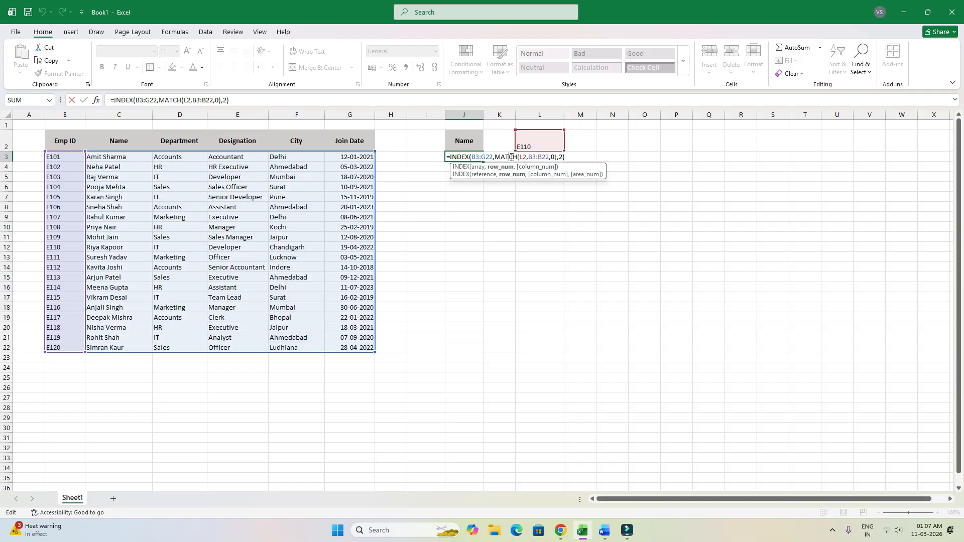
click(527, 158)
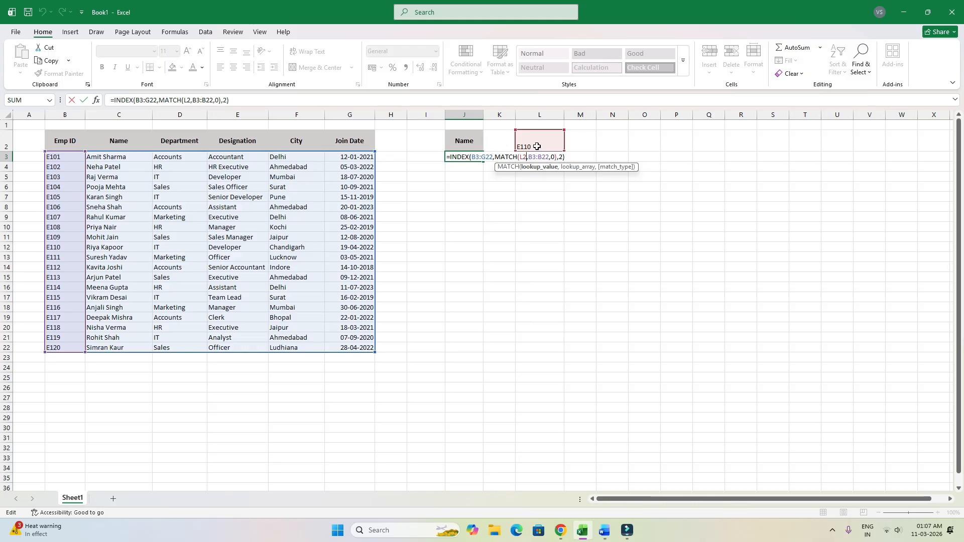
click(564, 157)
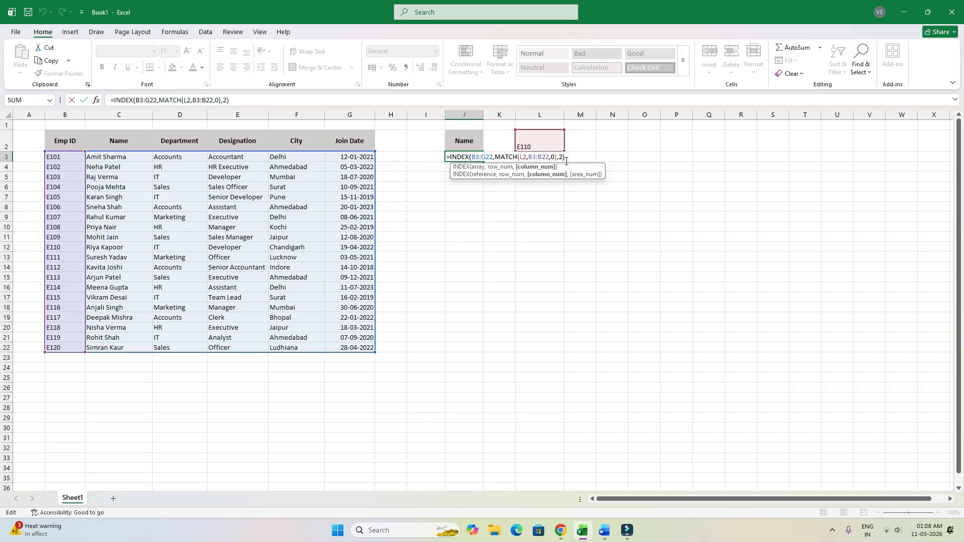
key(Return)
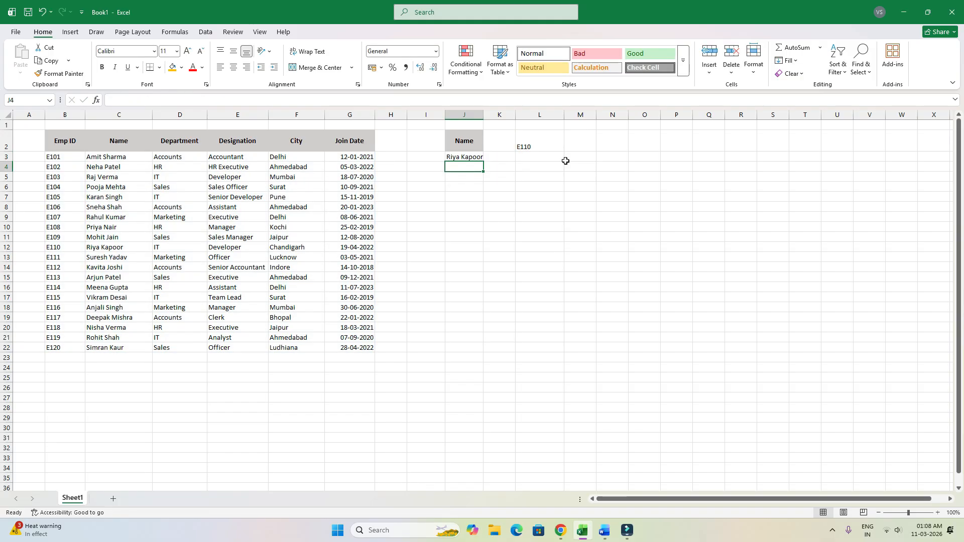
Evaluate the J3 formula step by step with Evaluate Formula through to the final result.
click(456, 158)
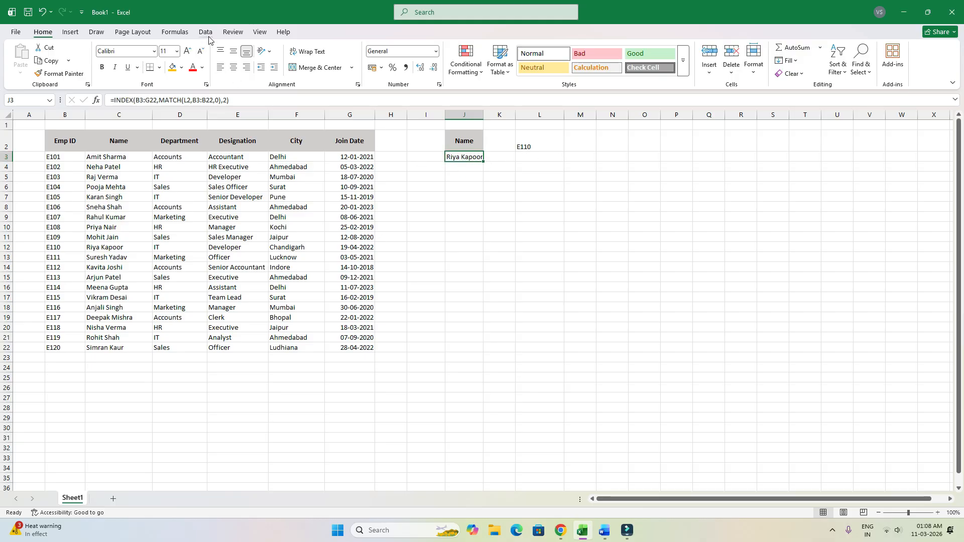
click(185, 34)
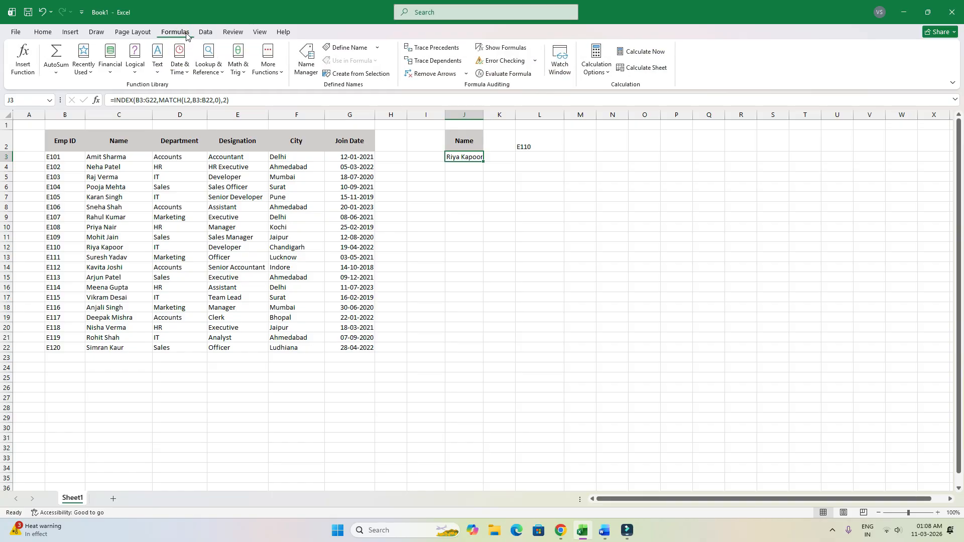
click(504, 76)
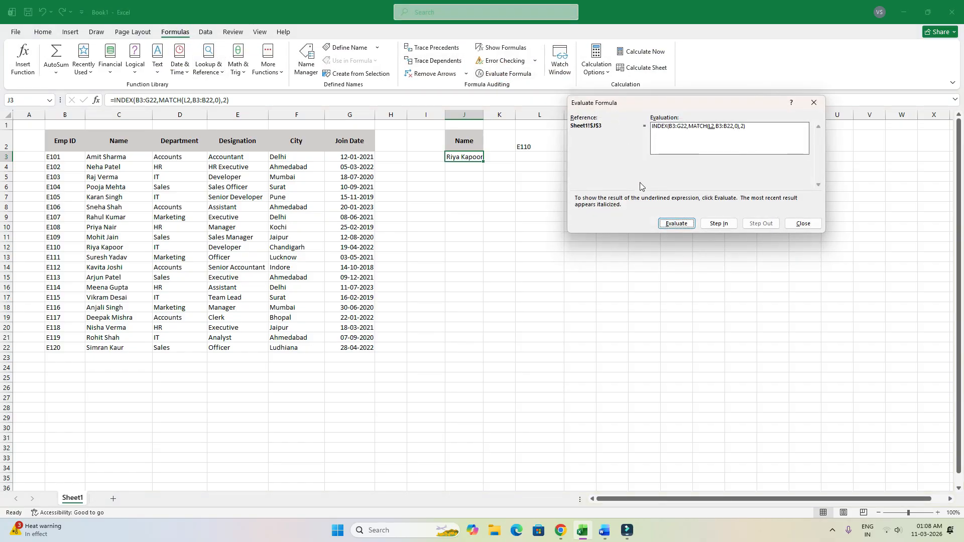
click(674, 224)
click(686, 224)
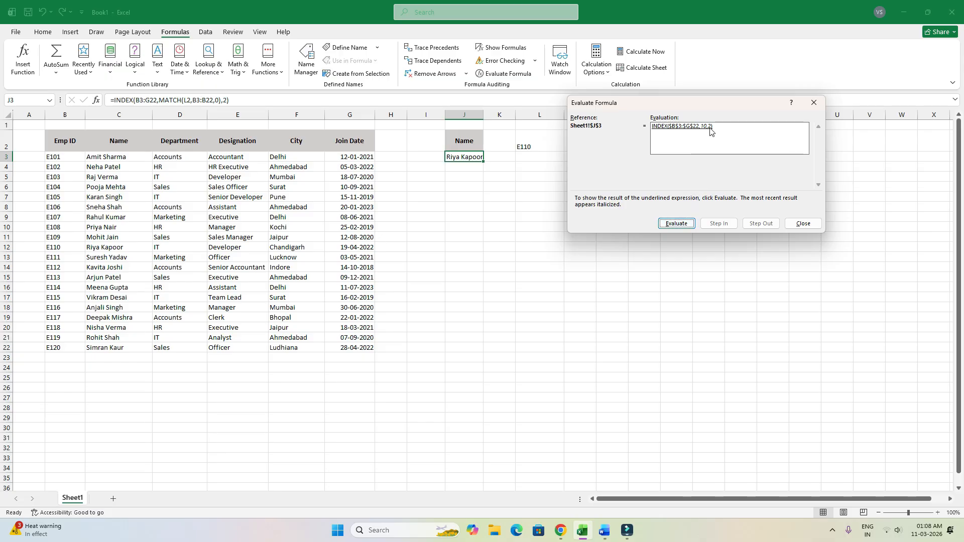
click(677, 224)
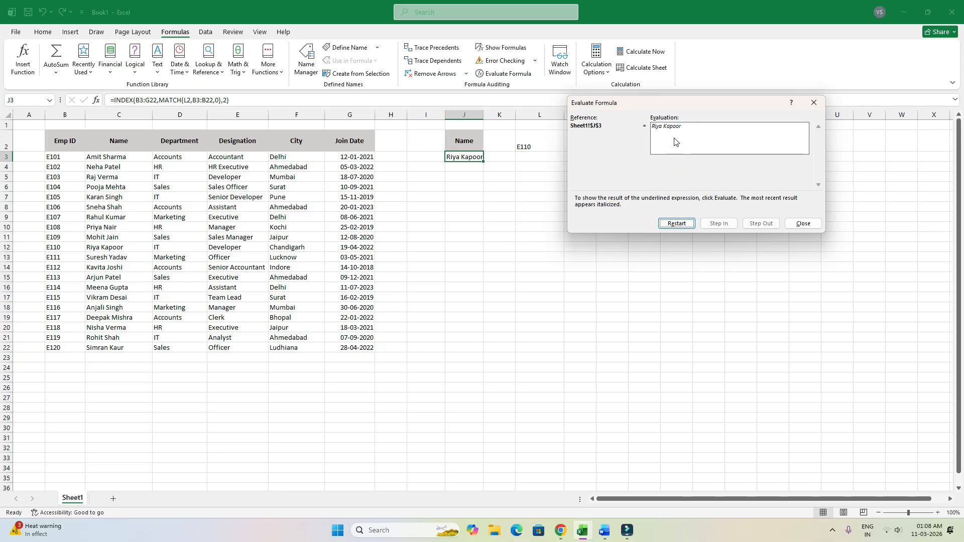
key(Escape)
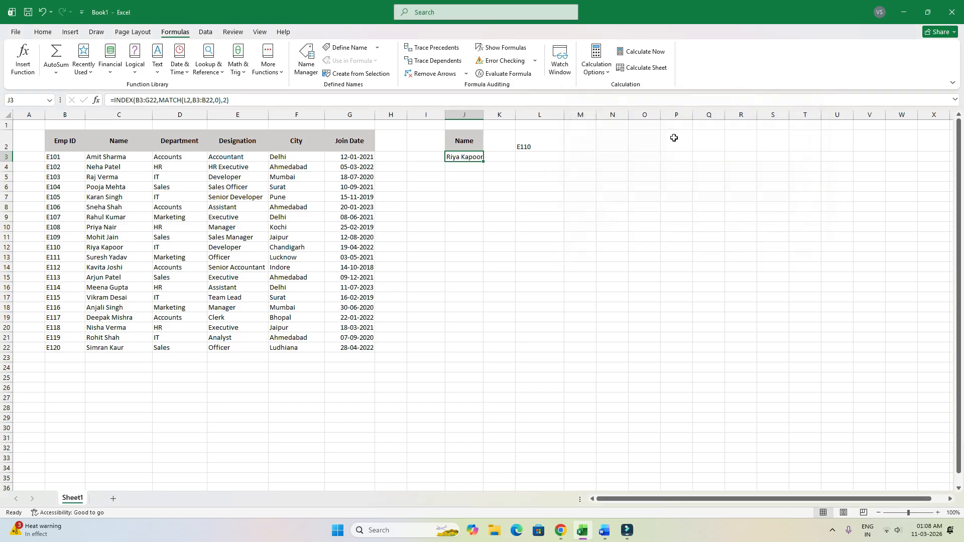
Copy the Department header from D2 into M2 as the column lookup value.
click(518, 157)
click(464, 157)
click(581, 148)
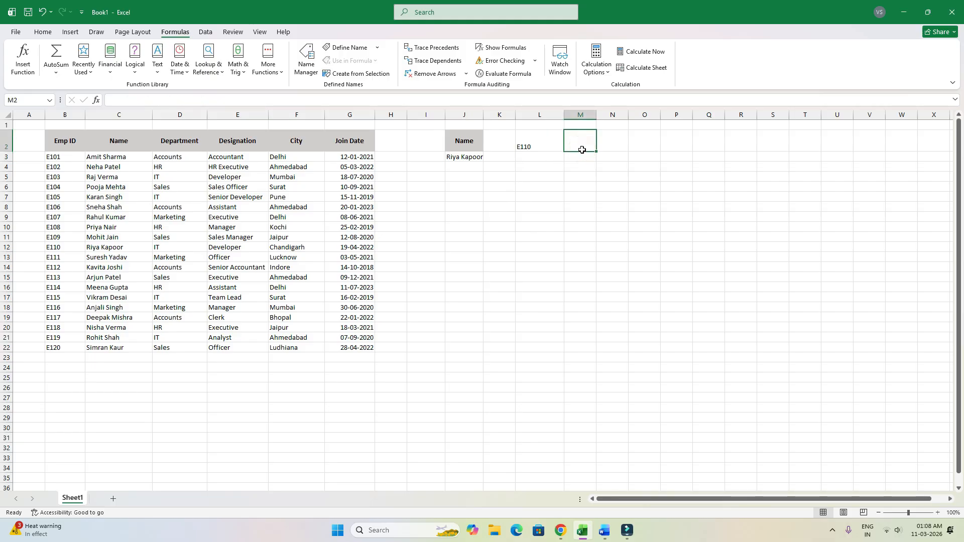
click(186, 142)
key(ctrl+c)
click(569, 146)
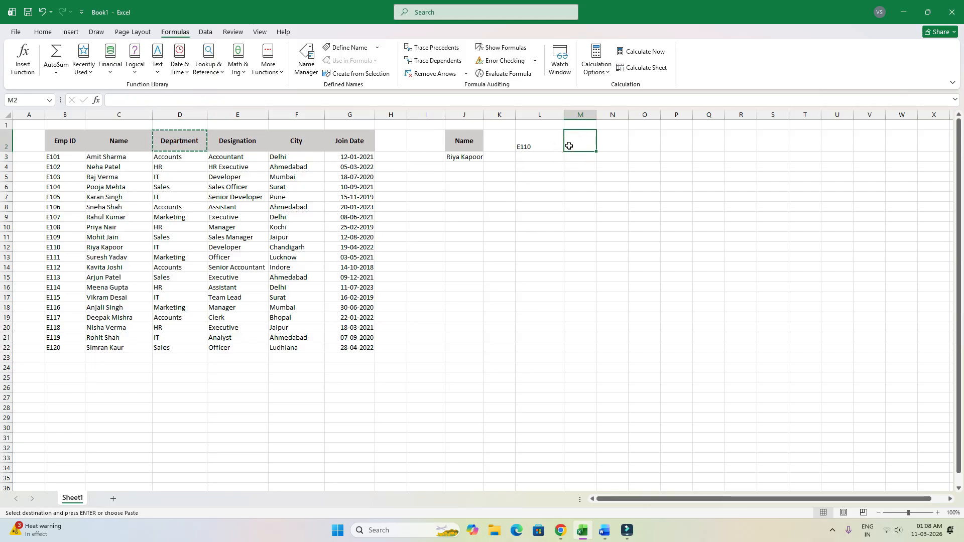
key(Return)
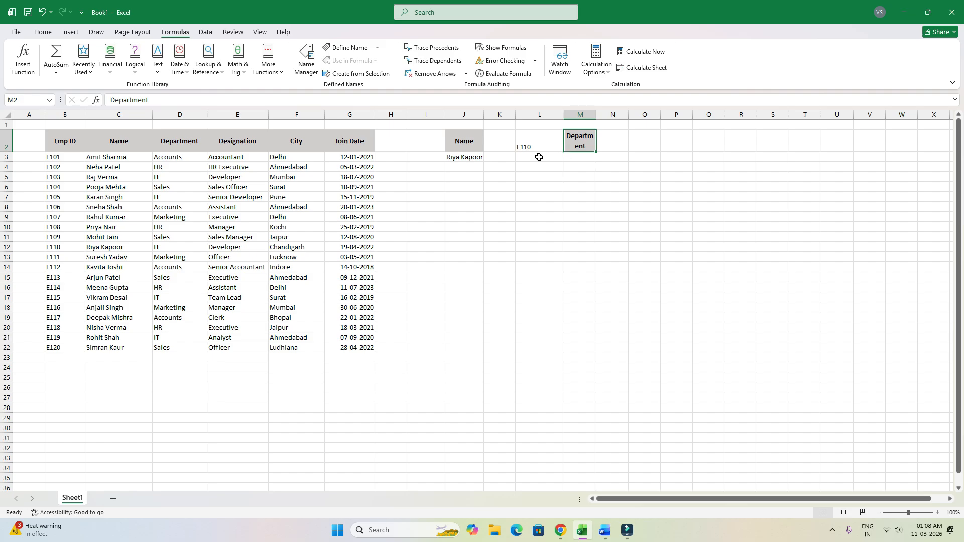
Replace the fixed column number 2 in the J3 INDEX formula with a nested MATCH function.
click(465, 157)
double_click(467, 157)
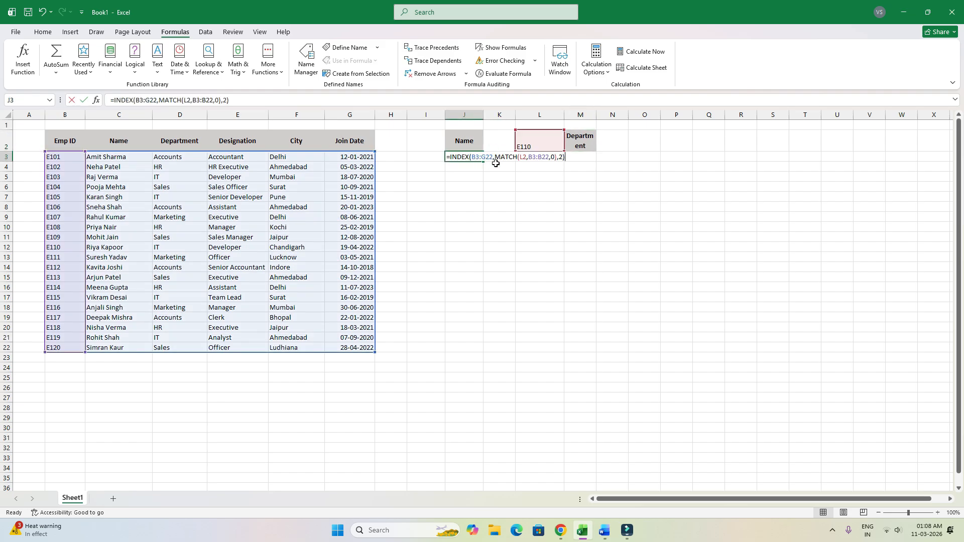
click(561, 158)
key(BackSpace)
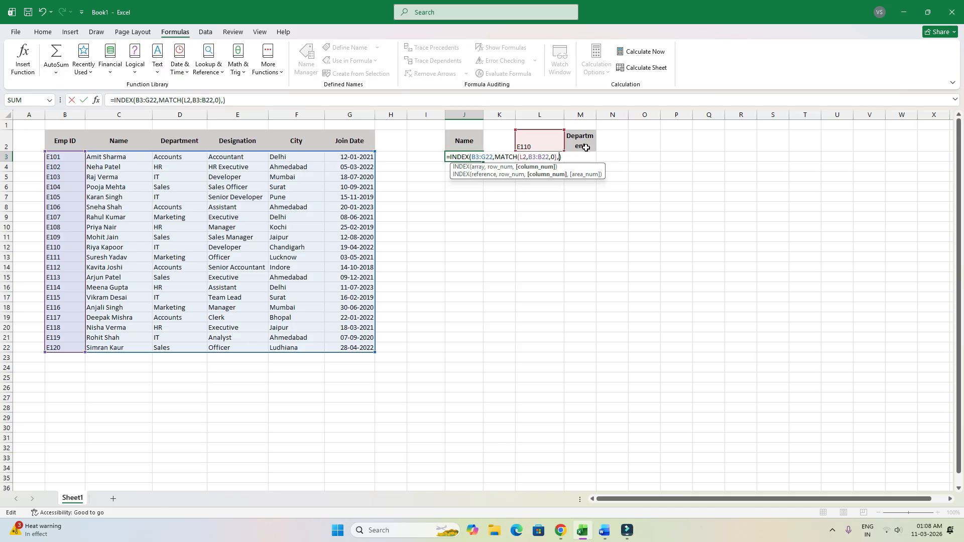
text(mna)
key(BackSpace)
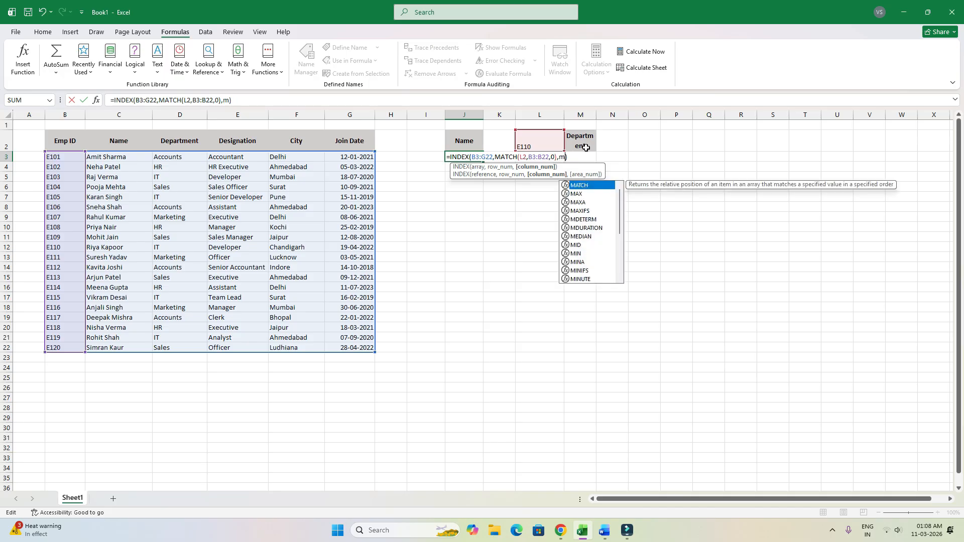
text(atr)
key(BackSpace)
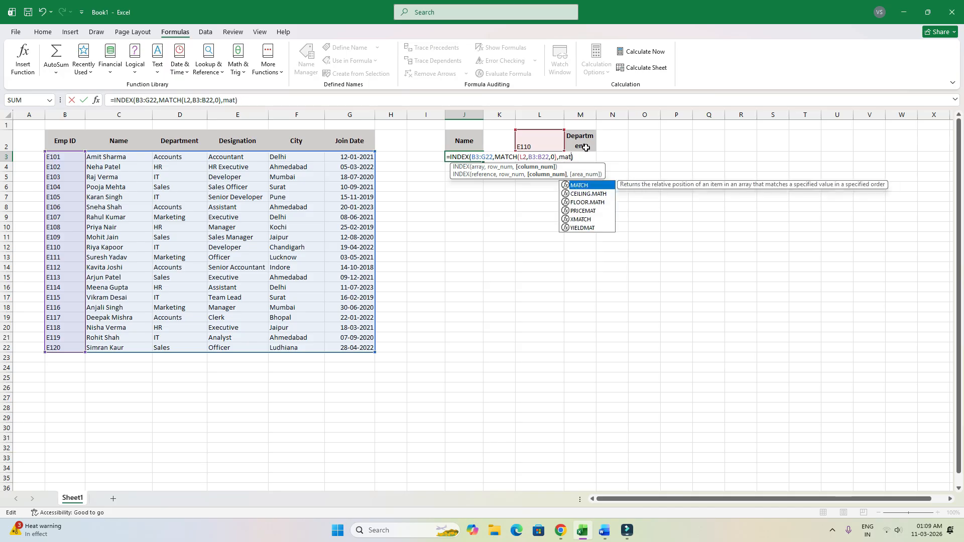
text(ch)
key(Tab)
Complete the nested column MATCH in J3 with lookup value M2, header range B2:G2 and match type 0.
click(588, 142)
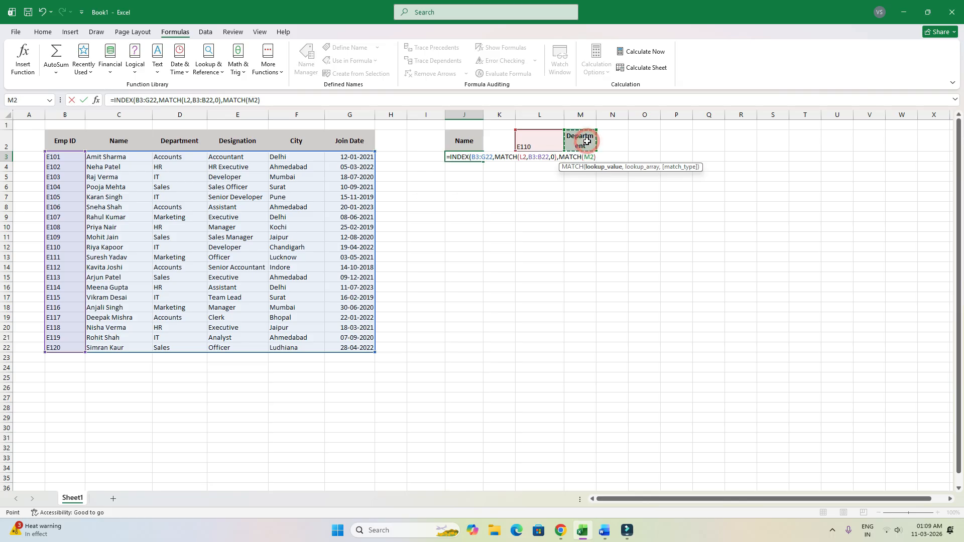
text(,)
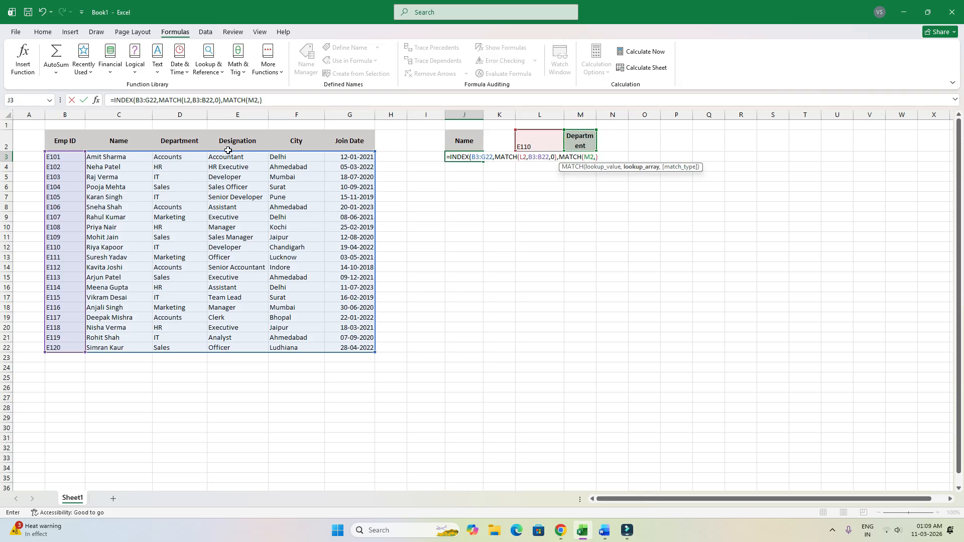
drag(70, 142, 350, 141)
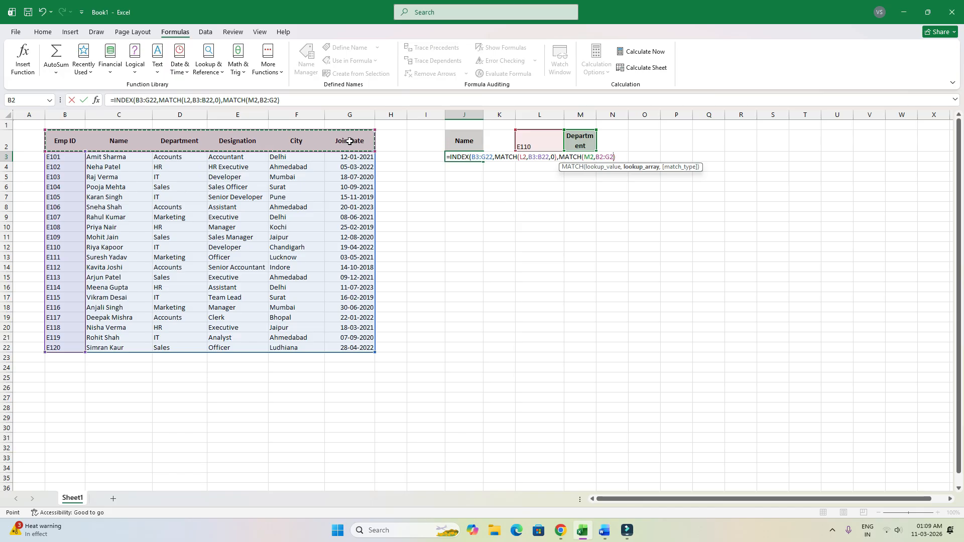
text(,0)
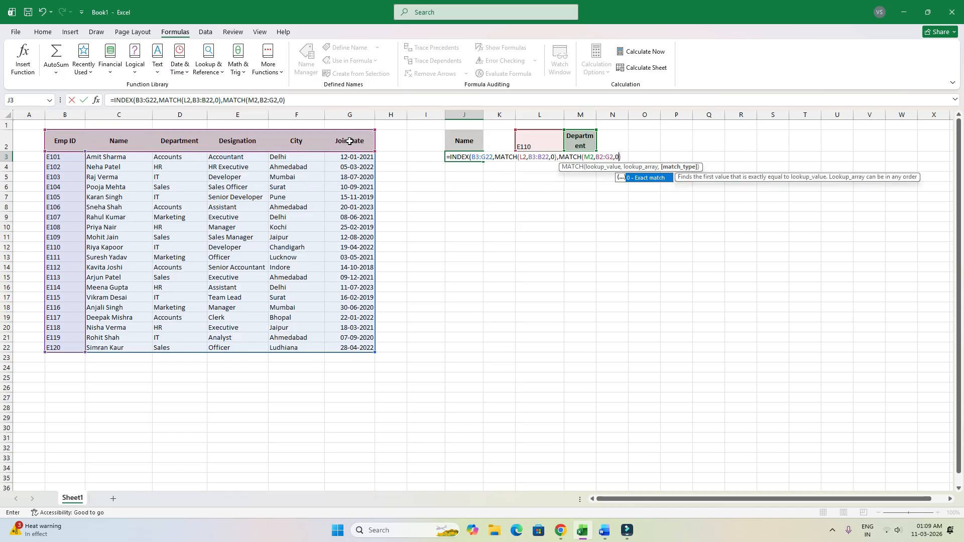
text())
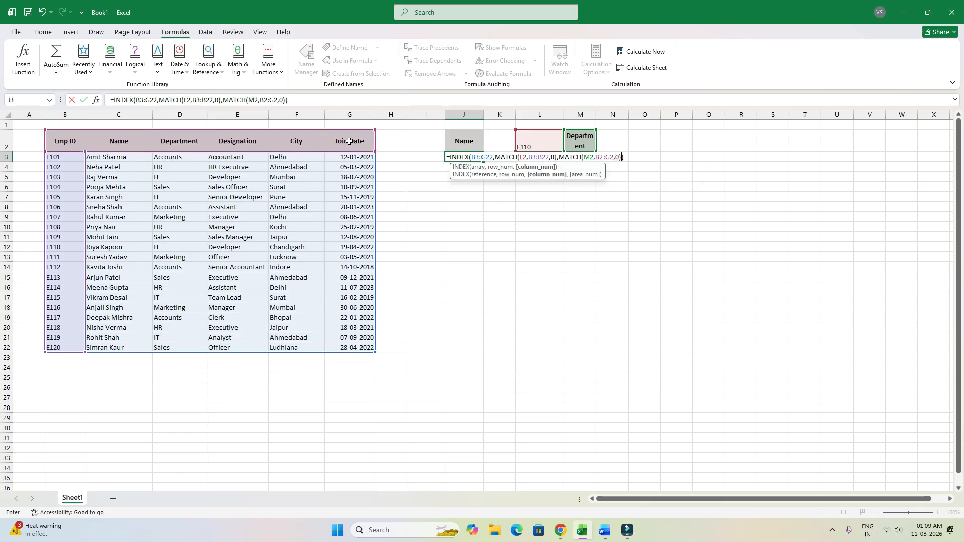
key(Return)
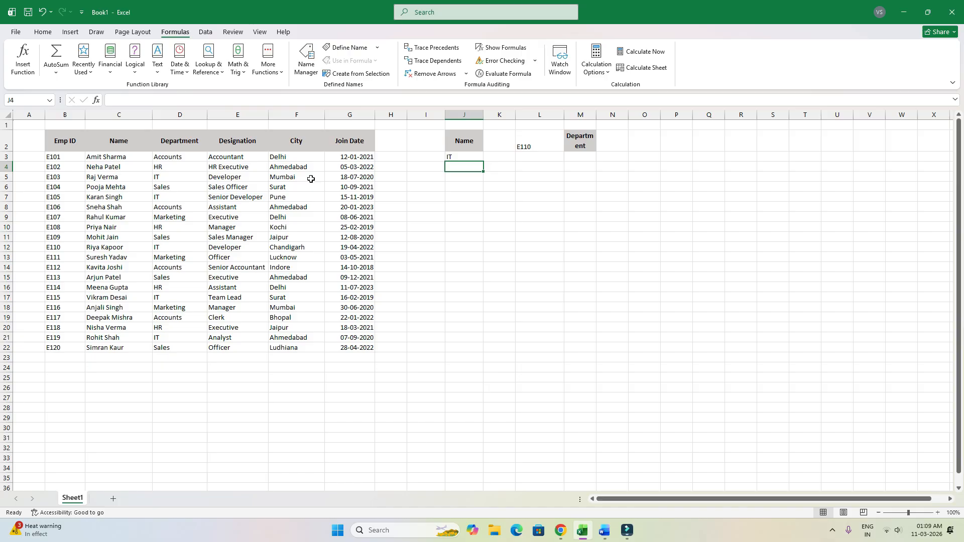
Evaluate the two-way INDEX and MATCH formula in J3 step by step with Evaluate Formula through to the final result.
click(469, 156)
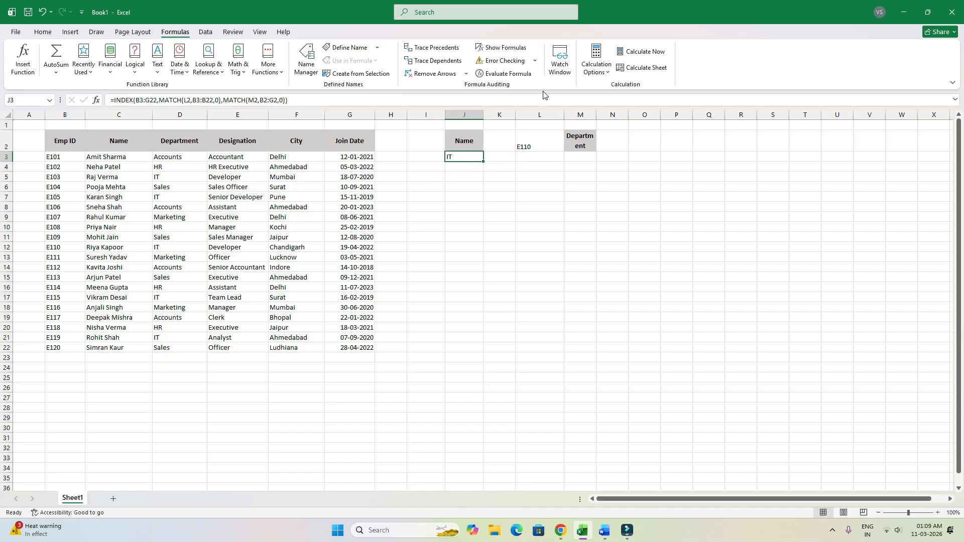
click(497, 74)
click(676, 224)
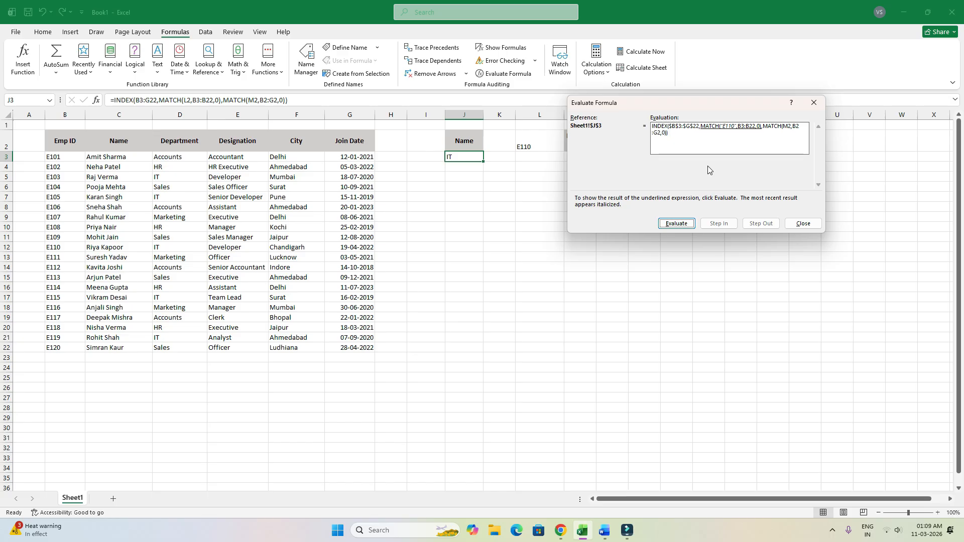
click(678, 224)
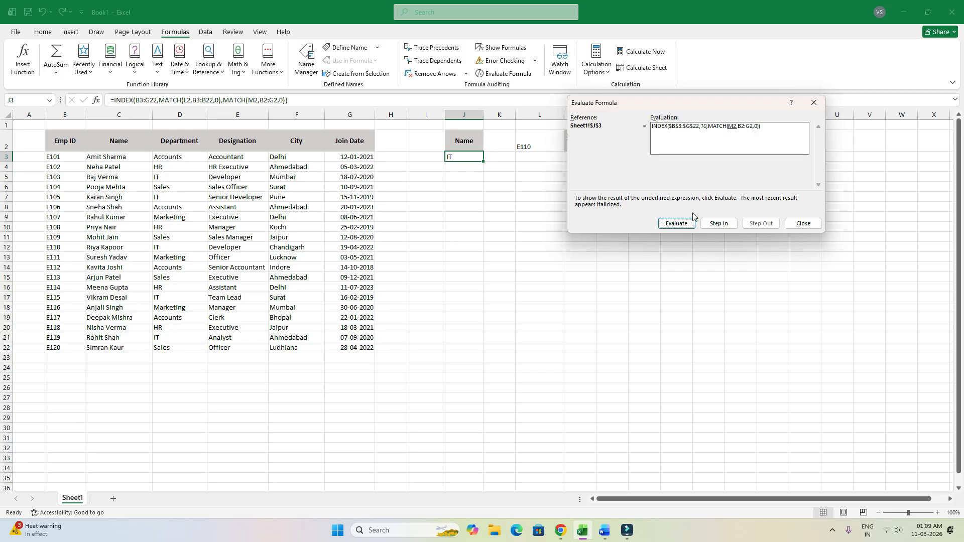
click(678, 224)
click(676, 224)
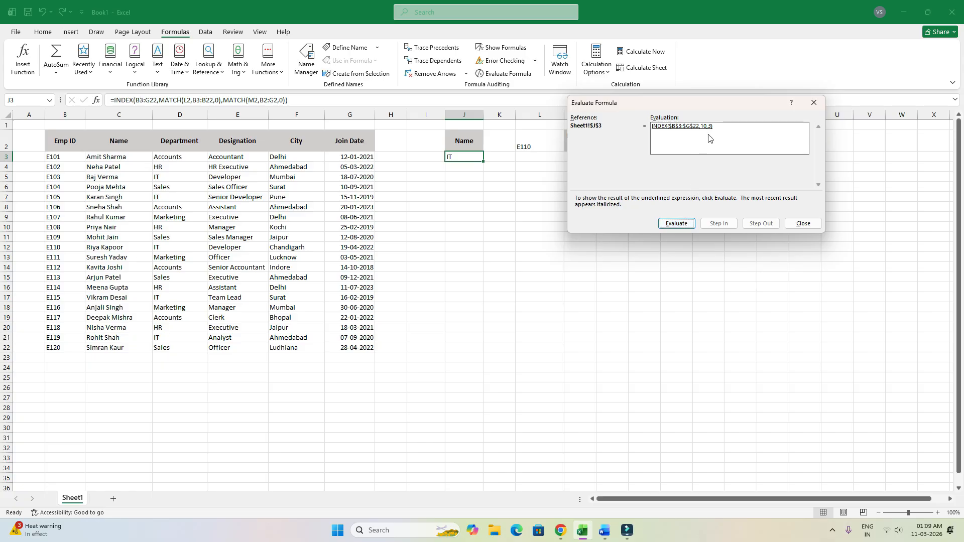
click(677, 224)
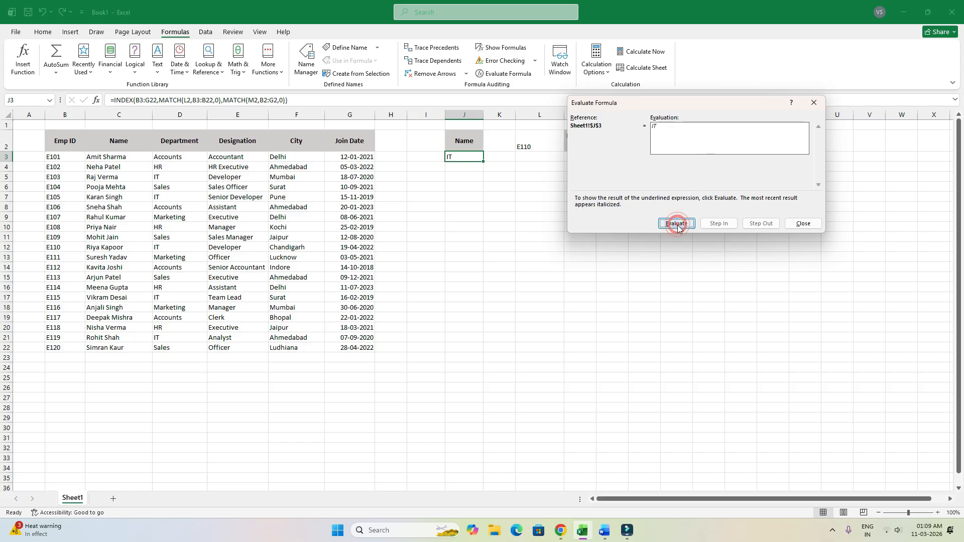
click(814, 102)
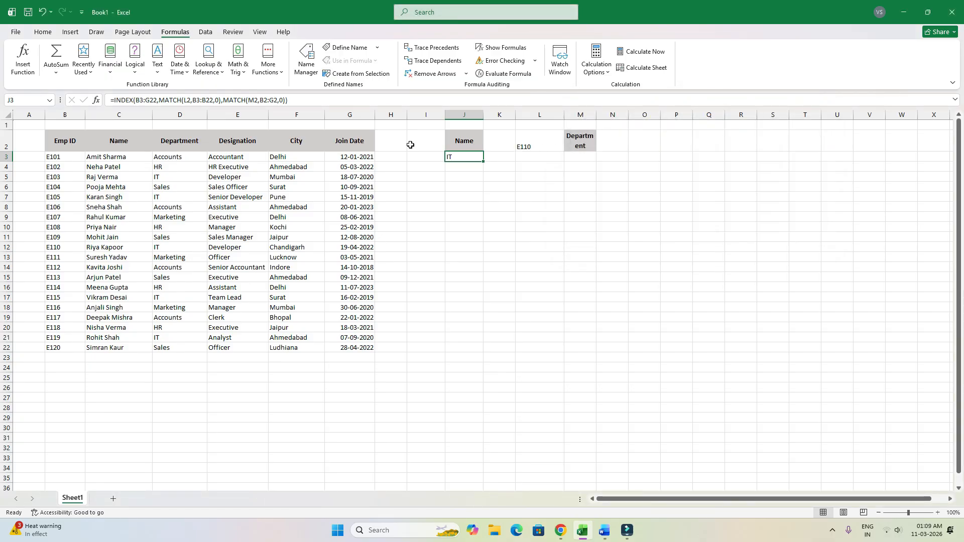
Copy the Designation header from E2 into M2 as the column lookup value.
click(234, 144)
key(ctrl+c)
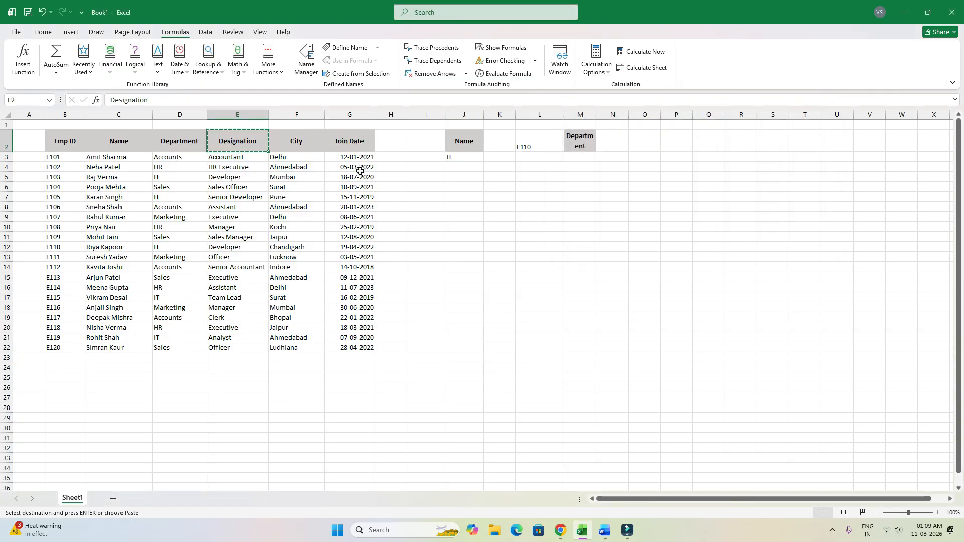
click(580, 140)
key(Return)
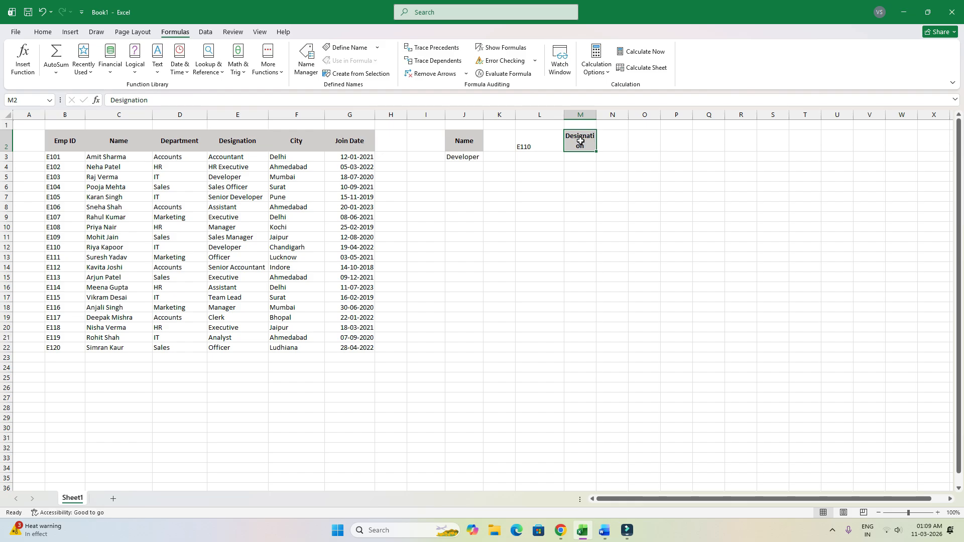
Copy the City header from F2 into M2 as the column lookup value.
click(315, 137)
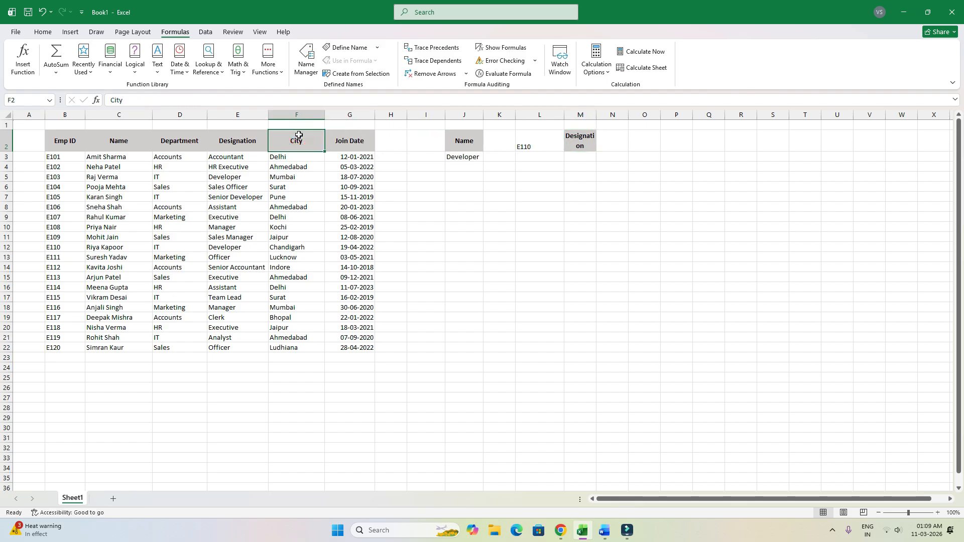
key(ctrl+c)
click(573, 138)
key(Return)
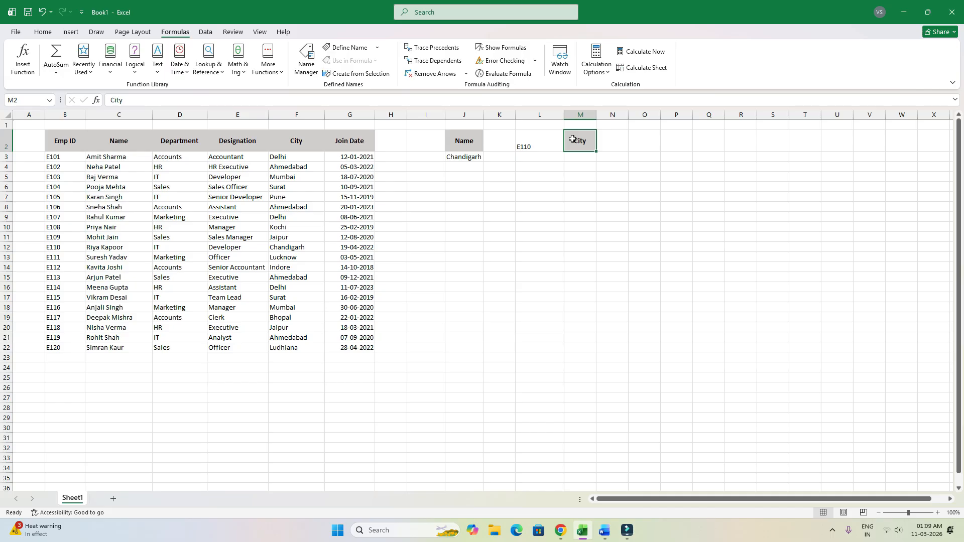
click(528, 237)
click(539, 195)
click(604, 195)
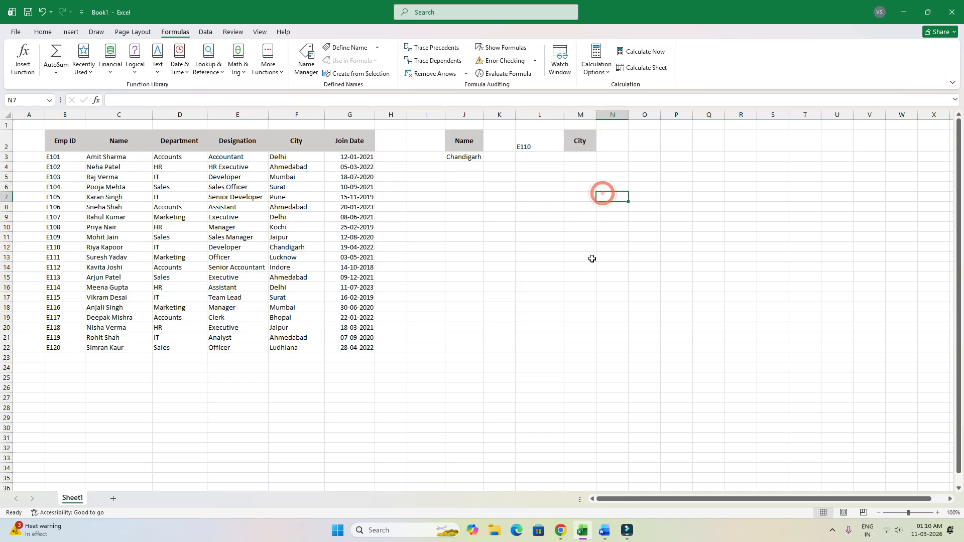
click(592, 259)
click(464, 245)
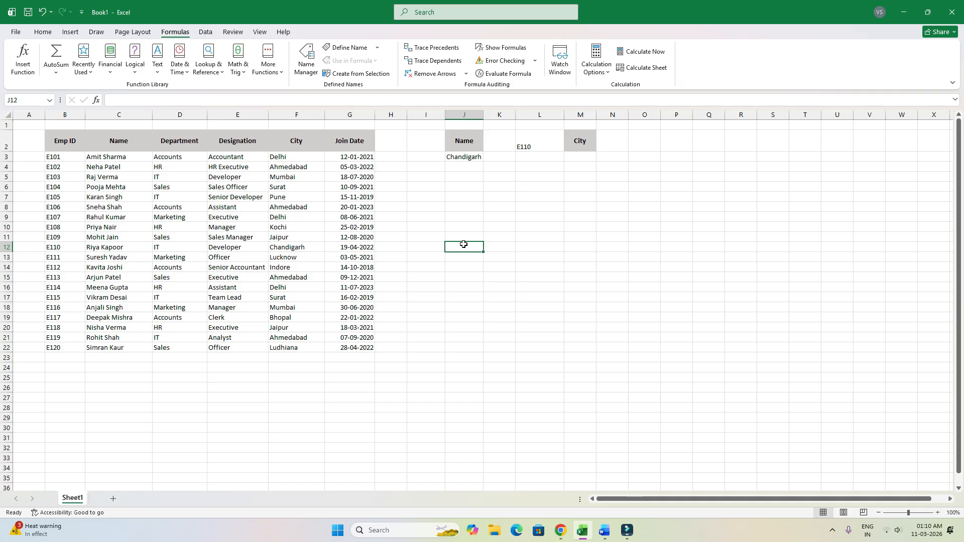
Examine the J3 formula, the L2 lookup ID, and the Emp ID and Designation columns of the employee table.
click(476, 159)
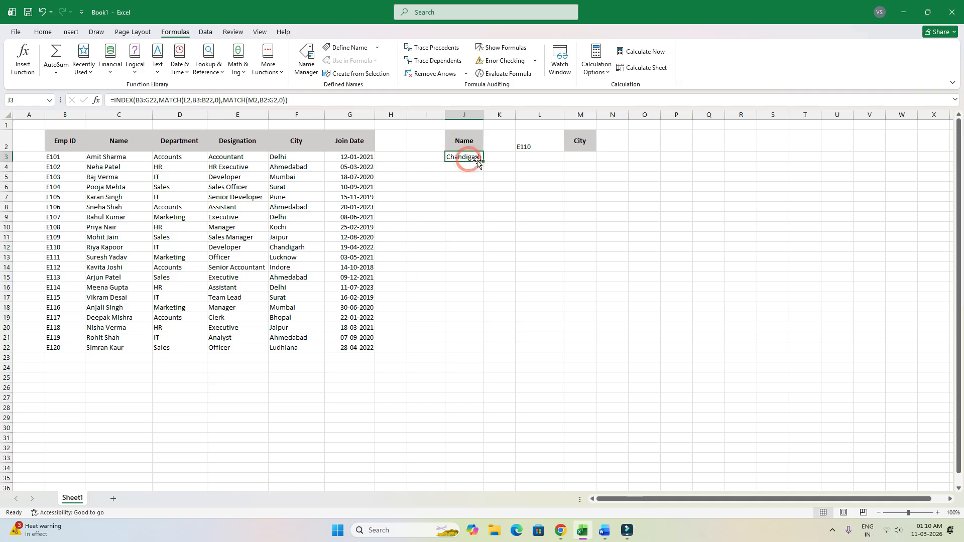
click(528, 147)
drag(70, 158, 66, 338)
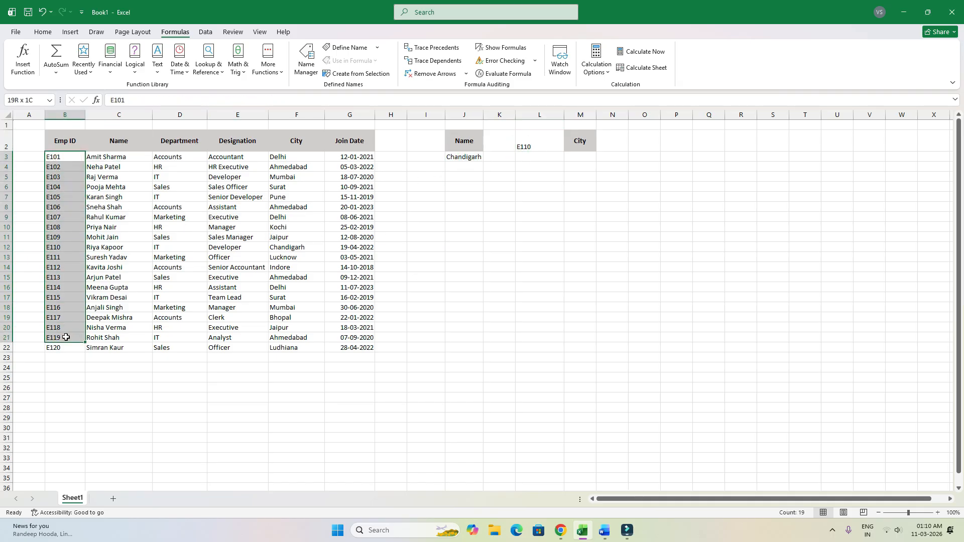
click(158, 246)
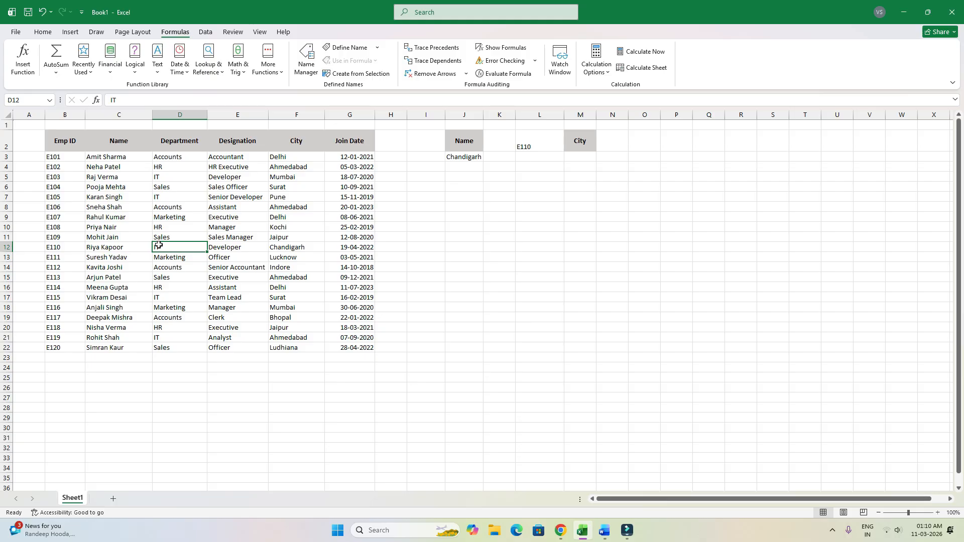
drag(215, 158, 218, 346)
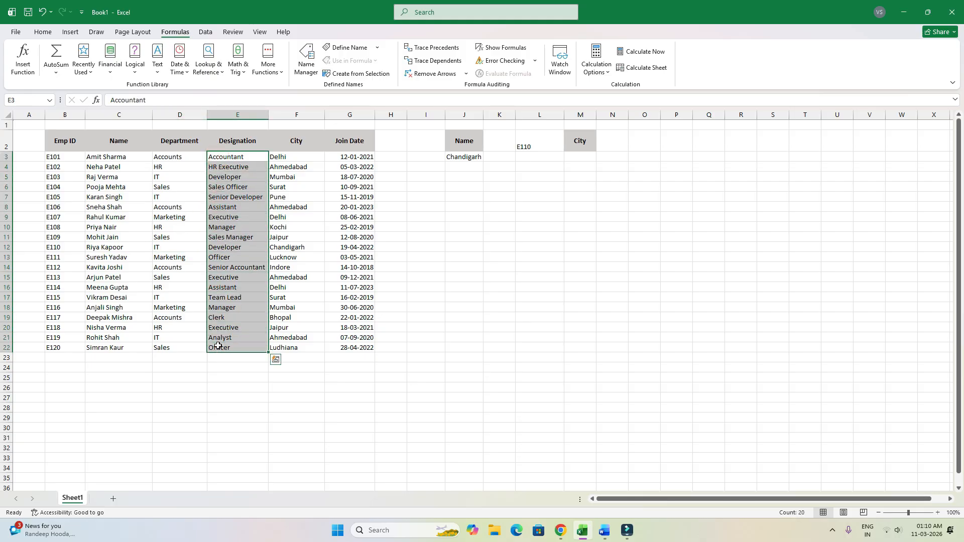
click(198, 199)
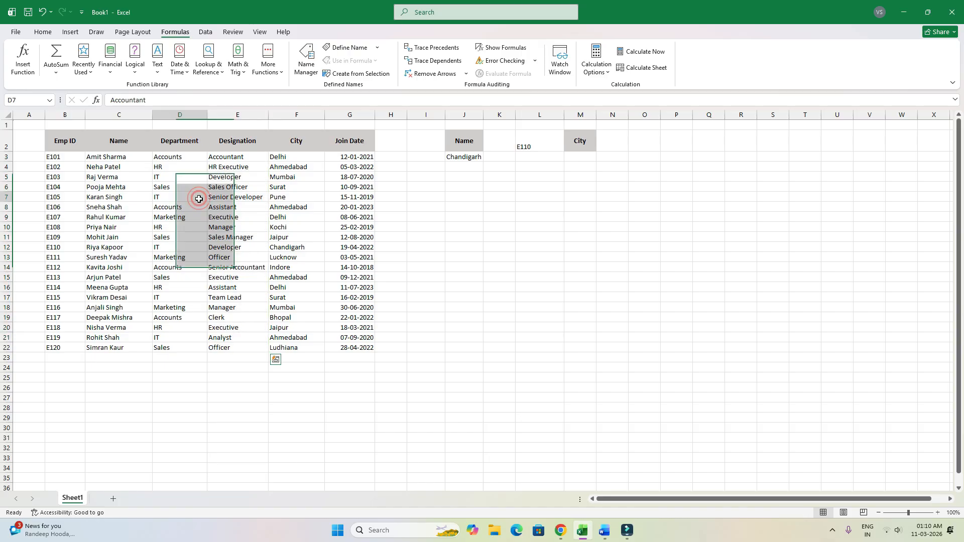
click(242, 187)
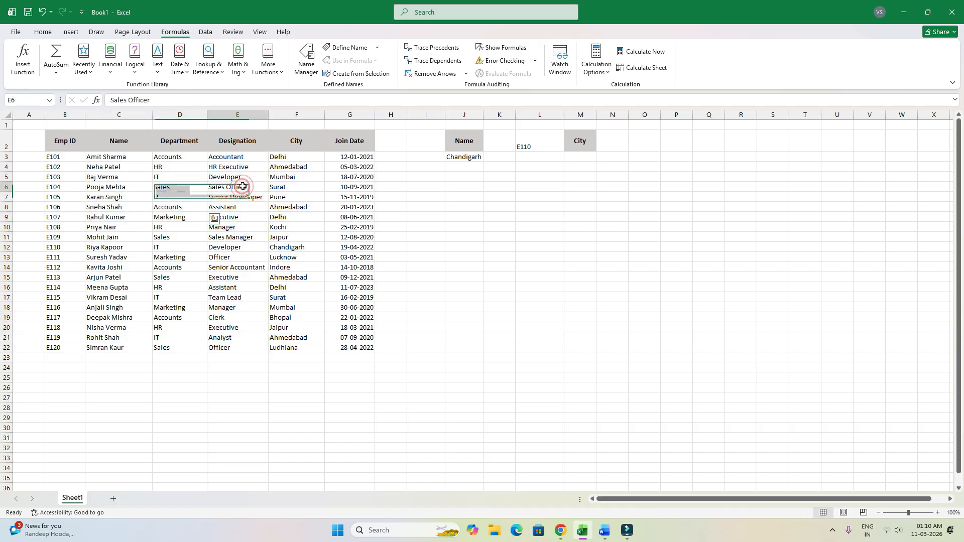
drag(243, 186, 336, 192)
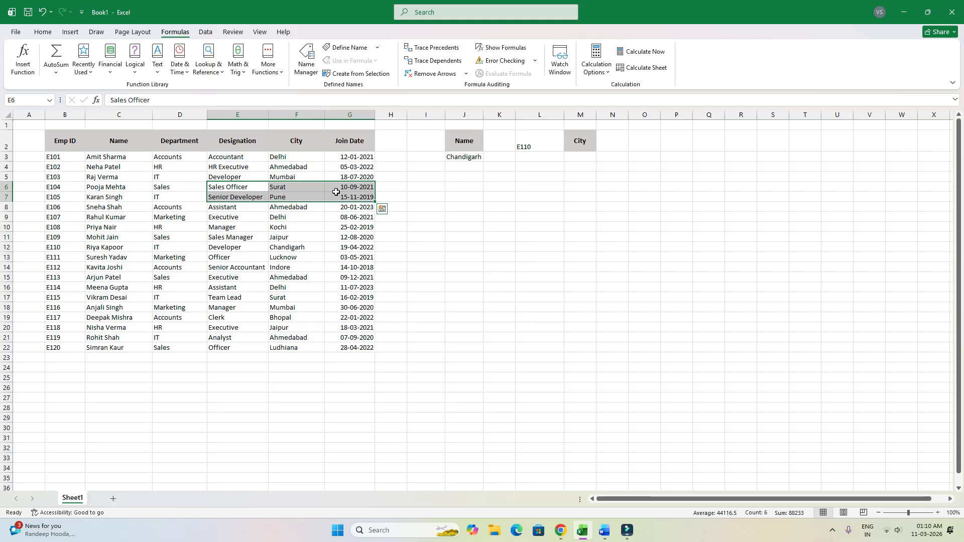
click(600, 255)
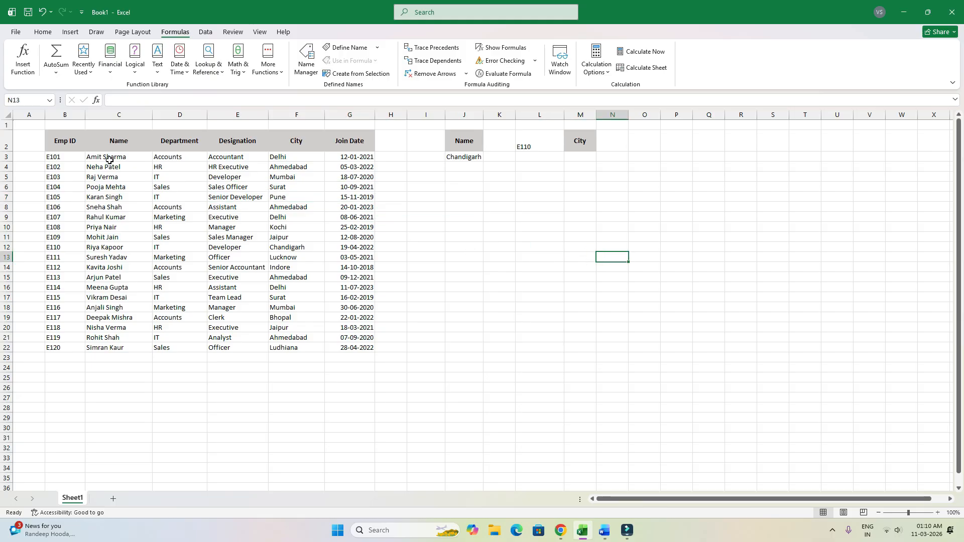
Copy the table's header row B2:G2 to a new header row starting at J14.
click(127, 150)
mouse_move(128, 149)
mouse_down()
mouse_move(129, 260)
mouse_move(114, 145)
mouse_up()
click(393, 167)
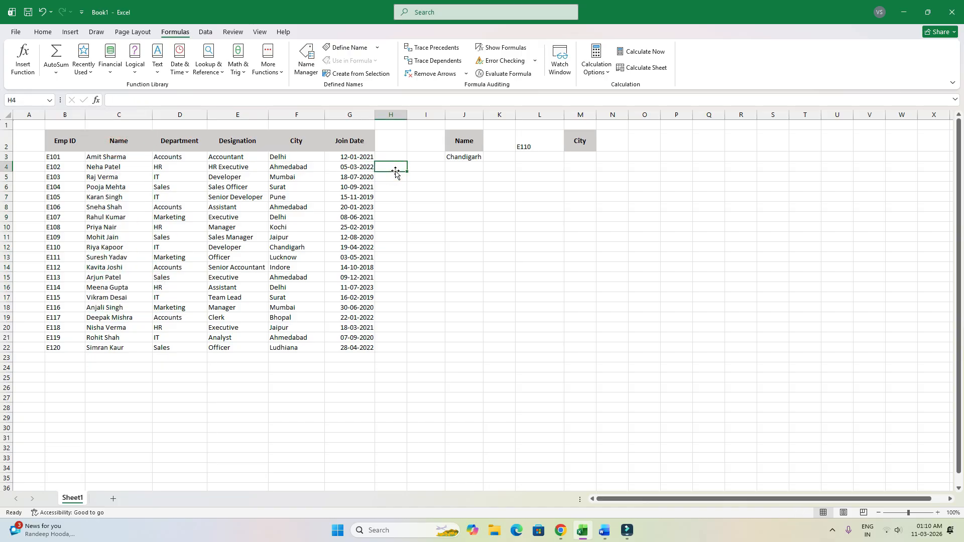
click(68, 142)
drag(340, 149, 354, 152)
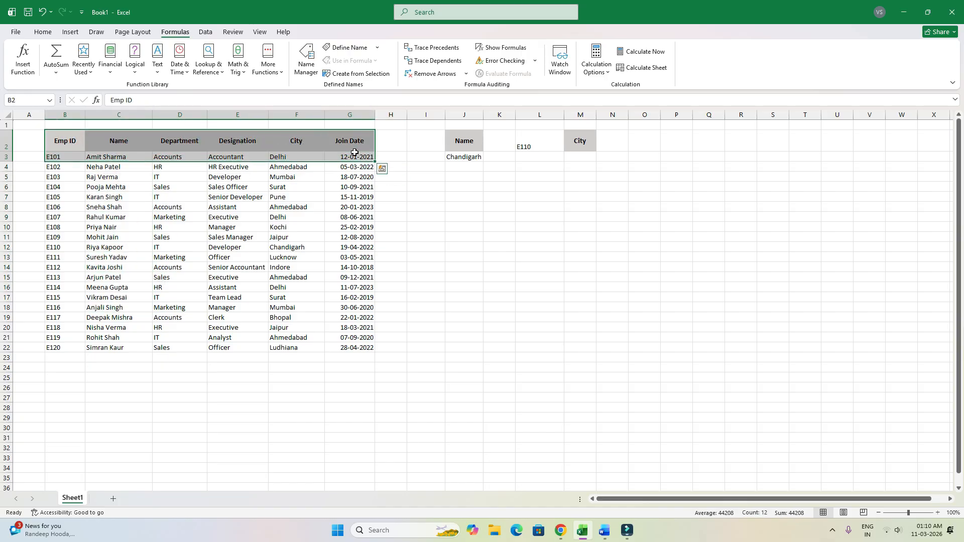
key(shift+Up)
key(ctrl+c)
click(449, 270)
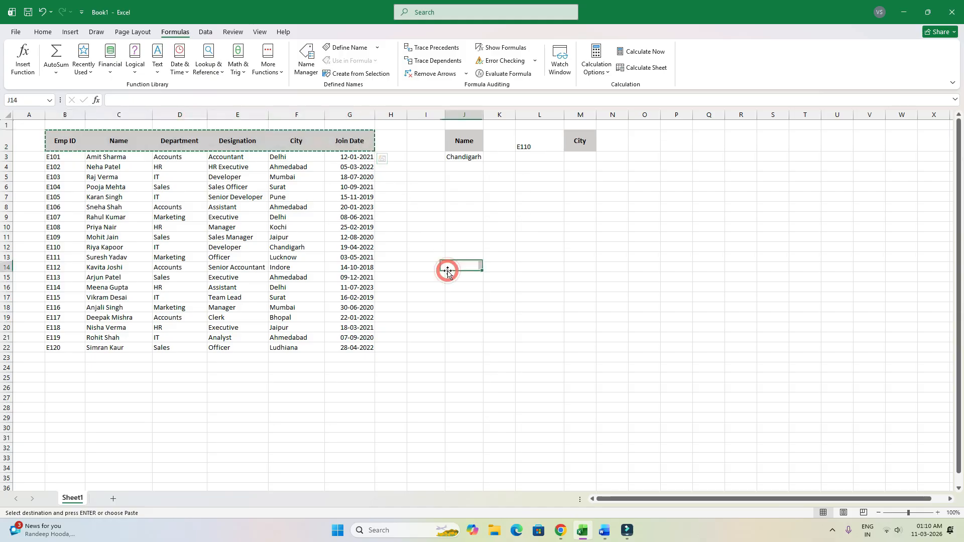
key(Return)
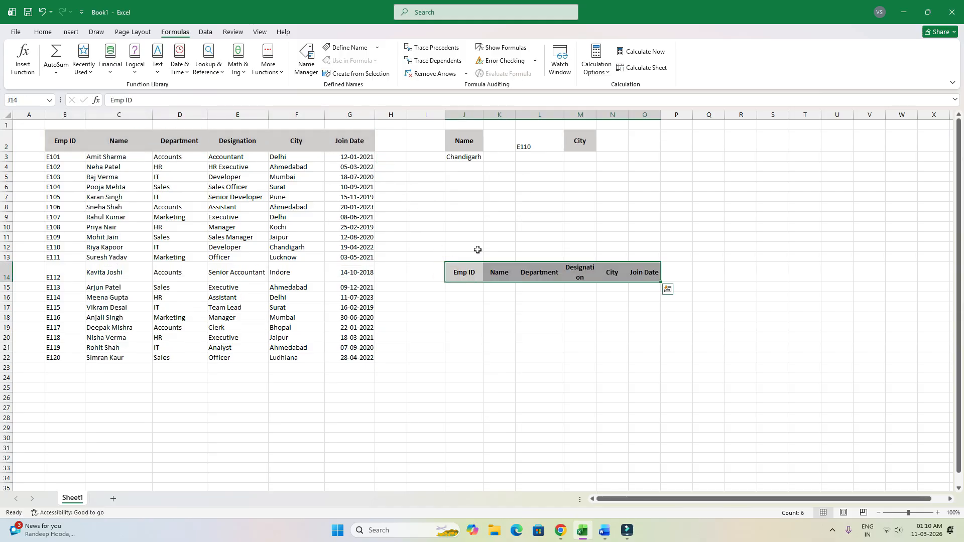
Copy the Name header from K14 into J9 as the heading for the new lookup input.
click(469, 286)
click(498, 277)
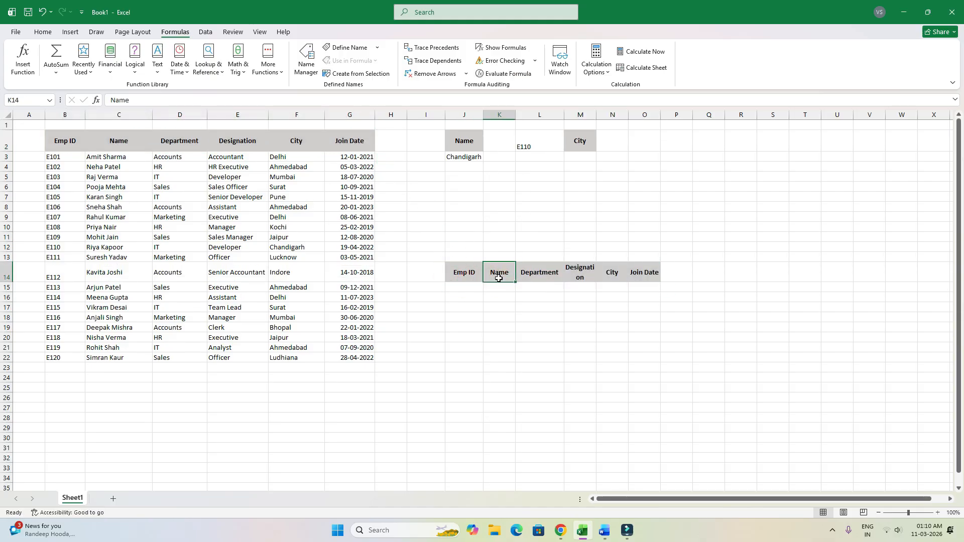
key(ctrl+c)
click(462, 217)
key(Return)
Copy the employee name from C7 into J10 as the lookup value under the Name heading.
click(463, 226)
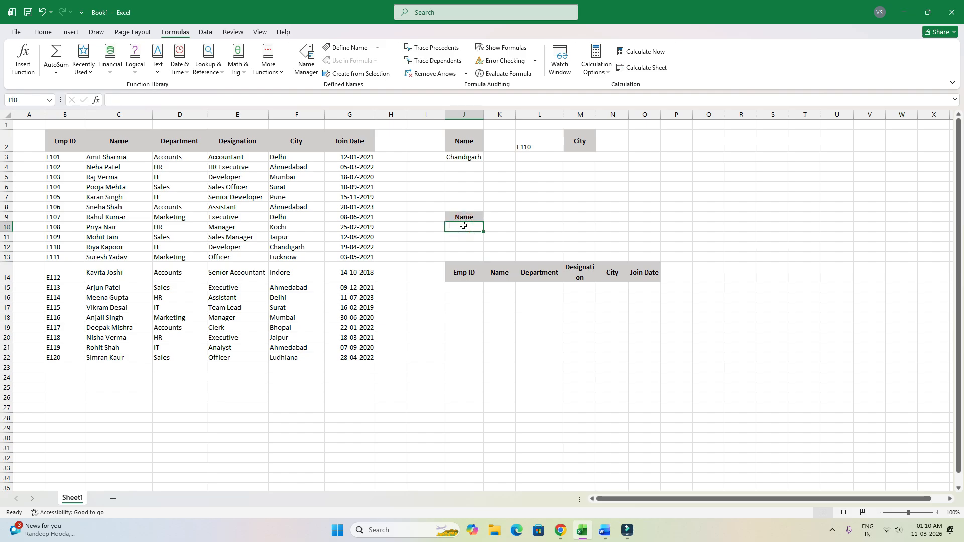
click(129, 197)
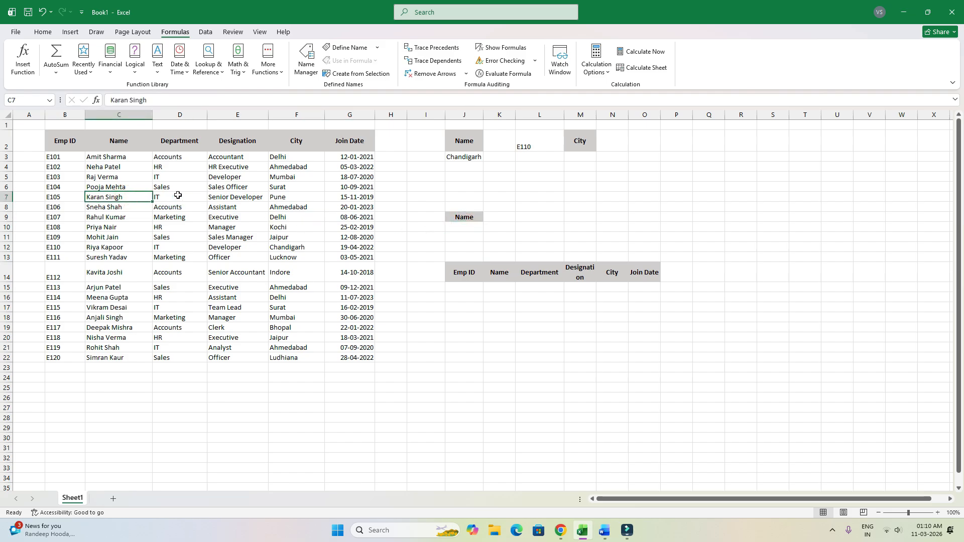
key(ctrl+c)
click(461, 227)
key(Return)
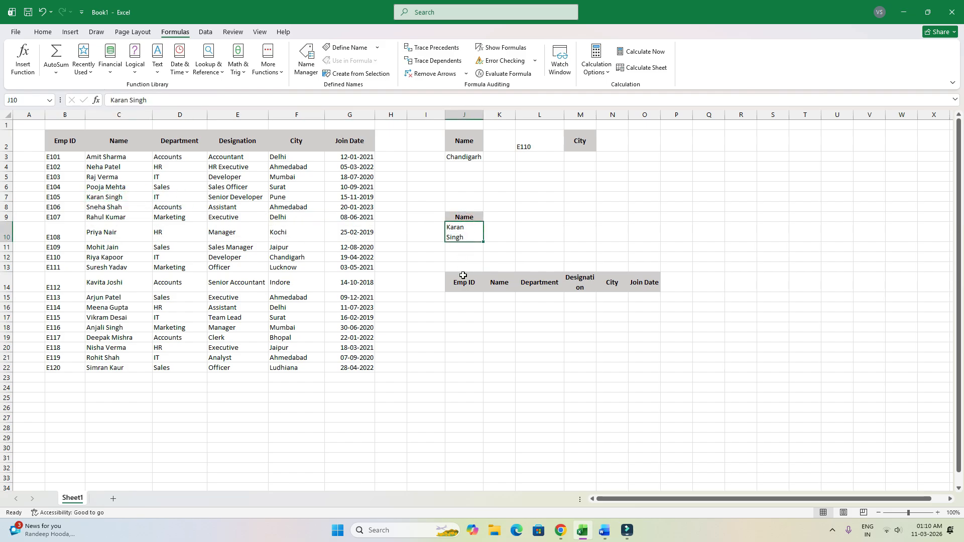
click(463, 297)
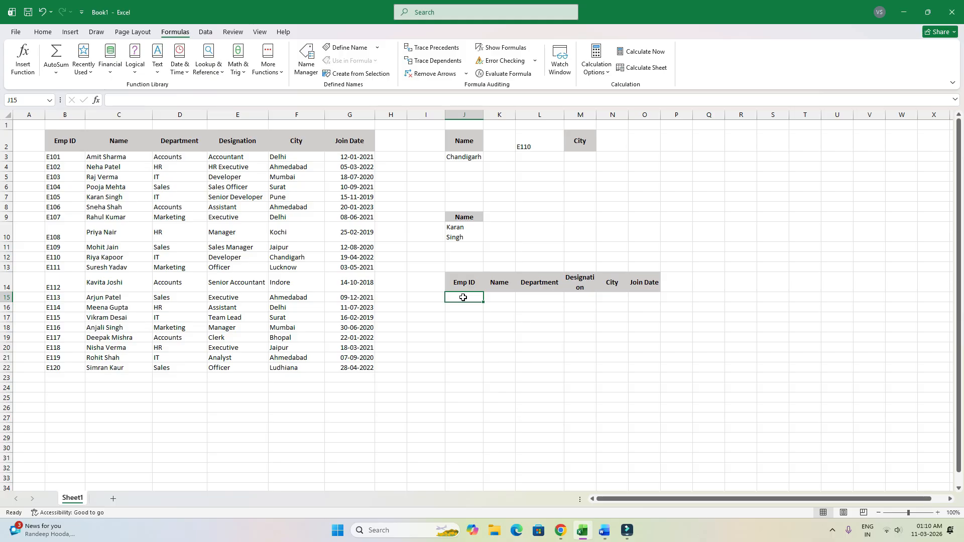
Enter =INDEX(B3:G22,MATCH(J10,C3:C22,0)) in J15 to look up the employee by the name in J10.
text(=INDEX()
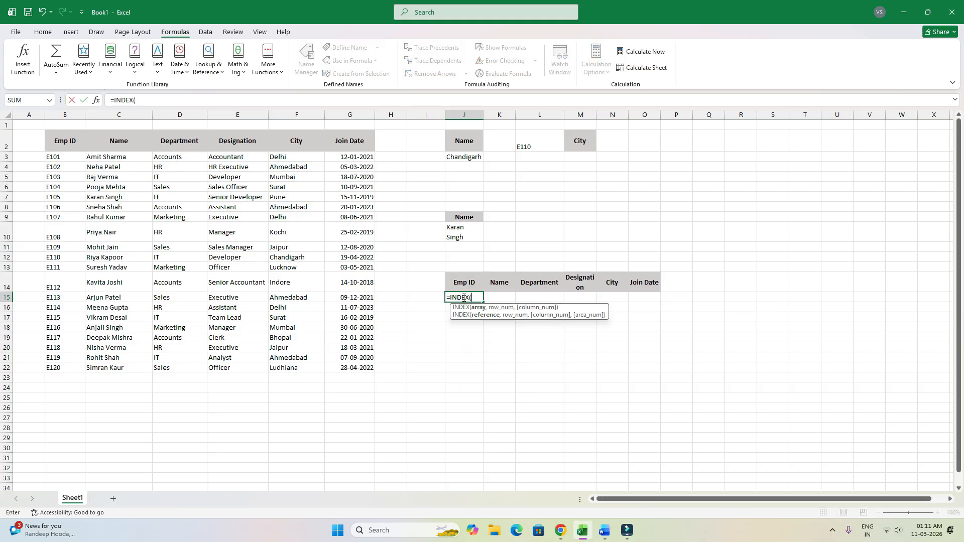
drag(65, 157, 353, 367)
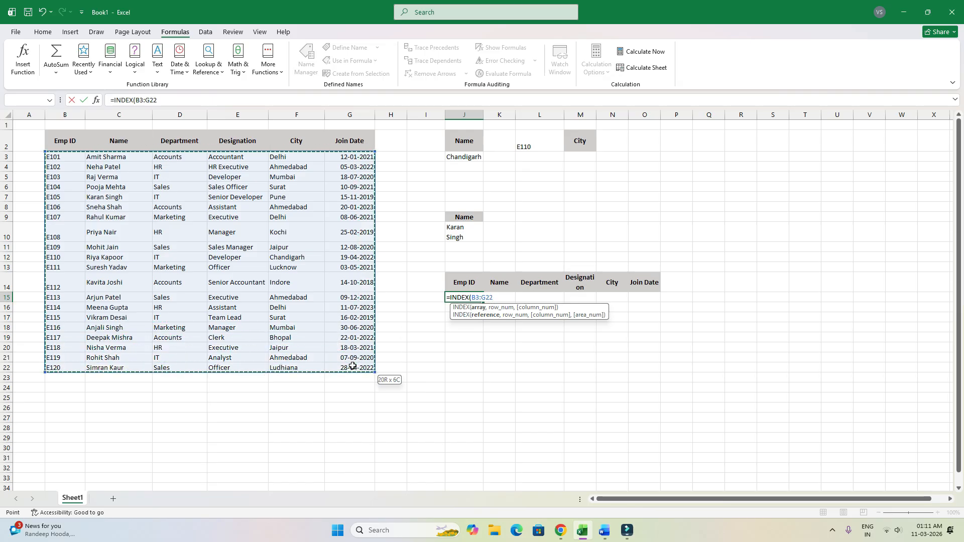
text(,)
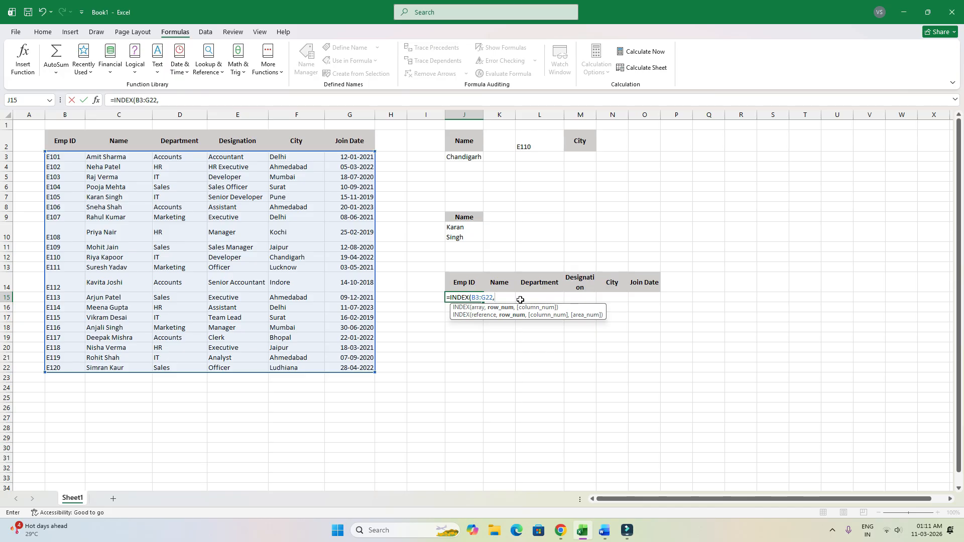
text(match)
key(Tab)
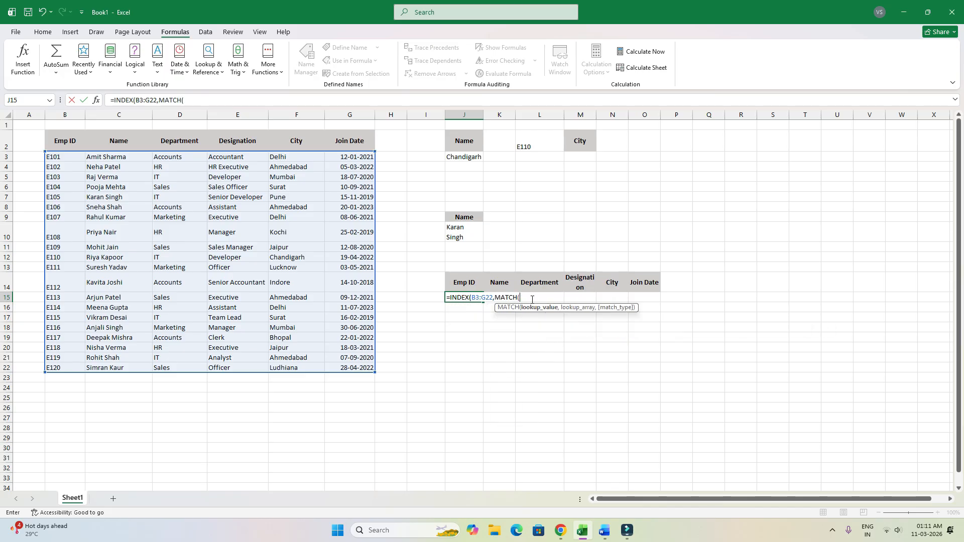
click(471, 228)
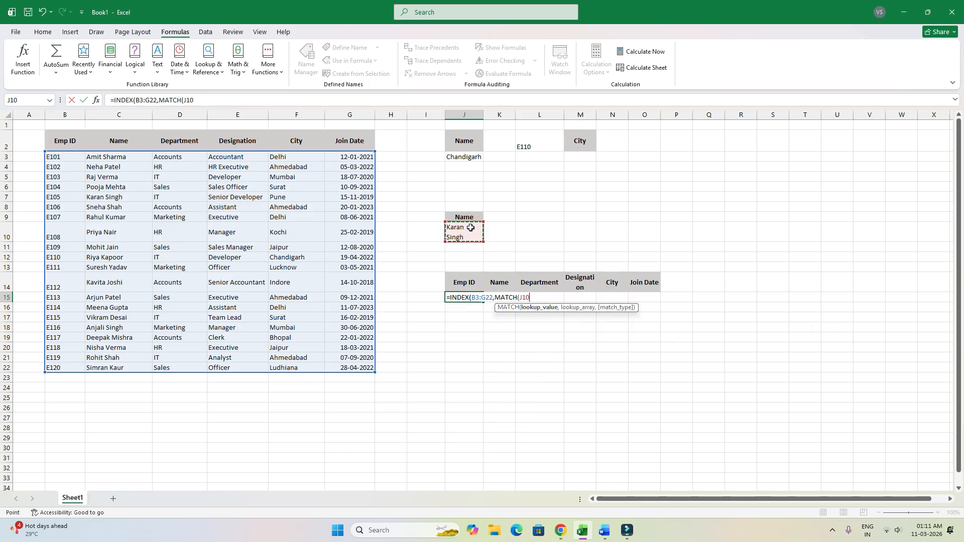
text(,)
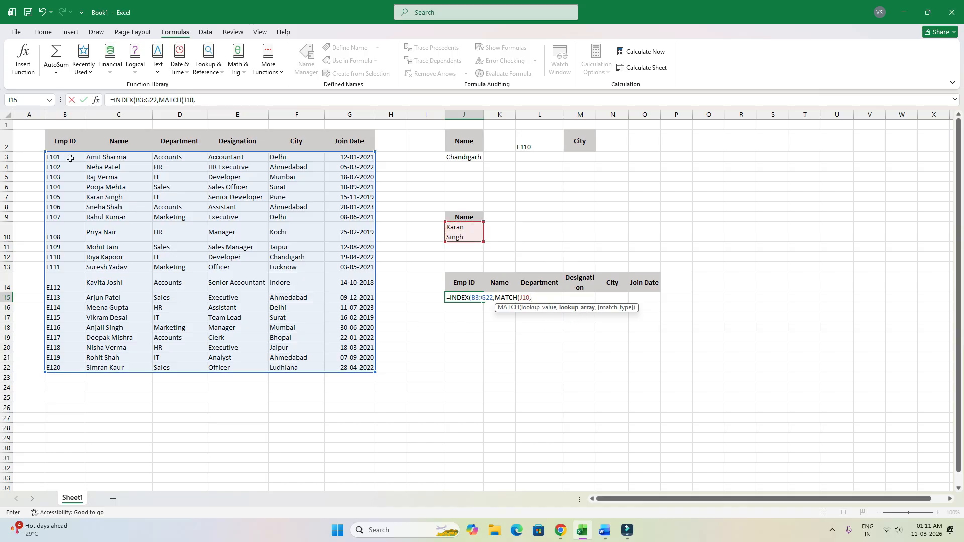
drag(125, 157, 127, 366)
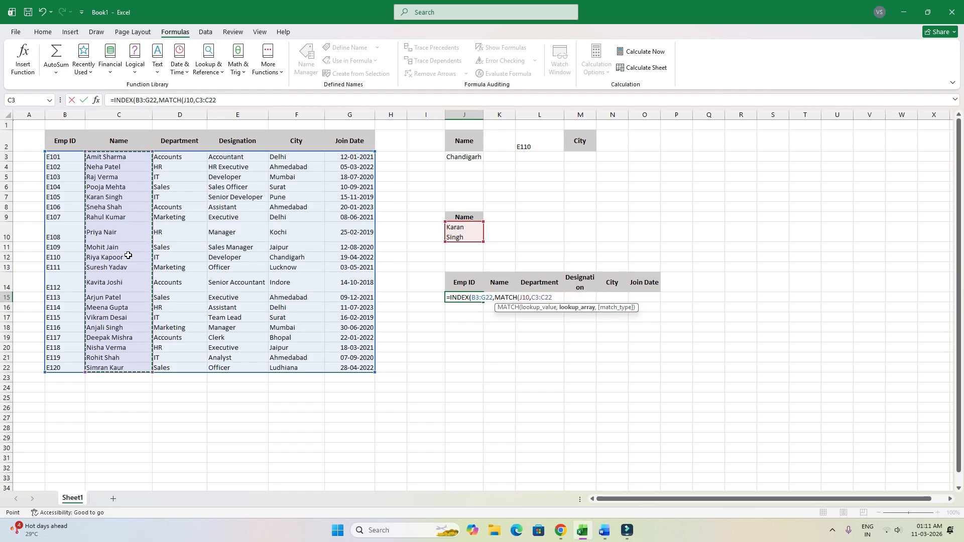
text(,0)
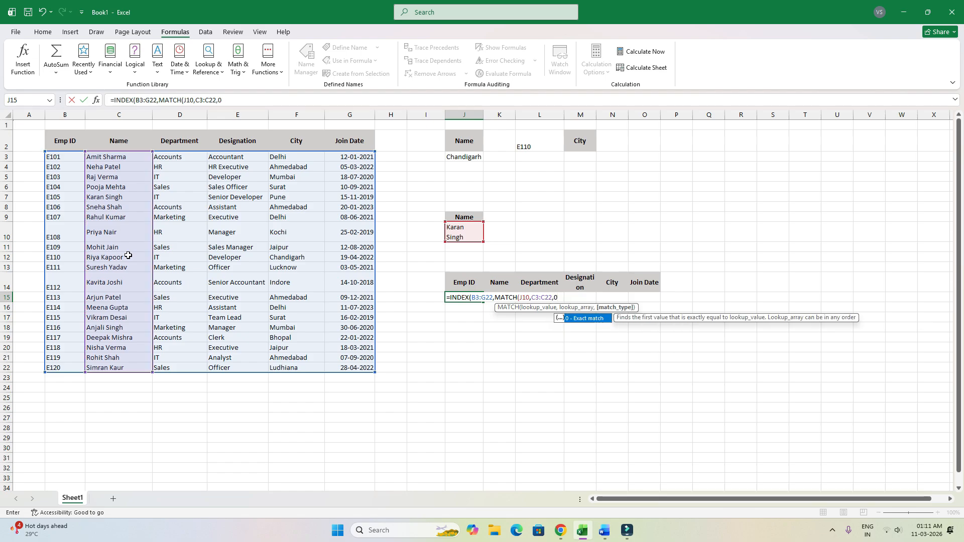
text())
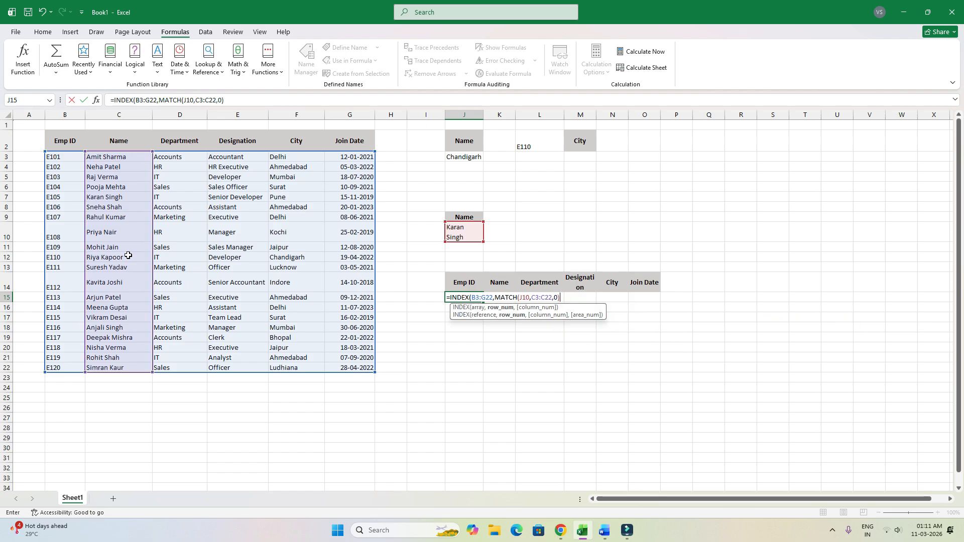
text(,)
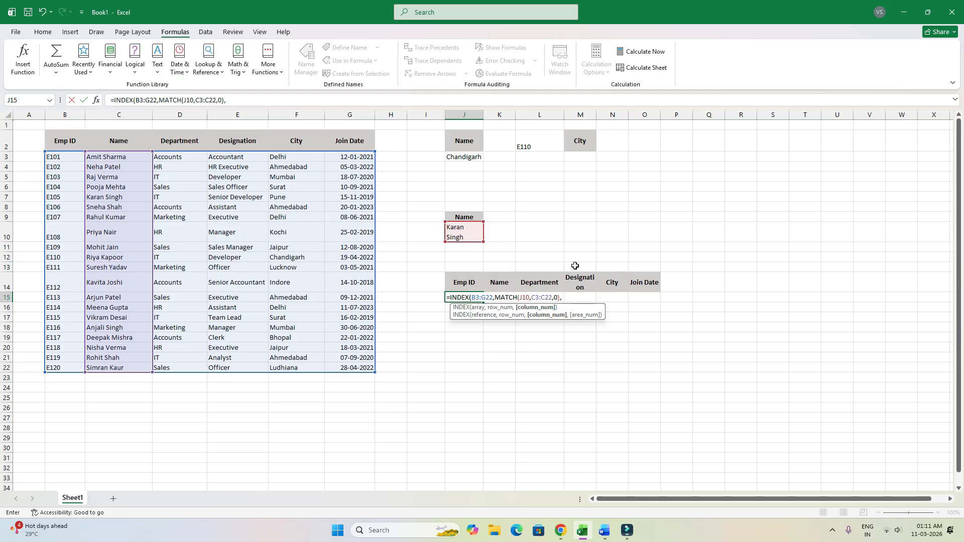
key(Return)
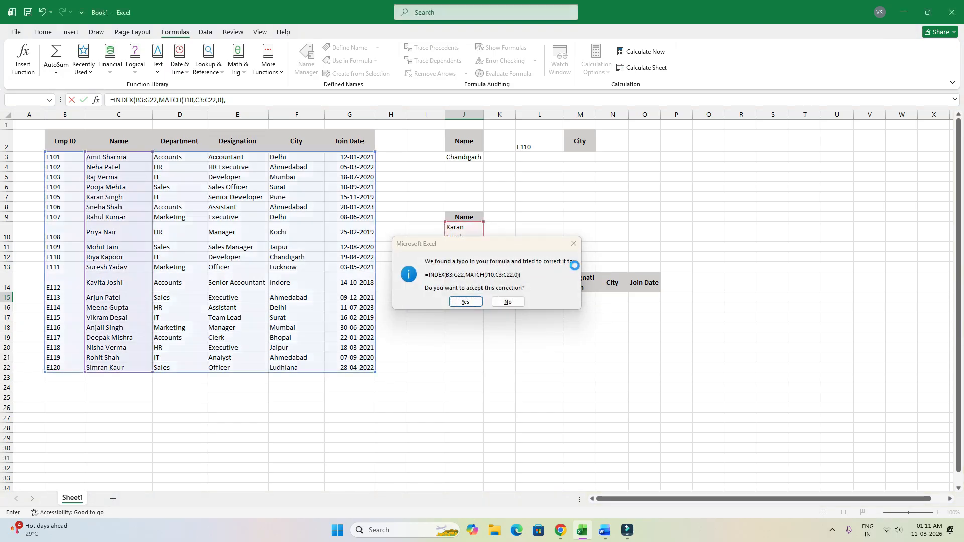
key(Return)
Add an empty column argument to the J15 formula, making it =INDEX(B3:G22,MATCH(J10,C3:C22,0),) to return the whole employee row.
double_click(476, 297)
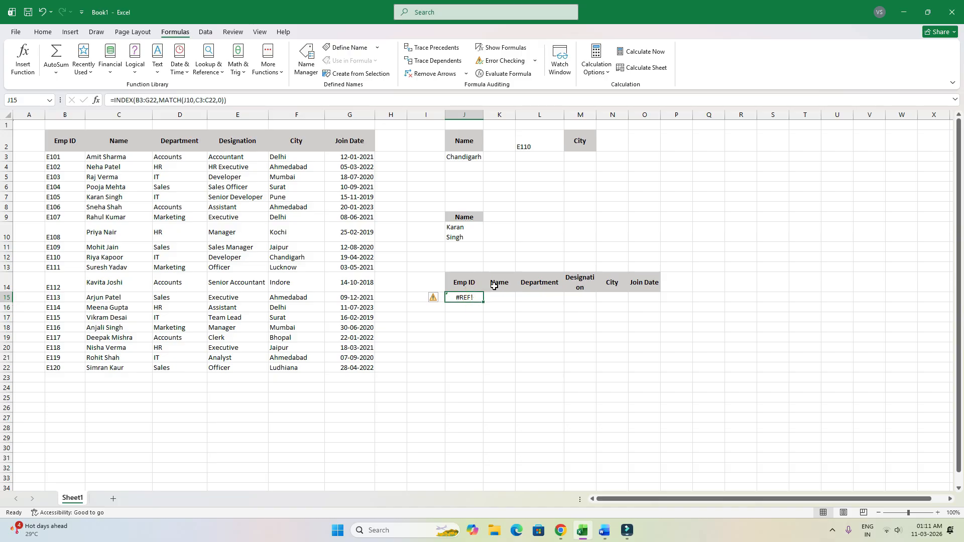
click(560, 298)
text(,)
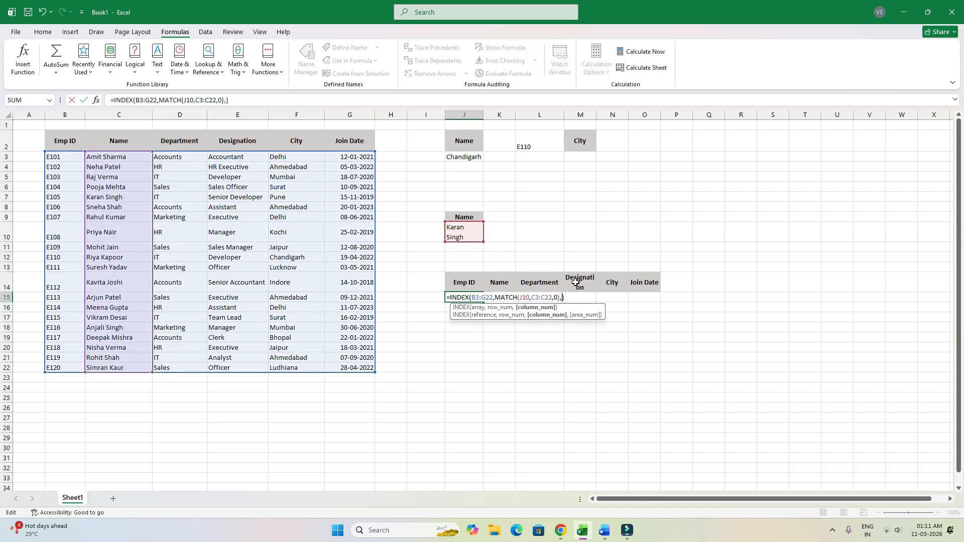
key(Return)
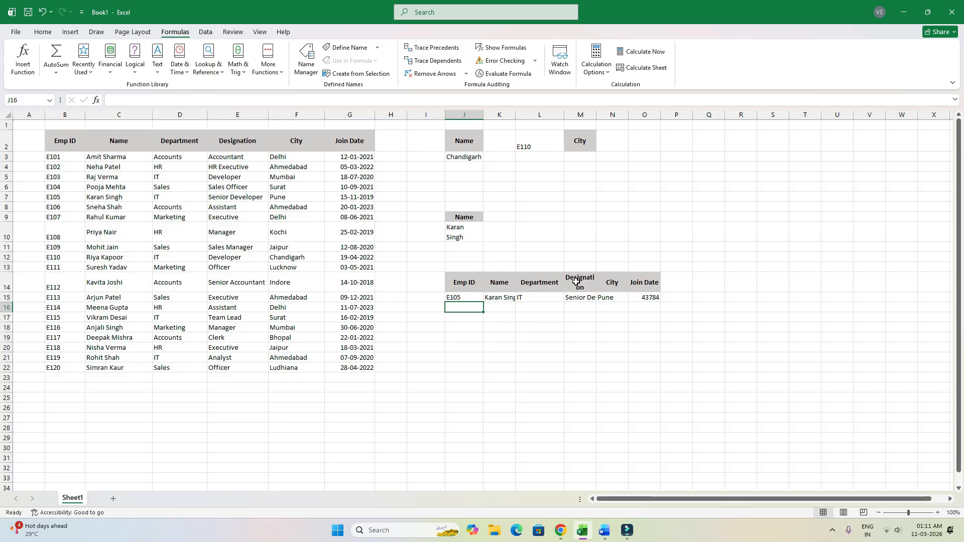
Widen column K to fit the full employee name in the lookup result row.
double_click(515, 114)
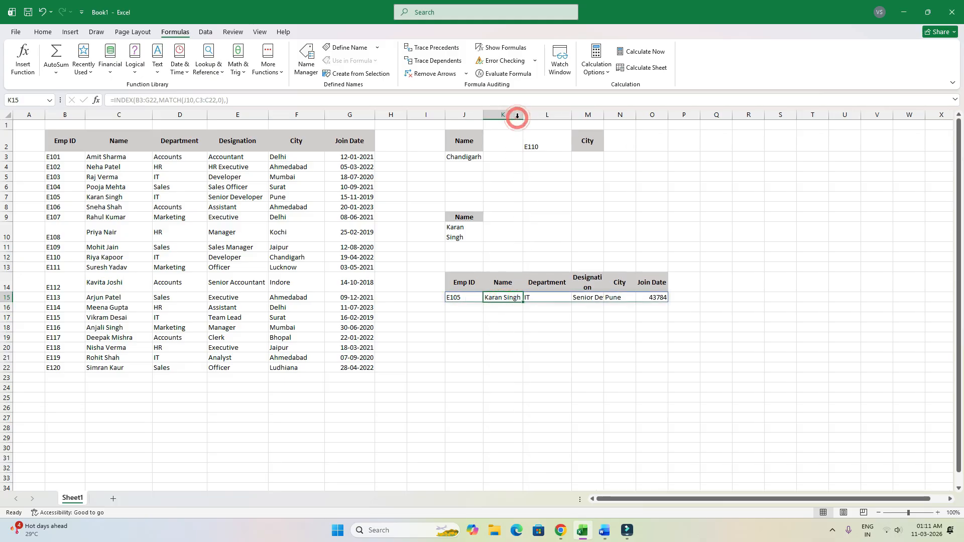
click(512, 320)
click(467, 289)
click(470, 306)
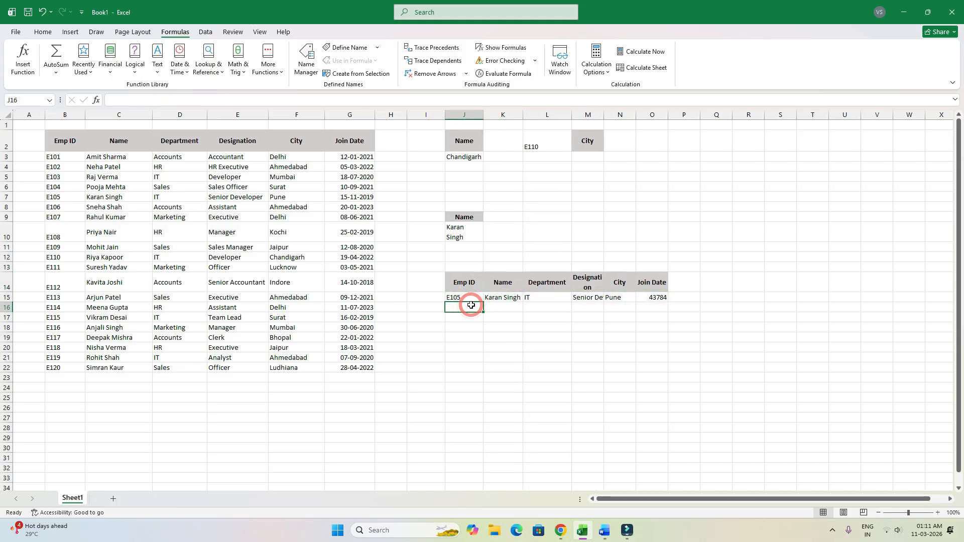
Examine the lookup name in J10, the Name column and the surrounding employee details in the table.
click(473, 239)
drag(126, 144, 129, 334)
click(111, 237)
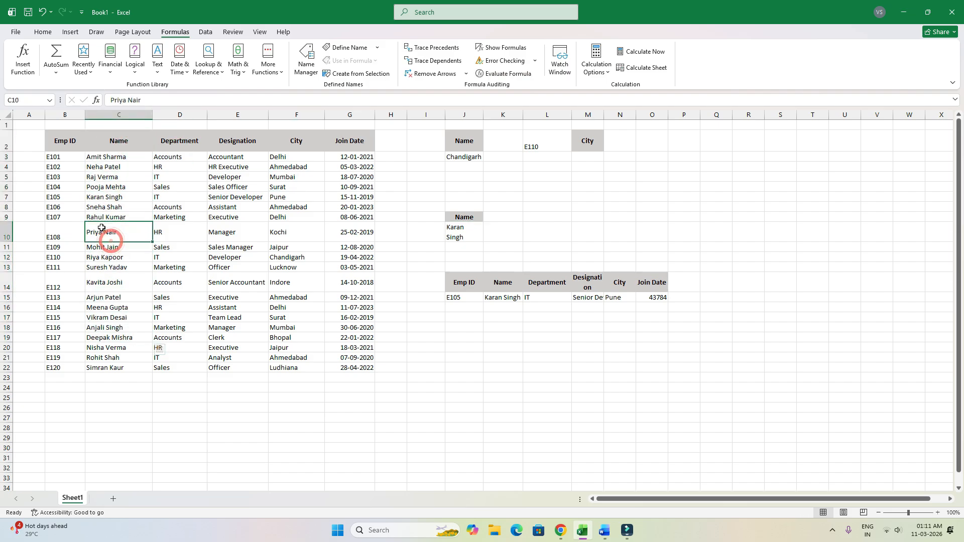
click(119, 187)
click(108, 205)
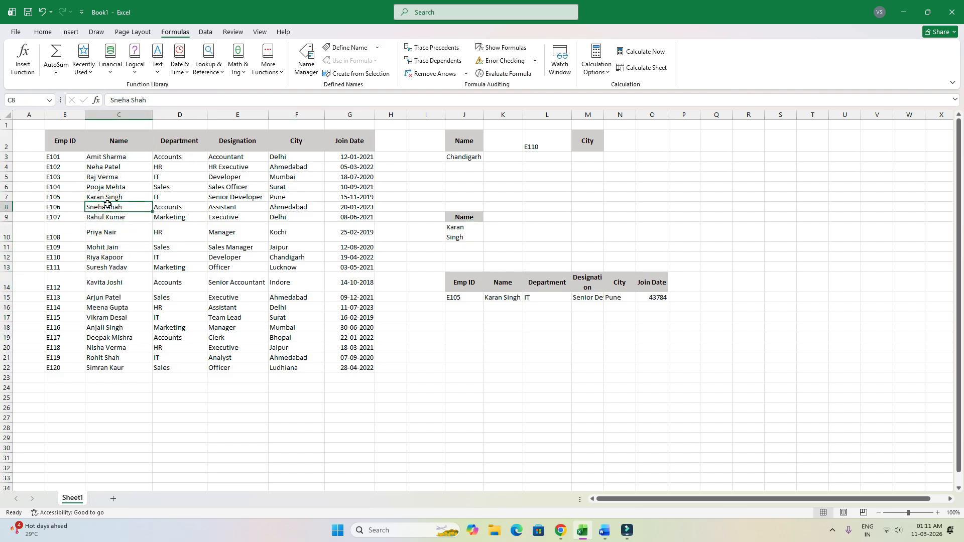
click(60, 199)
click(125, 188)
drag(164, 179, 340, 197)
click(345, 278)
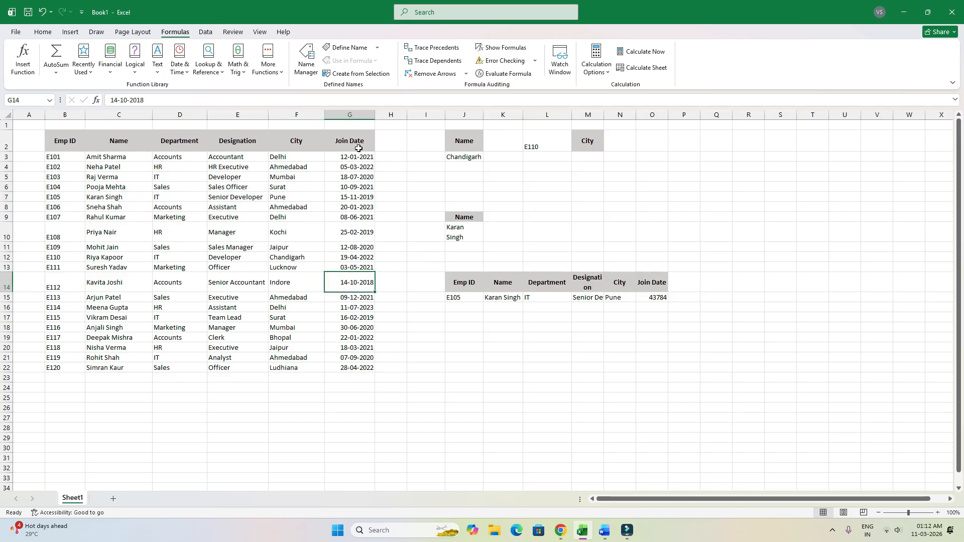
Examine the Join Date, Department, Designation and City columns of the employee table as possible lookup fields.
drag(356, 146, 355, 366)
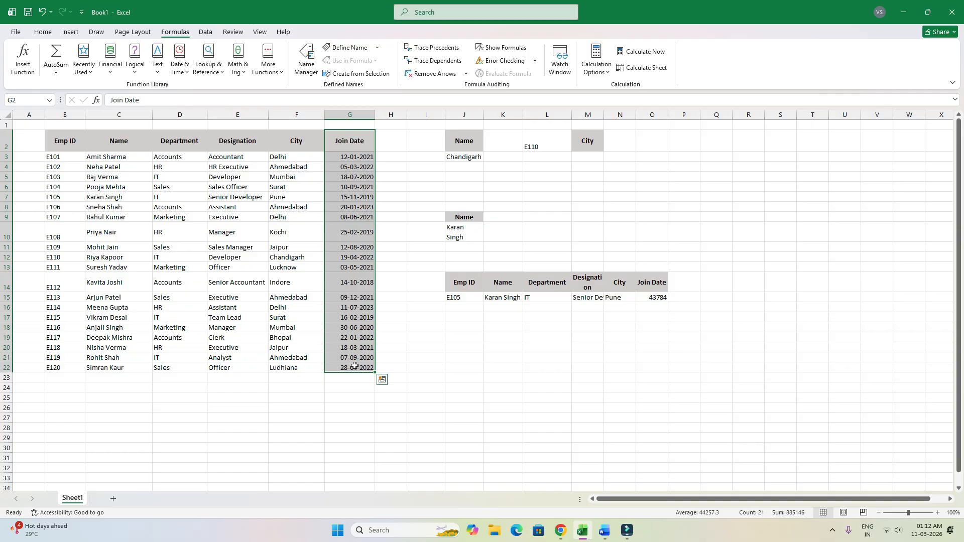
click(350, 186)
click(232, 158)
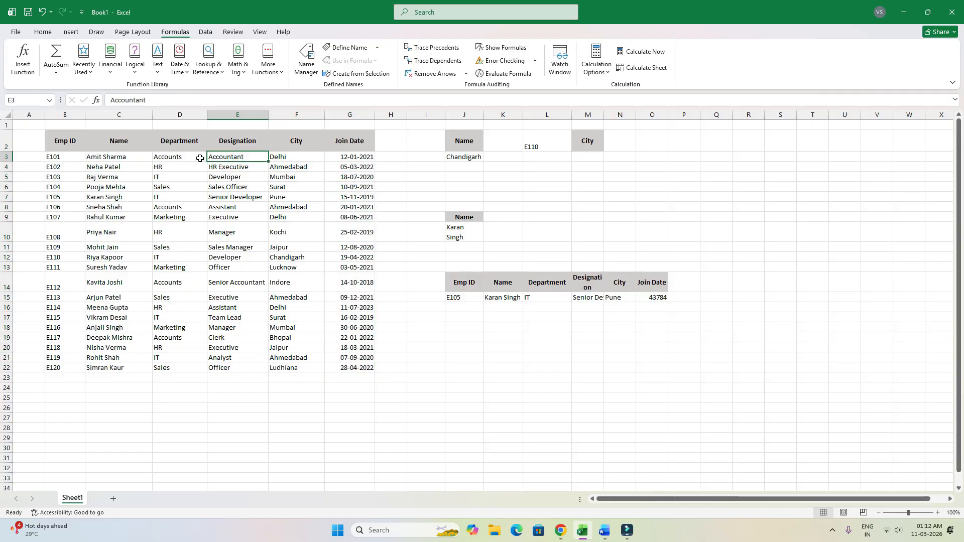
drag(181, 158, 177, 336)
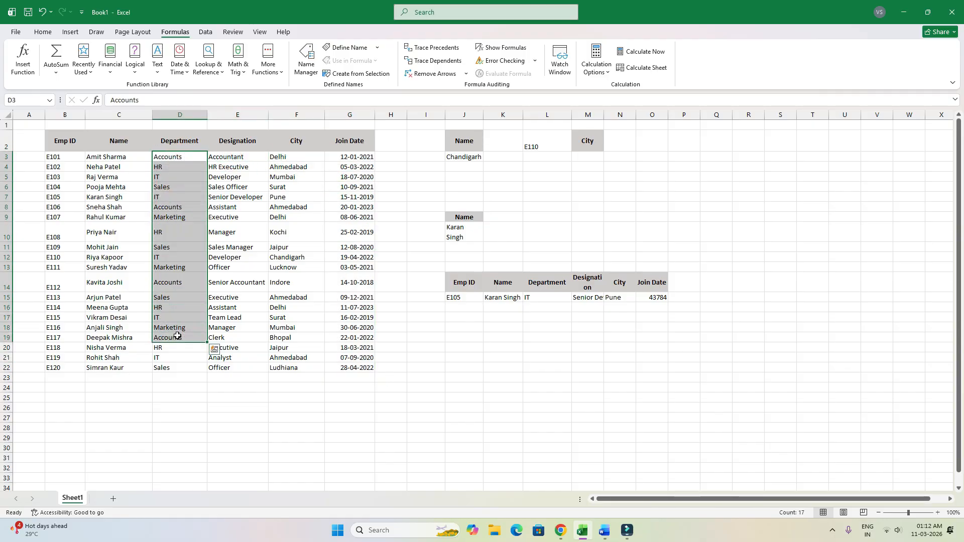
click(240, 257)
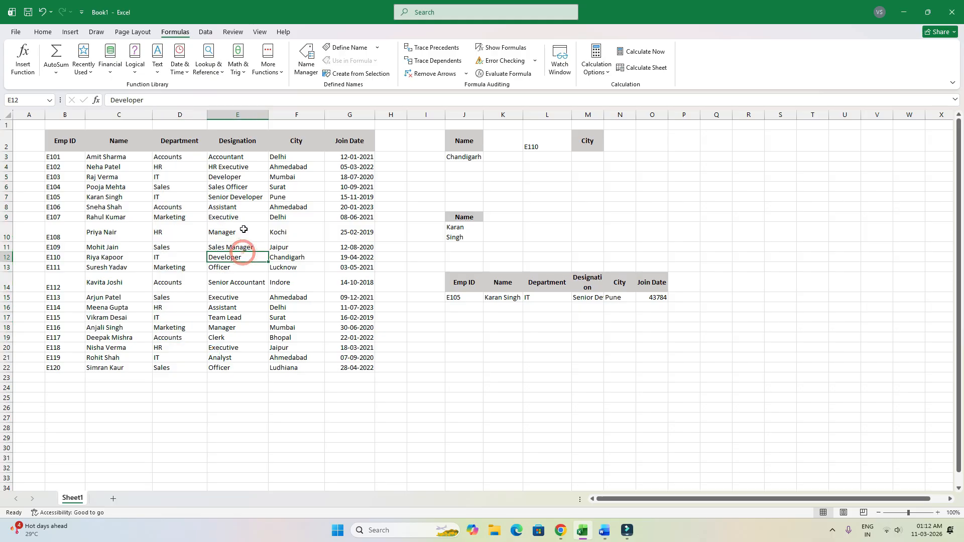
drag(244, 157, 243, 321)
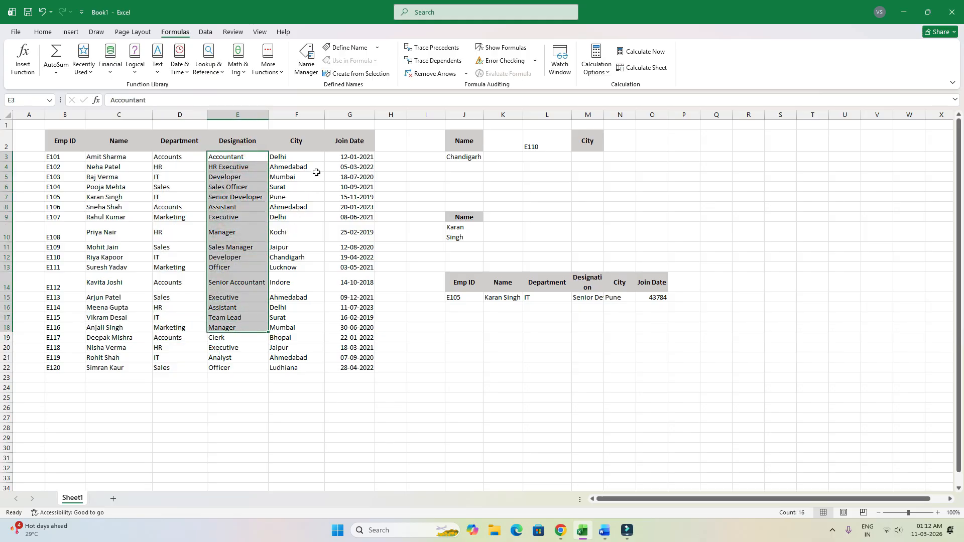
drag(314, 168, 314, 299)
click(315, 284)
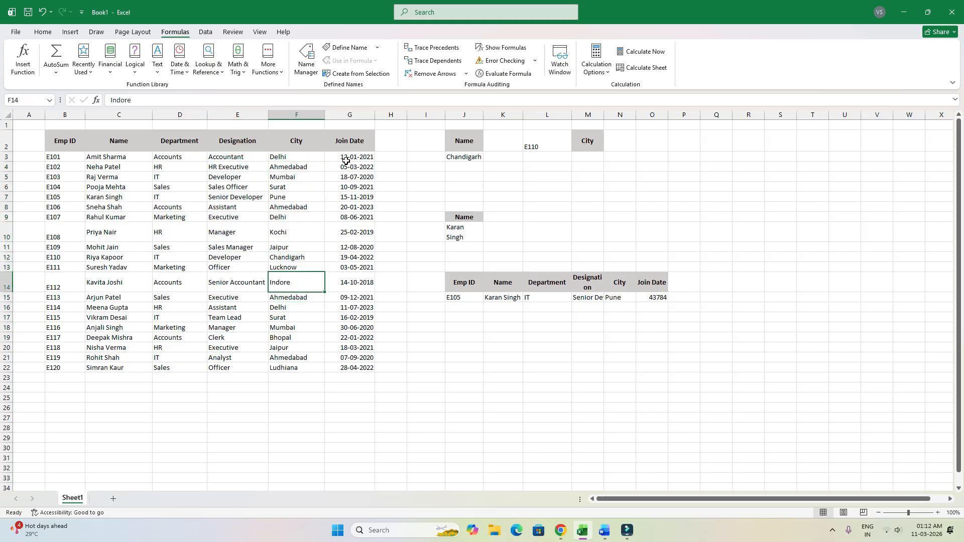
drag(352, 159, 347, 341)
click(348, 257)
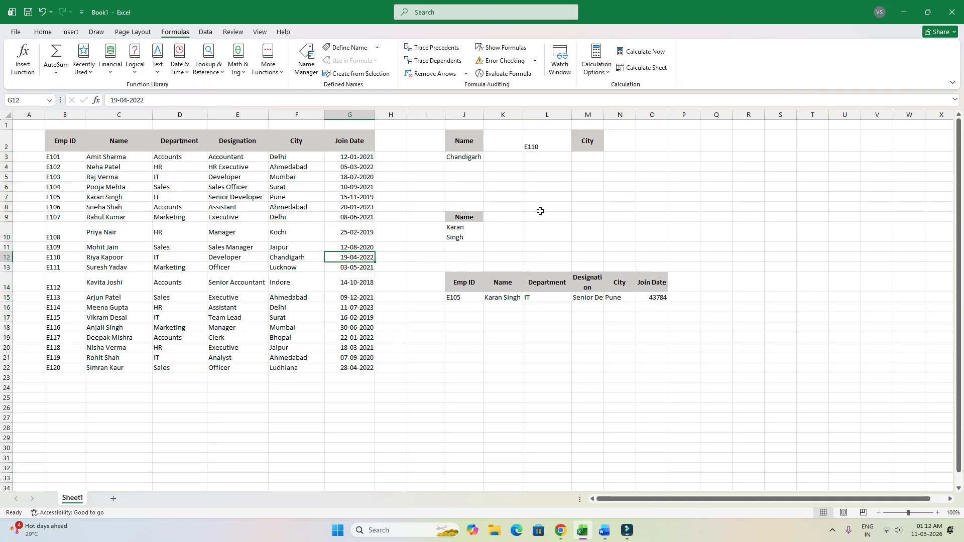
Copy the Join Date header from G2 to N7 and clear the lookup formula from J15.
click(357, 146)
key(ctrl+c)
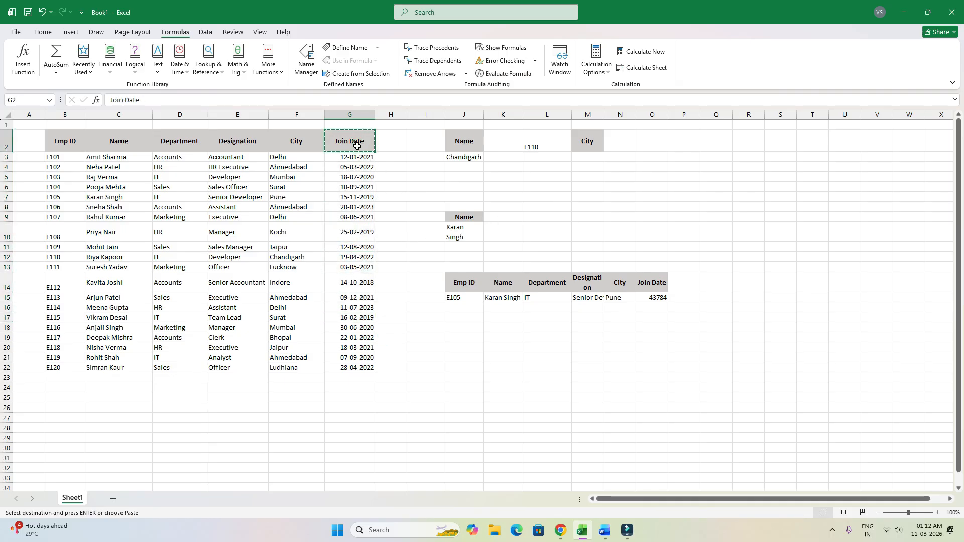
click(624, 195)
key(Return)
click(465, 296)
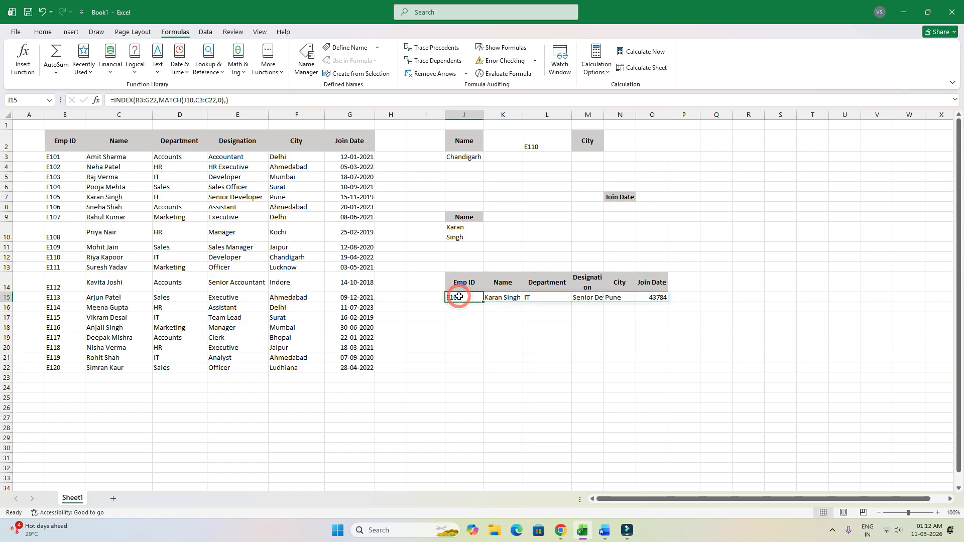
key(Delete)
Copy the join date from G4 into N8 under the Join Date heading and widen column N to fit it.
click(362, 165)
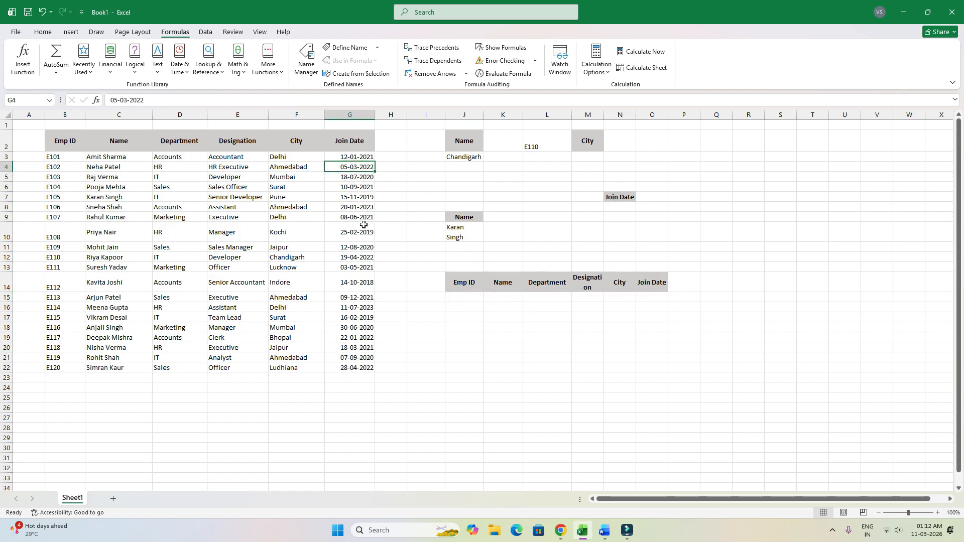
key(ctrl+c)
click(616, 210)
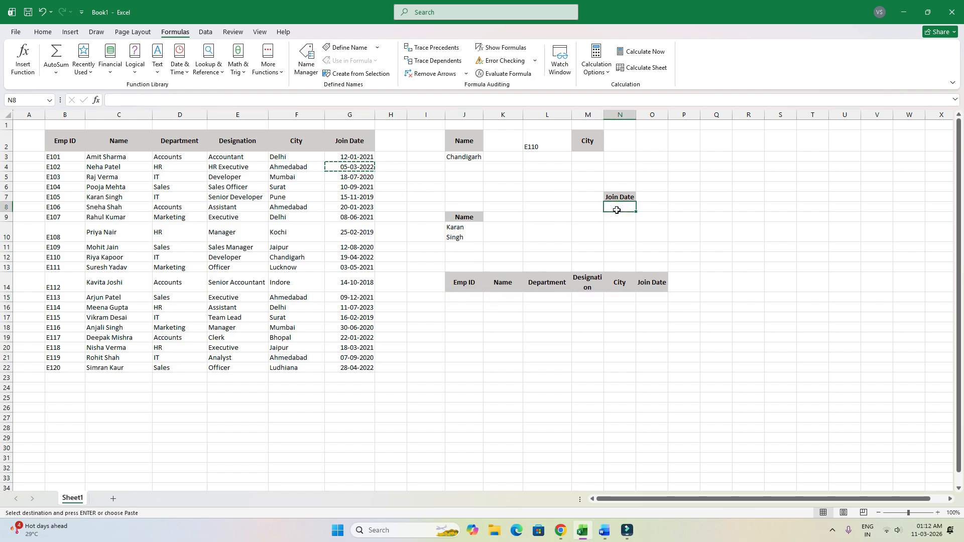
key(Return)
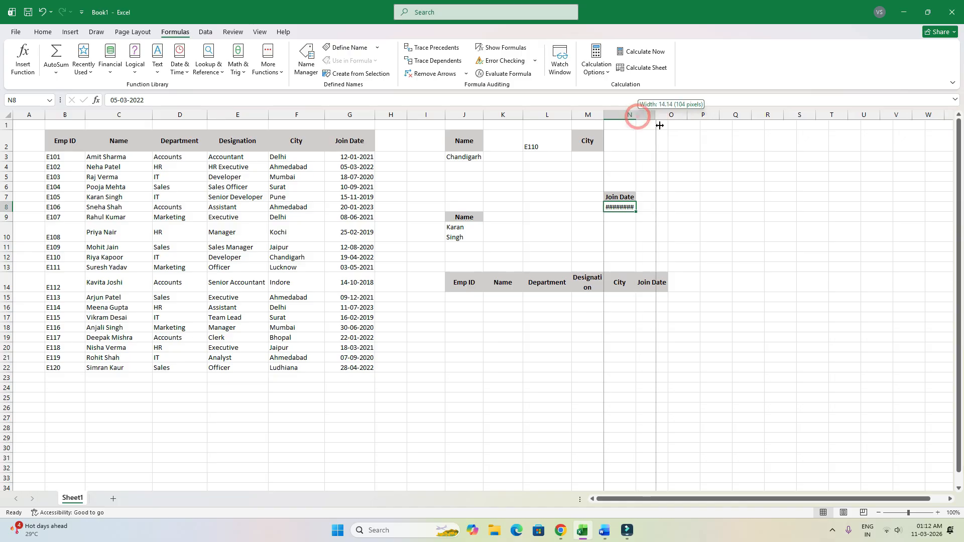
double_click(635, 114)
Begin an INDEX formula in J15 with the employee table's data rows across all columns as the array.
click(465, 299)
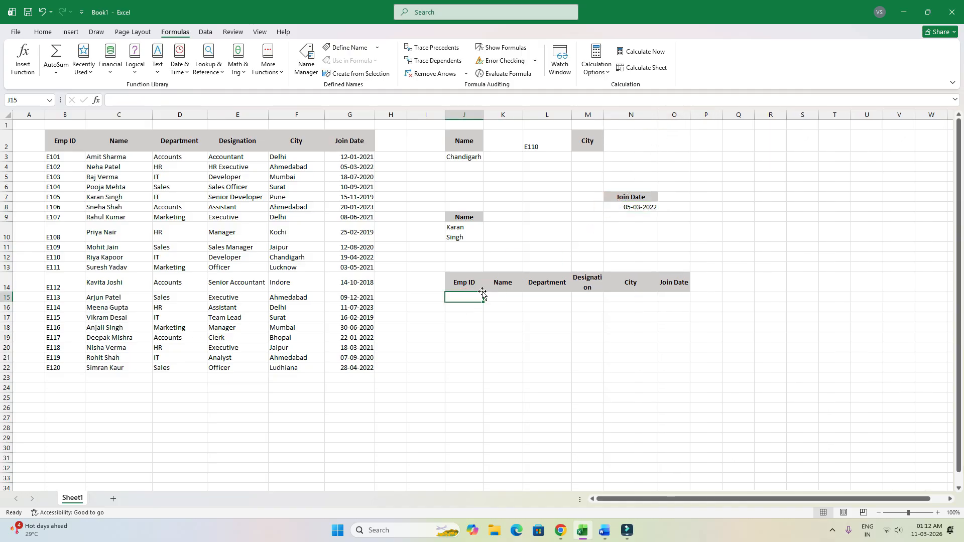
text(=inde)
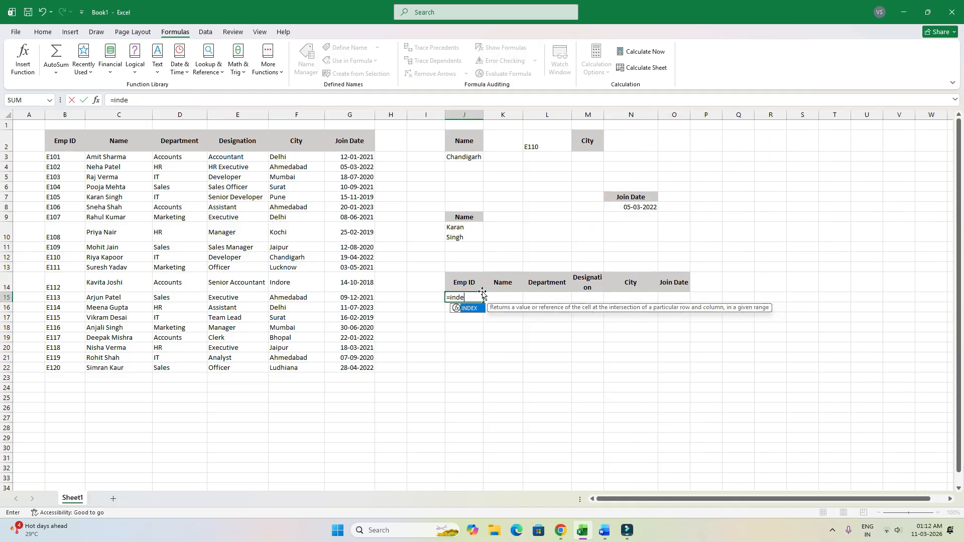
text(x)
key(Tab)
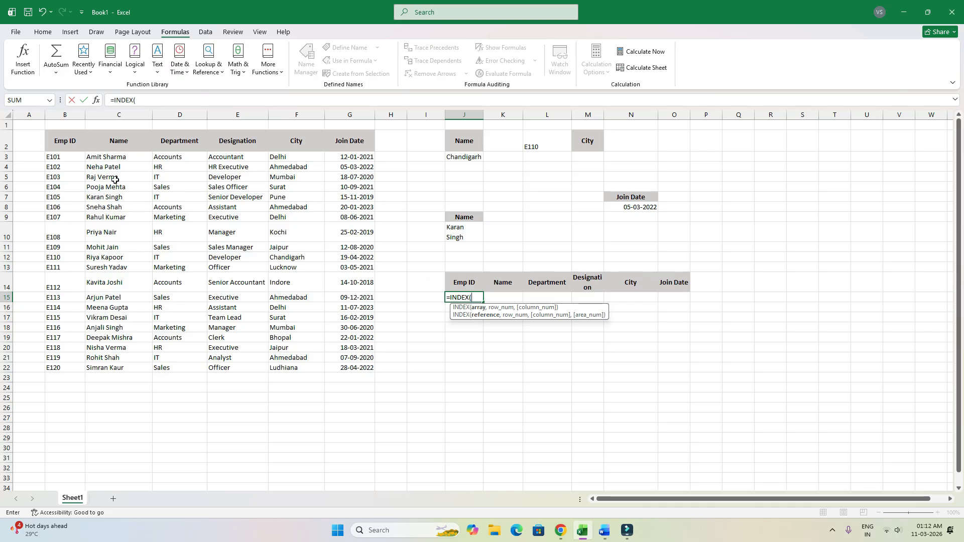
click(61, 158)
drag(92, 178, 328, 327)
drag(327, 327, 375, 364)
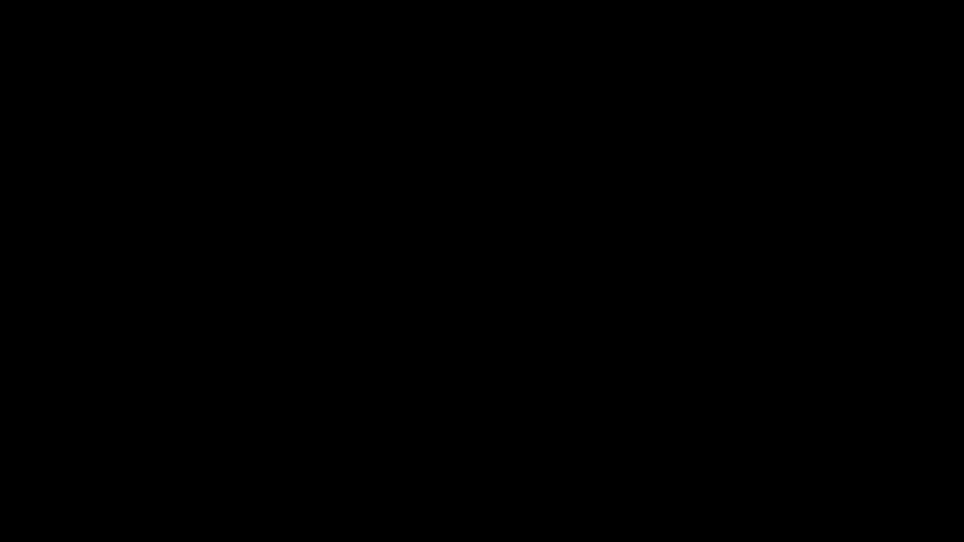